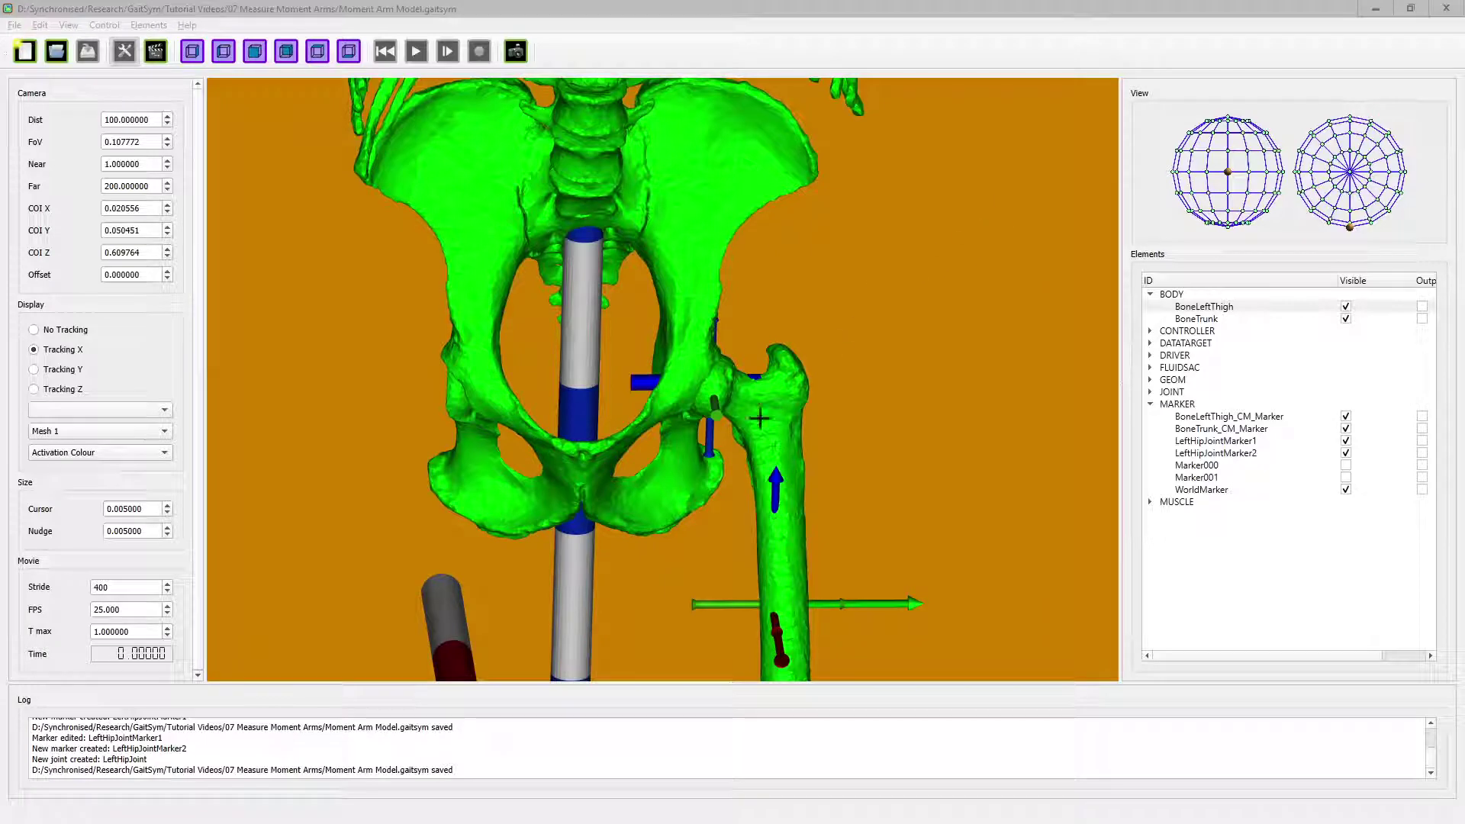
- Orbit the camera a little so the pelvis and left femur face the viewer
{"action": "left_click_drag", "start_coordinate": [612, 369], "coordinate": [658, 354]}
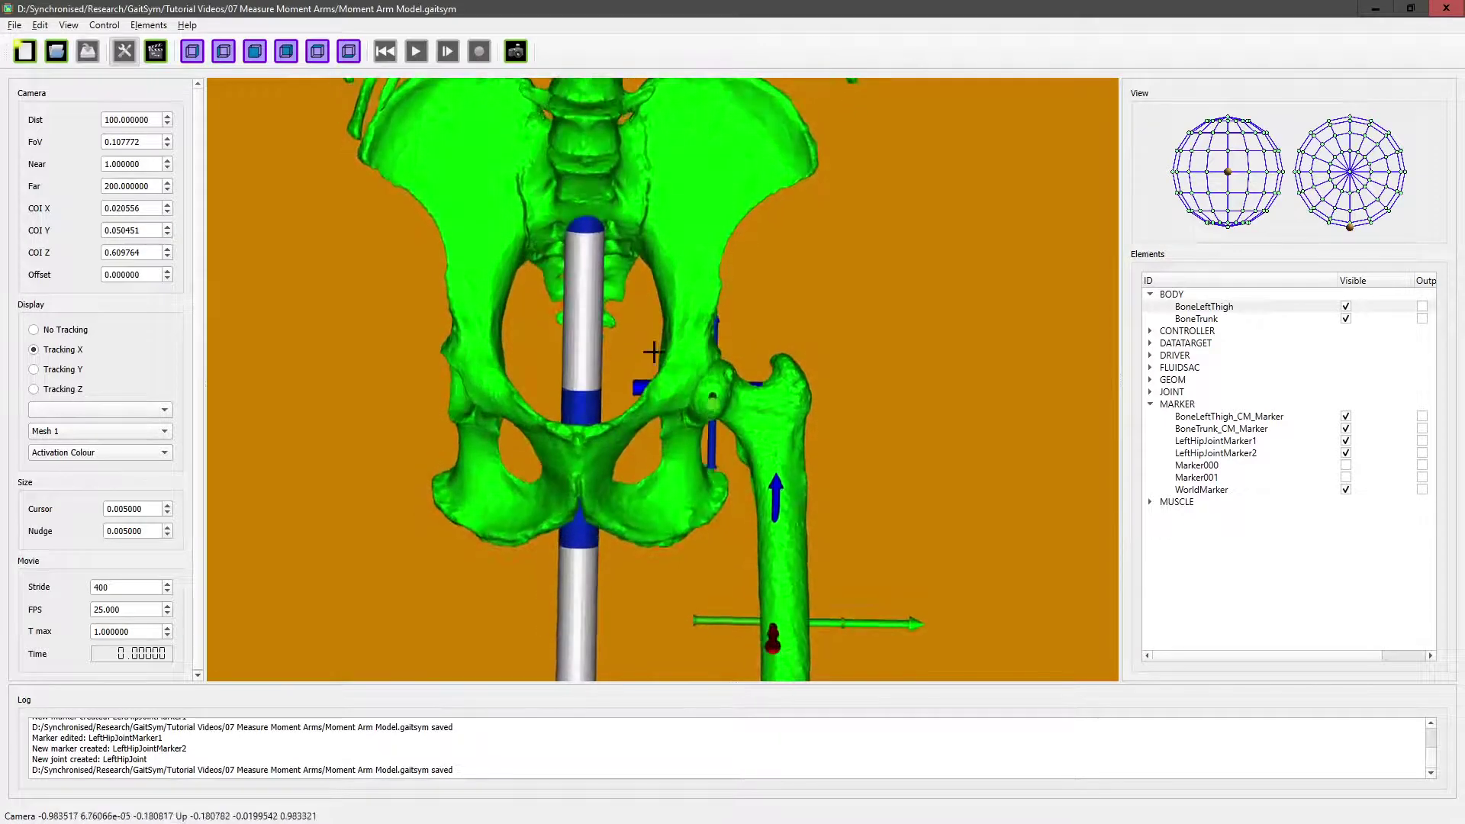
{"action": "left_click_drag", "start_coordinate": [637, 434], "coordinate": [637, 427]}
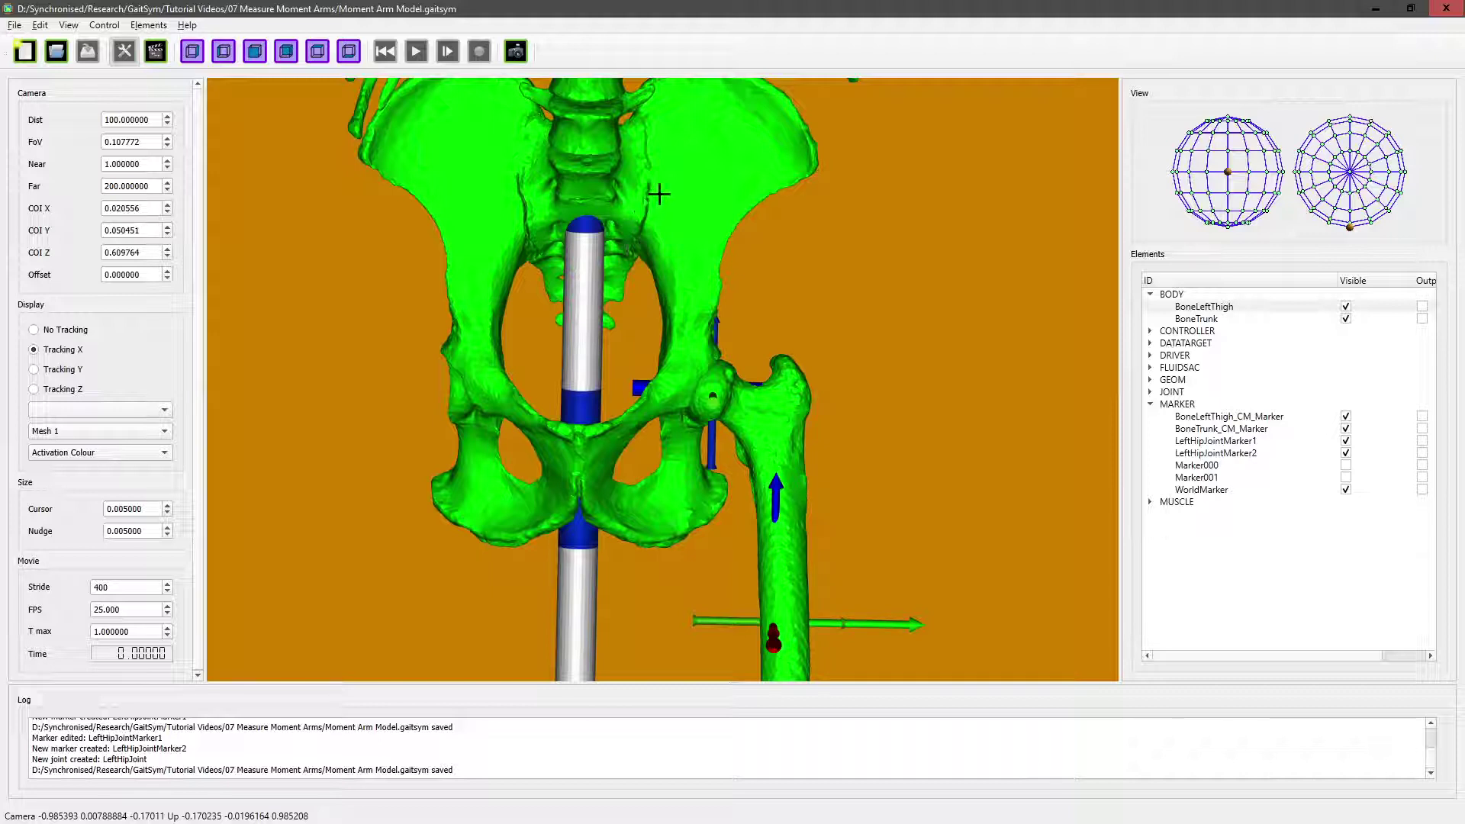
{"action": "scroll", "coordinate": [648, 180], "scroll_direction": "down", "scroll_amount": 3}
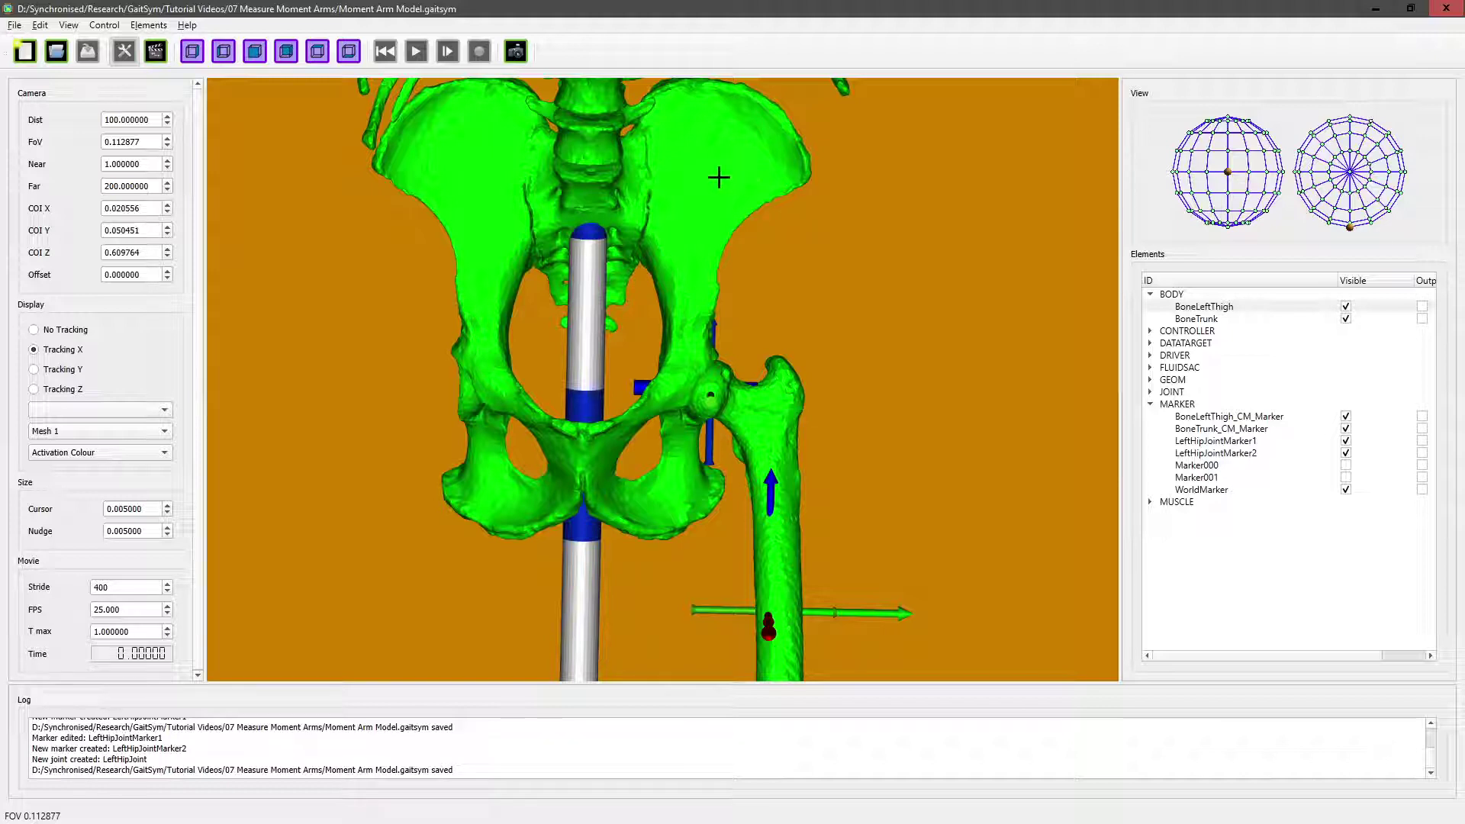
- Bring up the context menu on the pelvis bone
{"action": "right_click", "coordinate": [692, 135]}
- Create a marker named LeftIliacusOrigin on the upper left pelvis, attached to BoneTrunk
{"action": "left_click", "coordinate": [720, 183]}
{"action": "key", "text": "ctrl+a"}
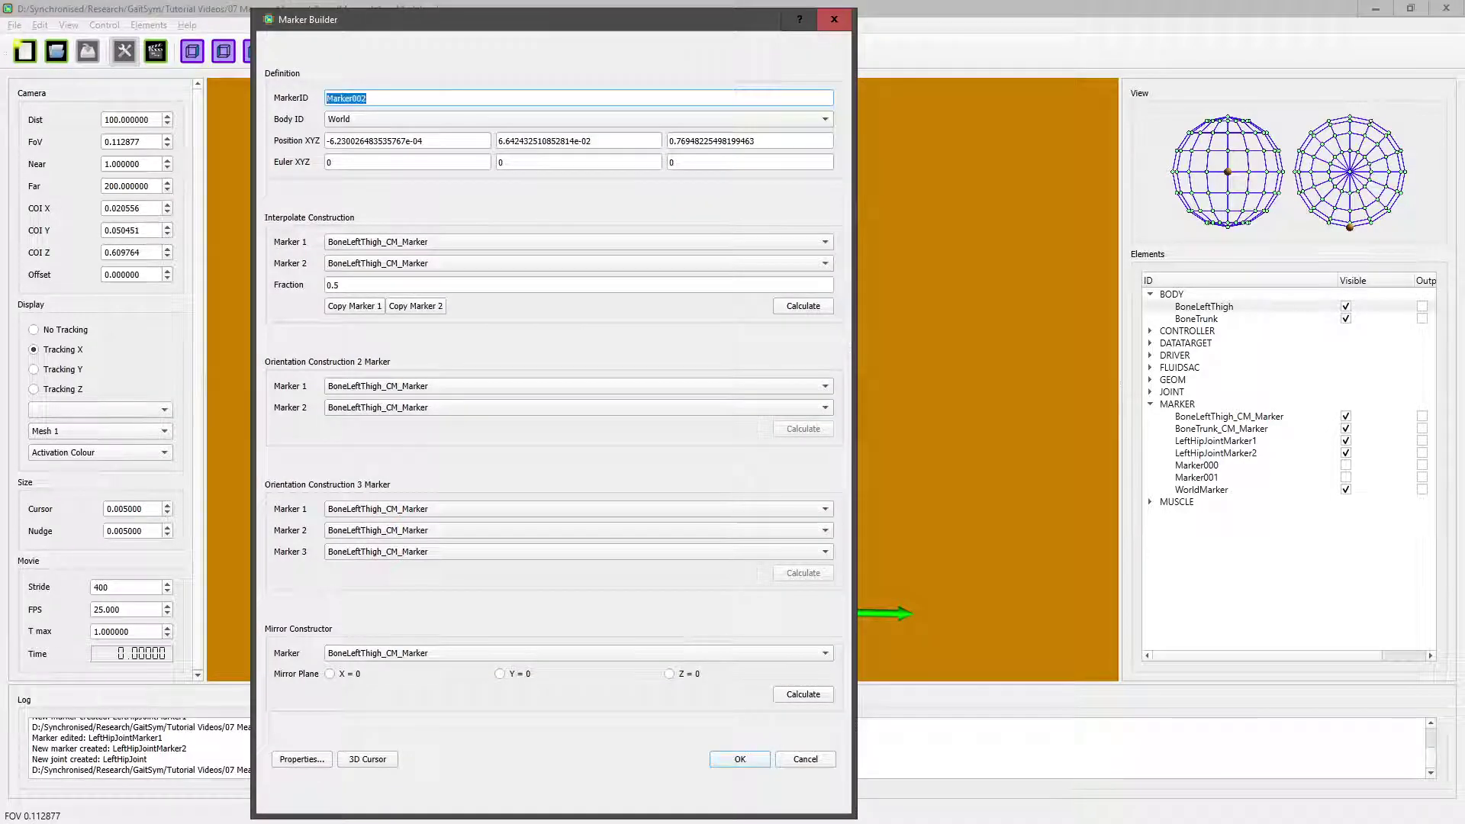
{"action": "type", "text": "LeftIliacusOr"}
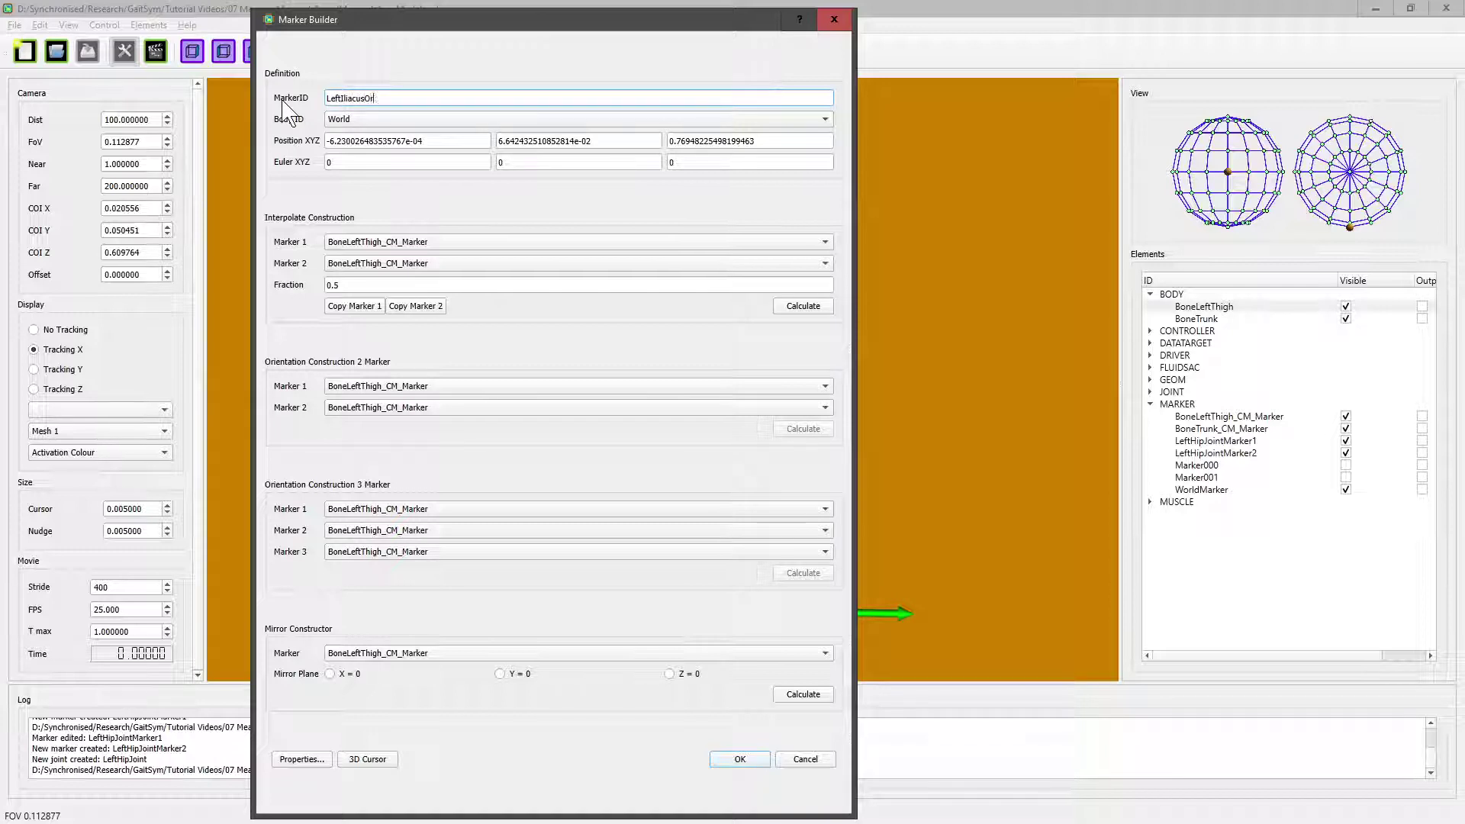
{"action": "type", "text": "igin"}
{"action": "left_click", "coordinate": [347, 121]}
{"action": "left_click", "coordinate": [378, 152]}
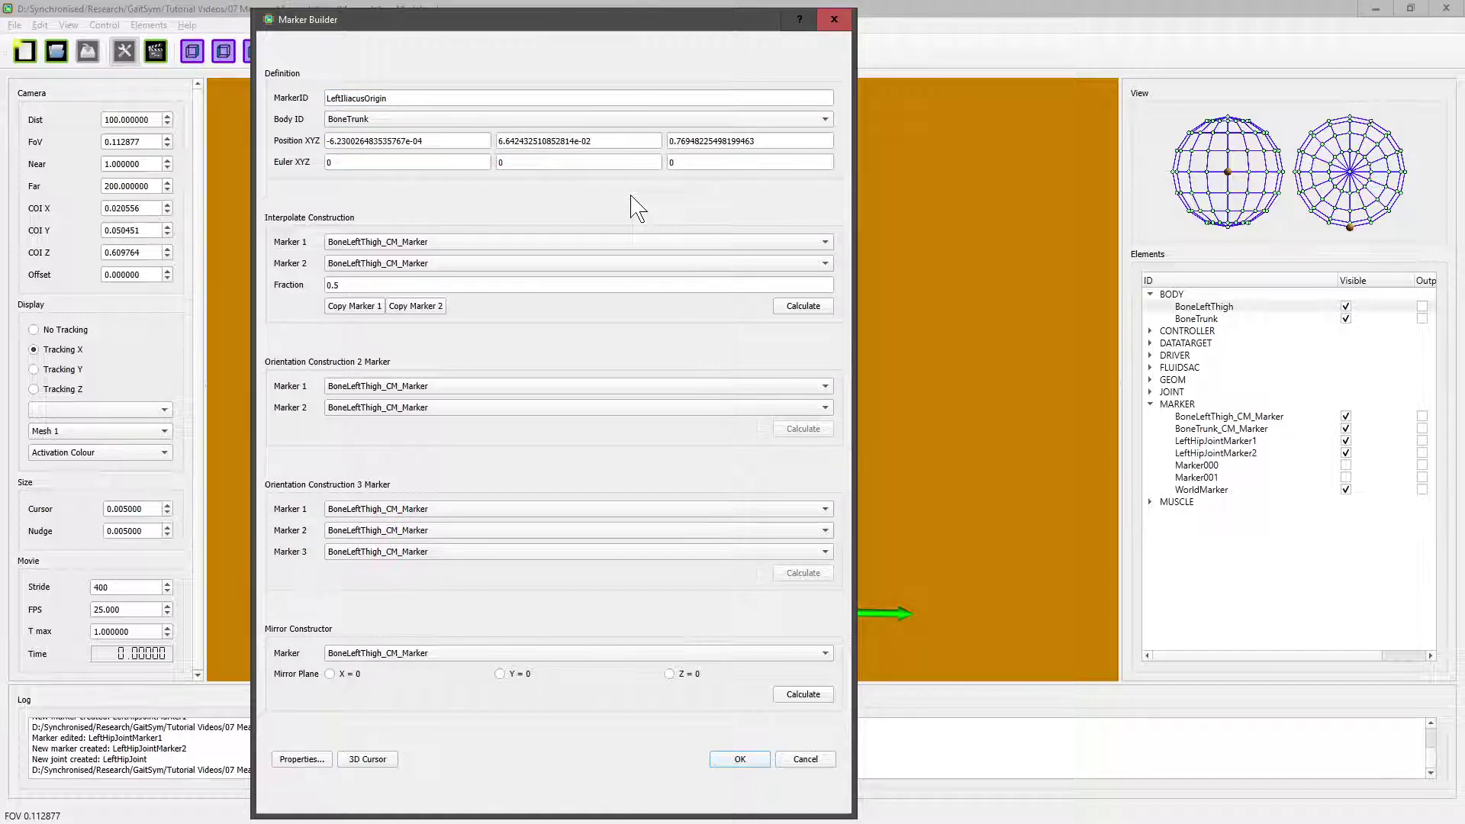
{"action": "left_click", "coordinate": [746, 761]}
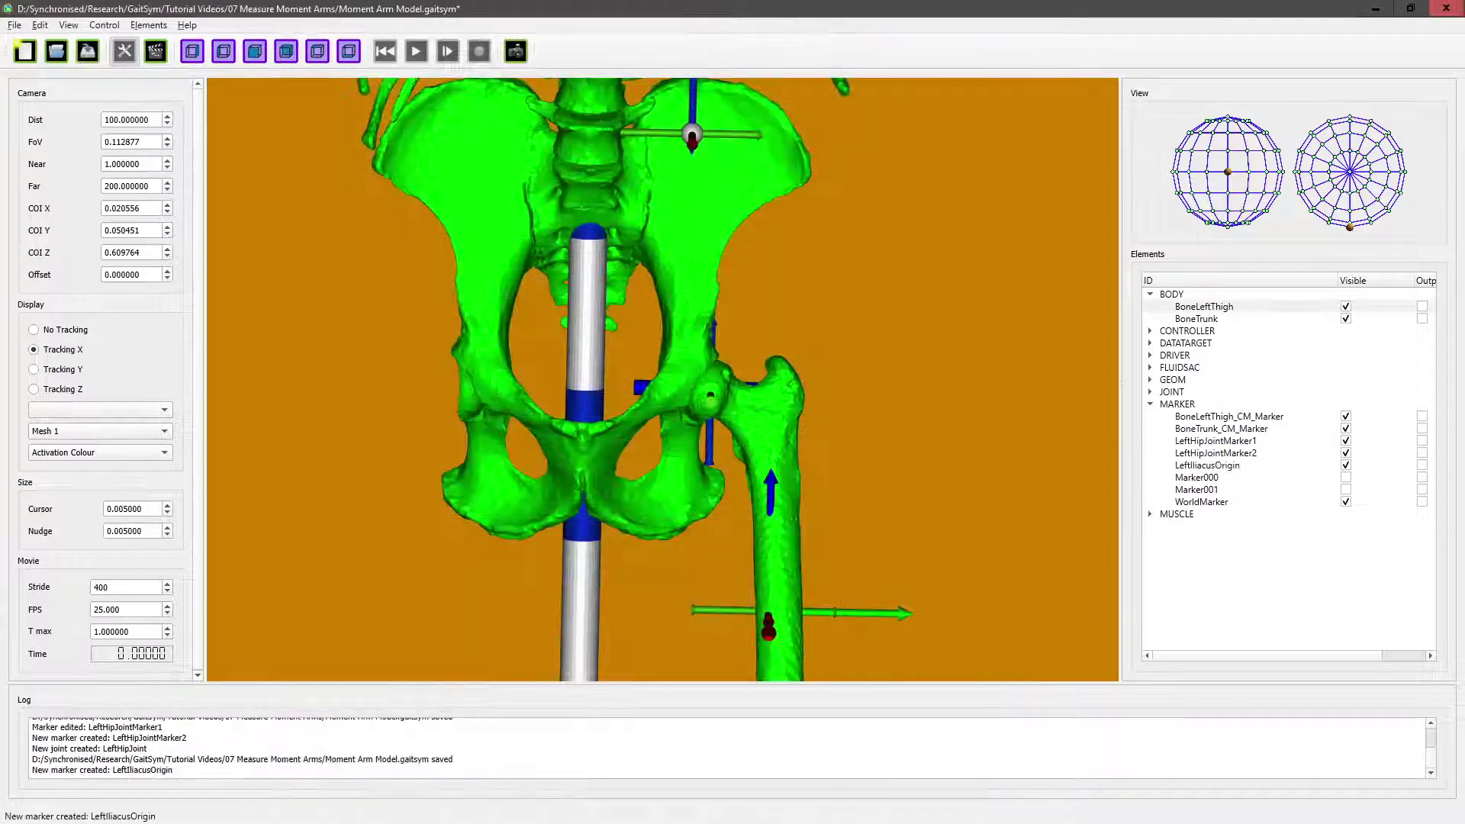
- Create a marker named LeftIliacusInsertion at the top of the left femur
{"action": "right_click", "coordinate": [790, 397]}
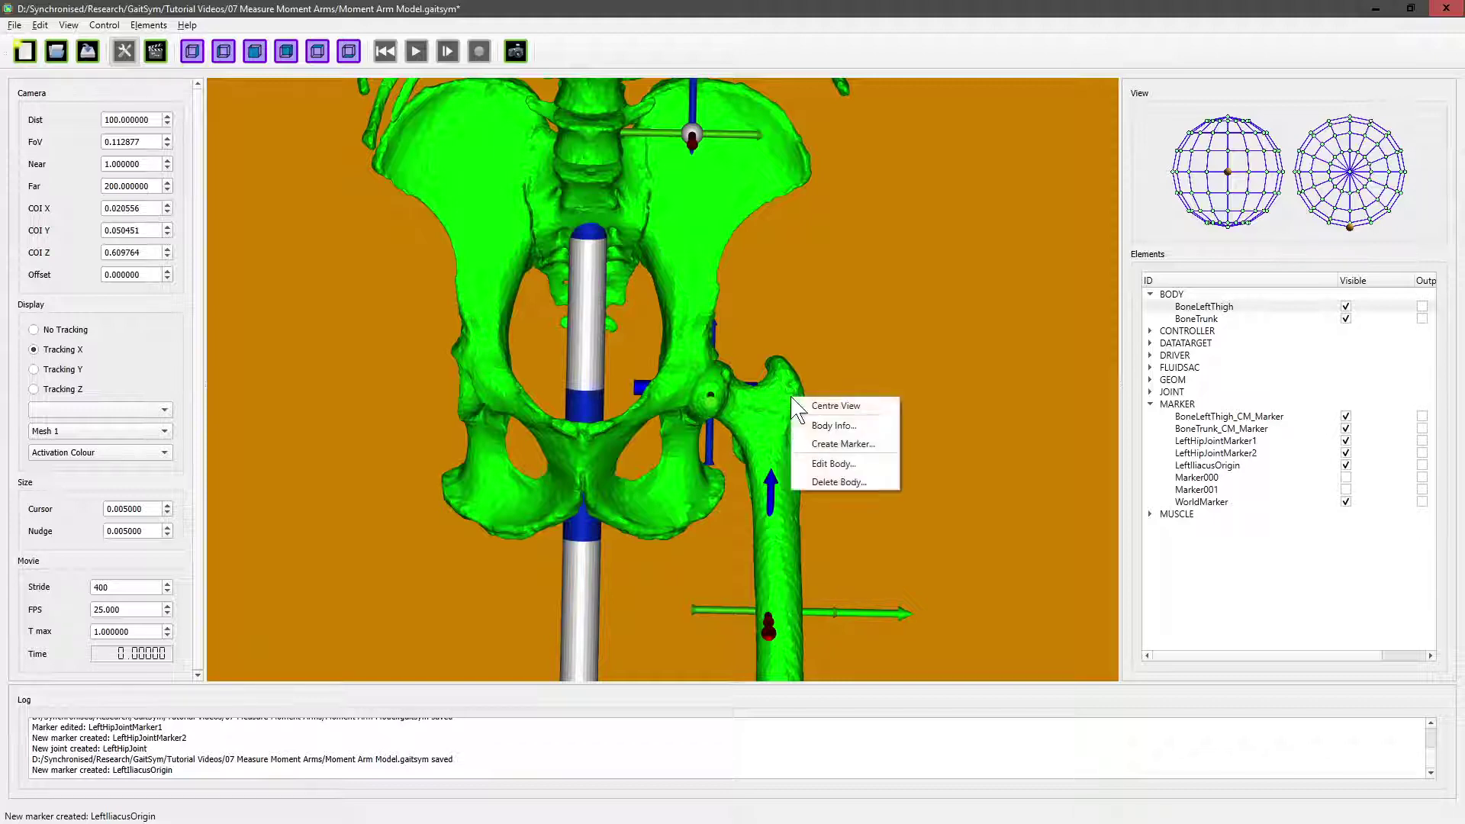
{"action": "left_click", "coordinate": [827, 456]}
{"action": "key", "text": "ctrl+a"}
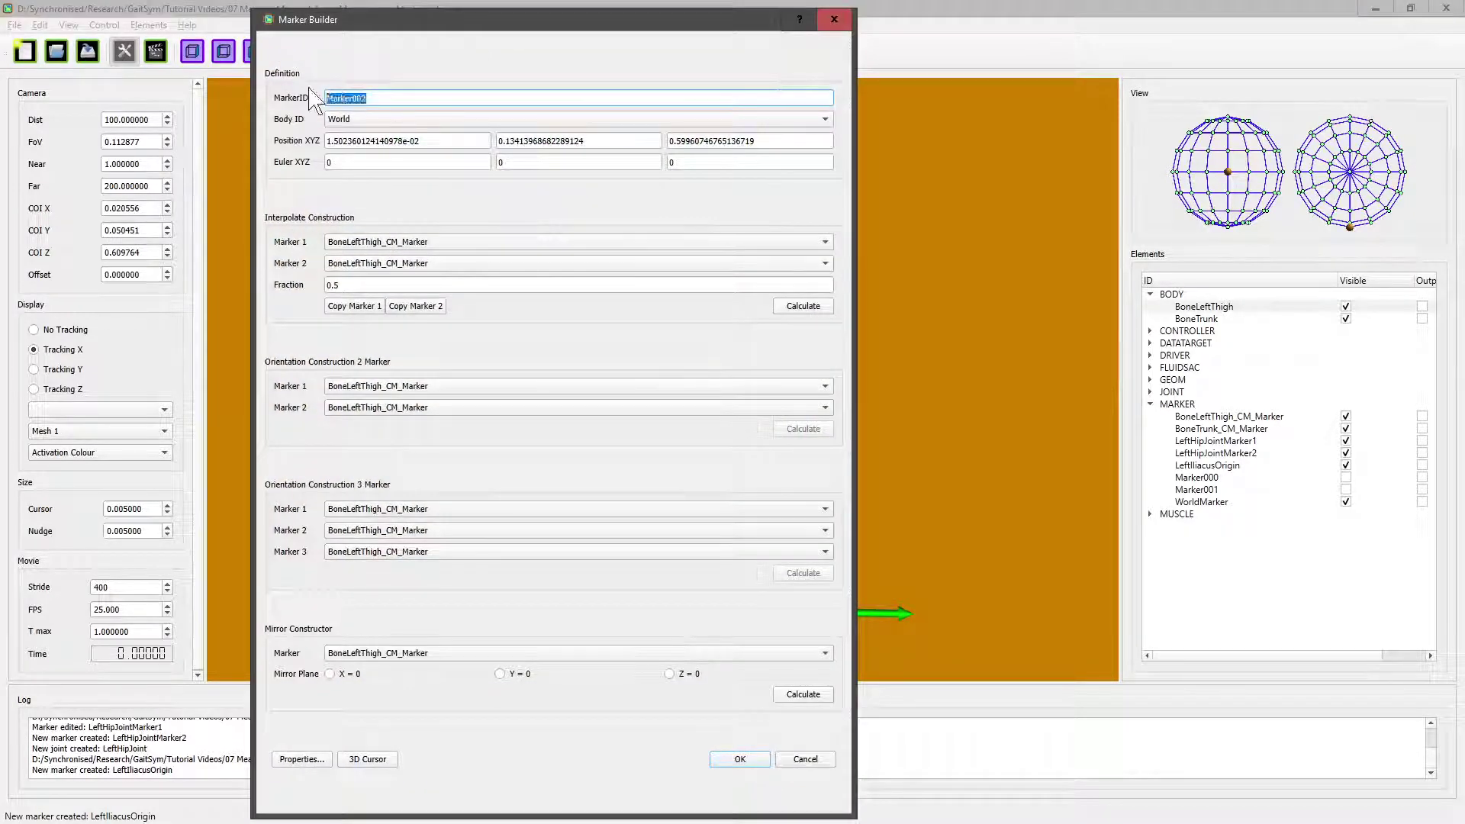
{"action": "type", "text": "LeftIl"}
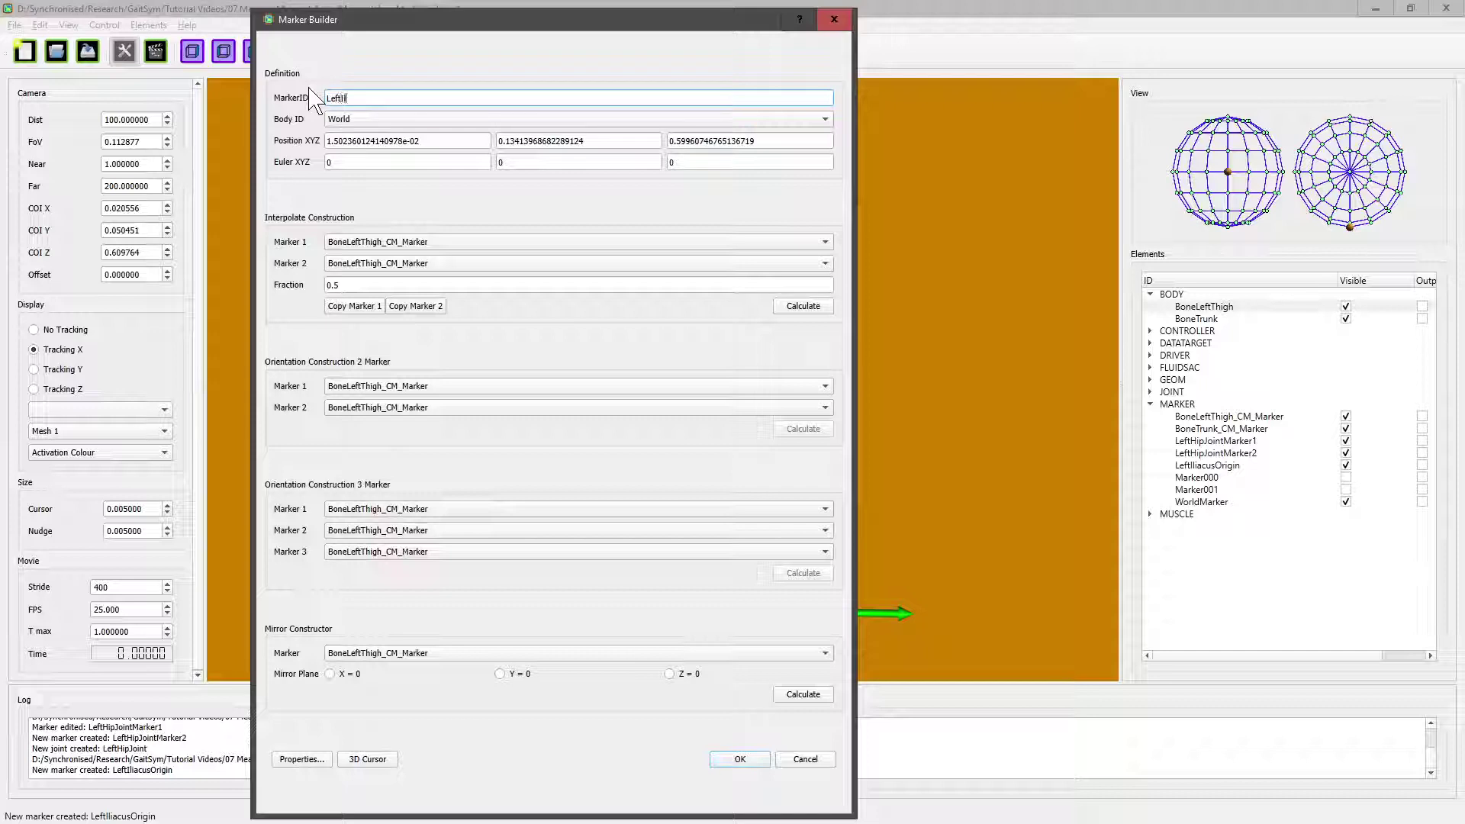
{"action": "type", "text": "iacus"}
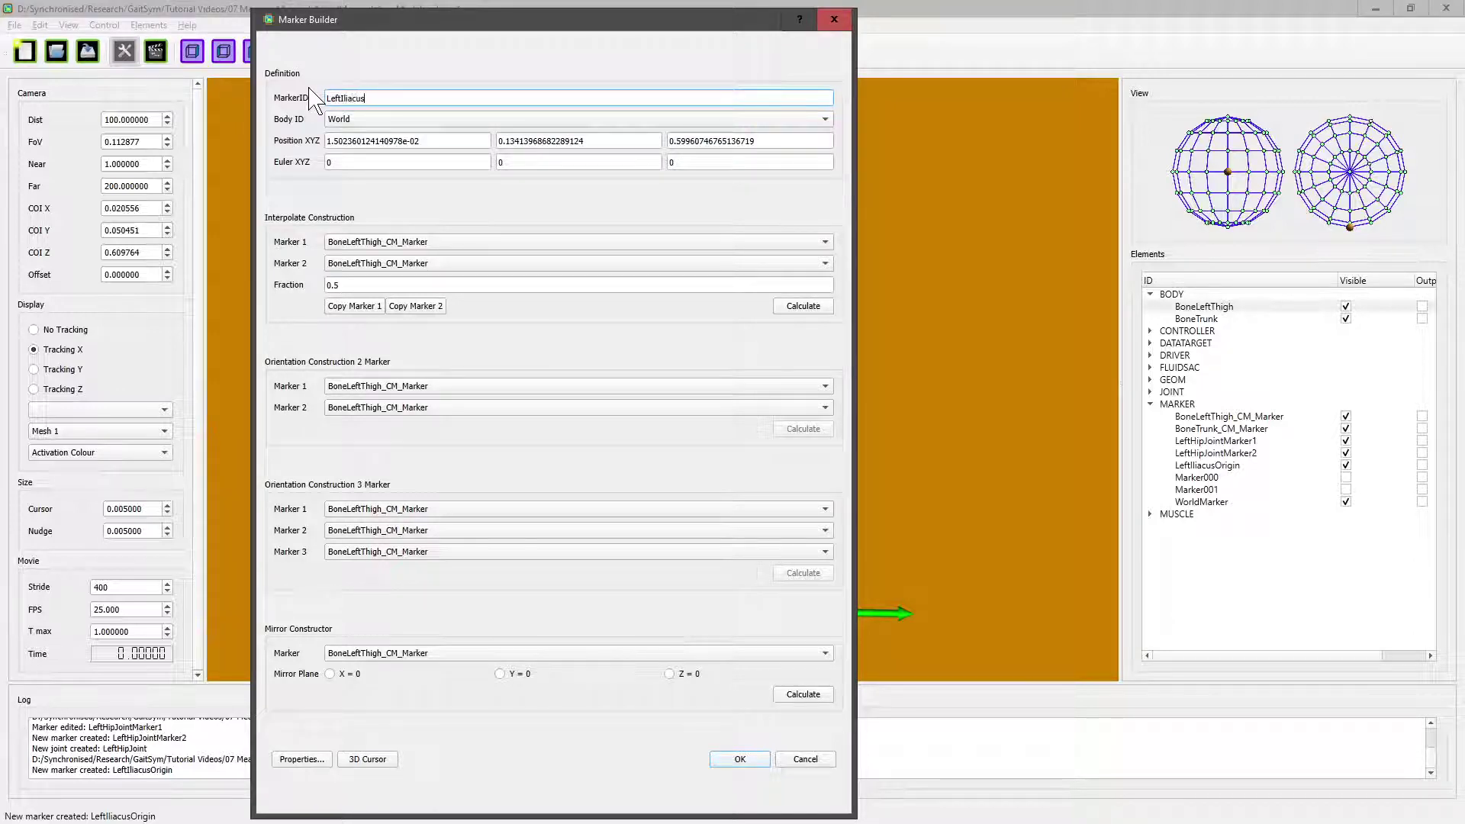
{"action": "type", "text": "Insertion"}
{"action": "left_click", "coordinate": [740, 760]}
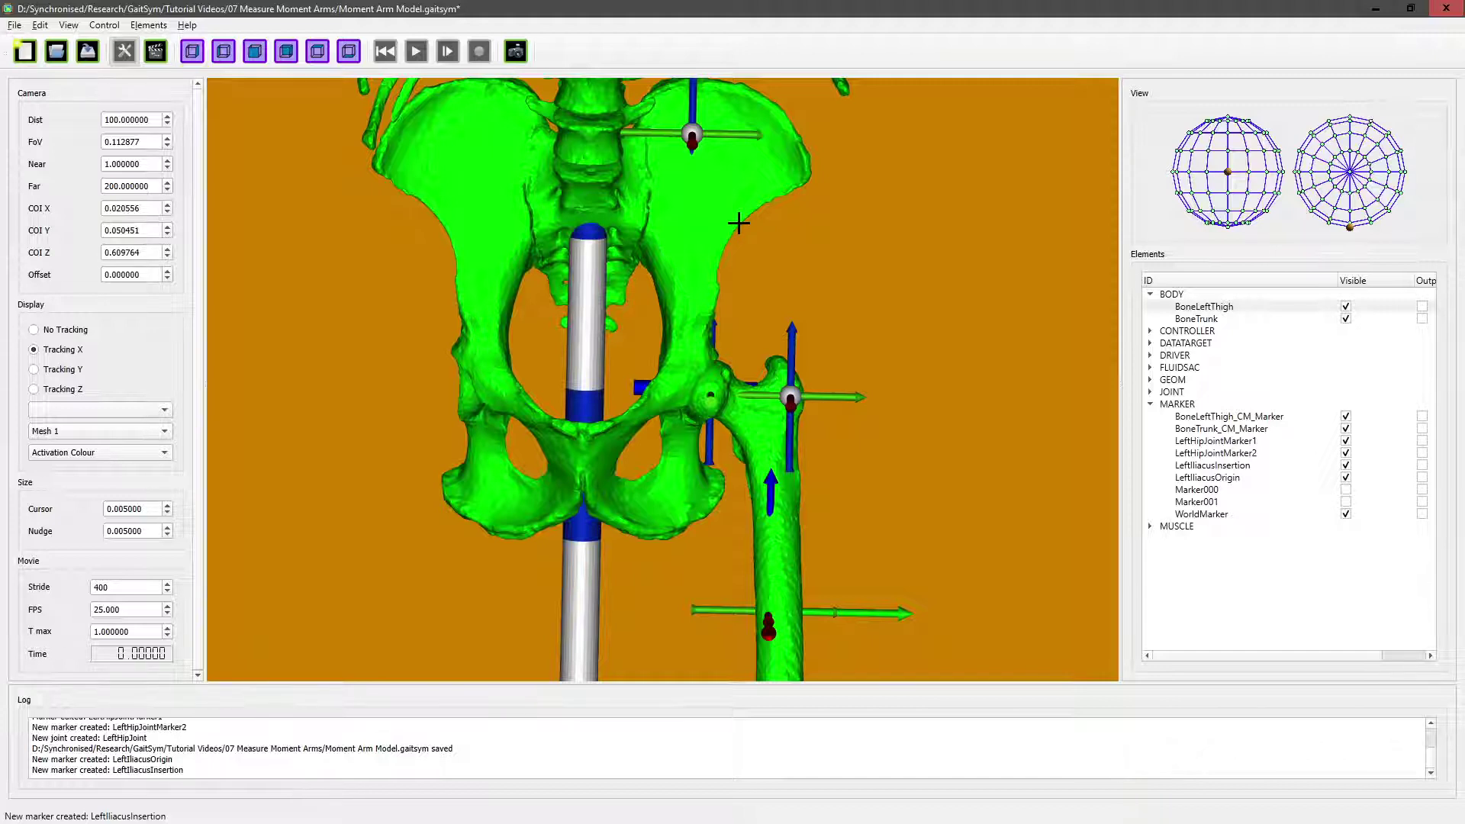
{"action": "right_click", "coordinate": [738, 223]}
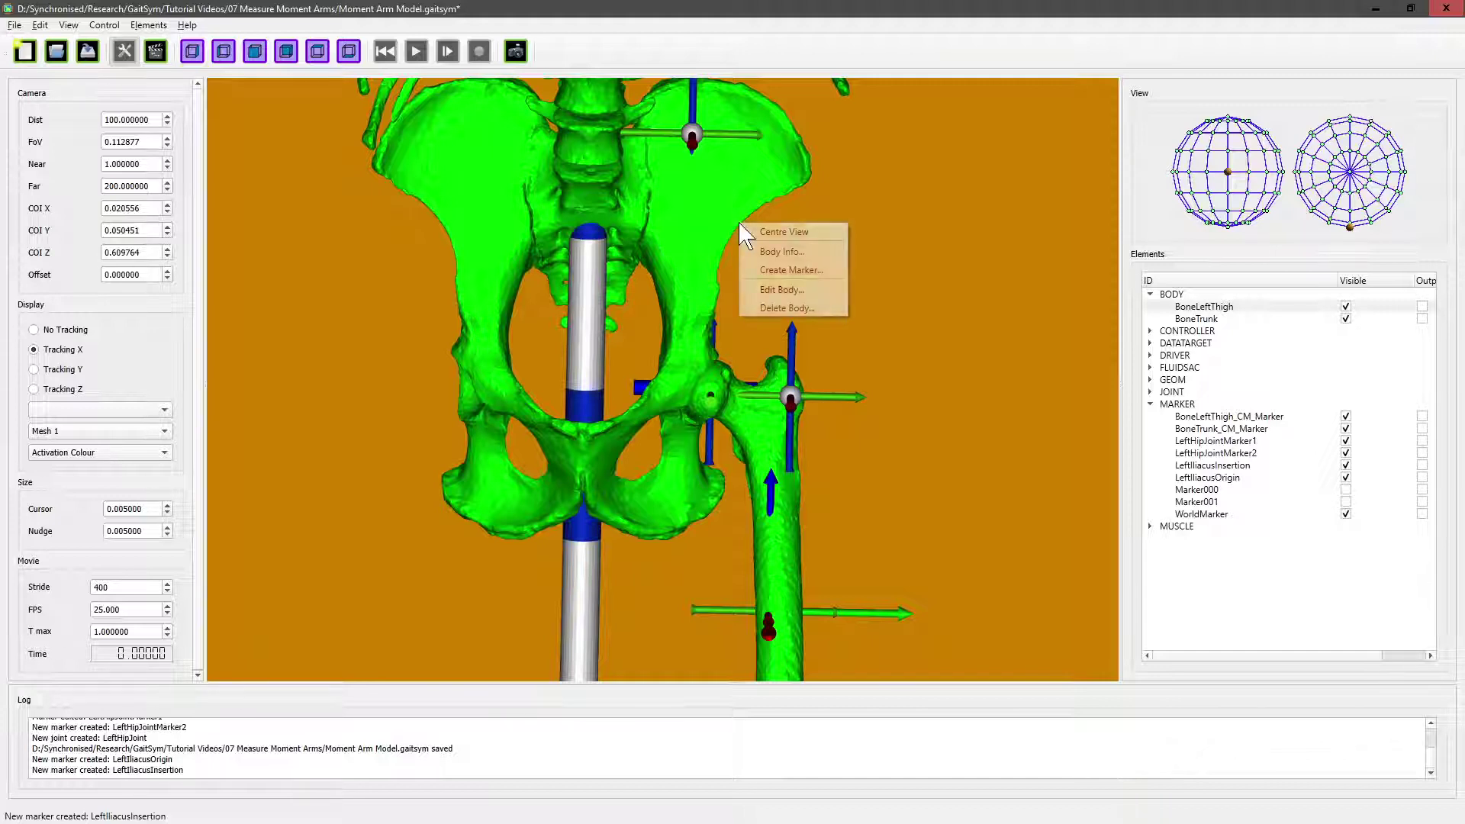
- Add a LeftIliacusViapoint1 marker on the pelvis attached to BoneTrunk
{"action": "left_click", "coordinate": [782, 270]}
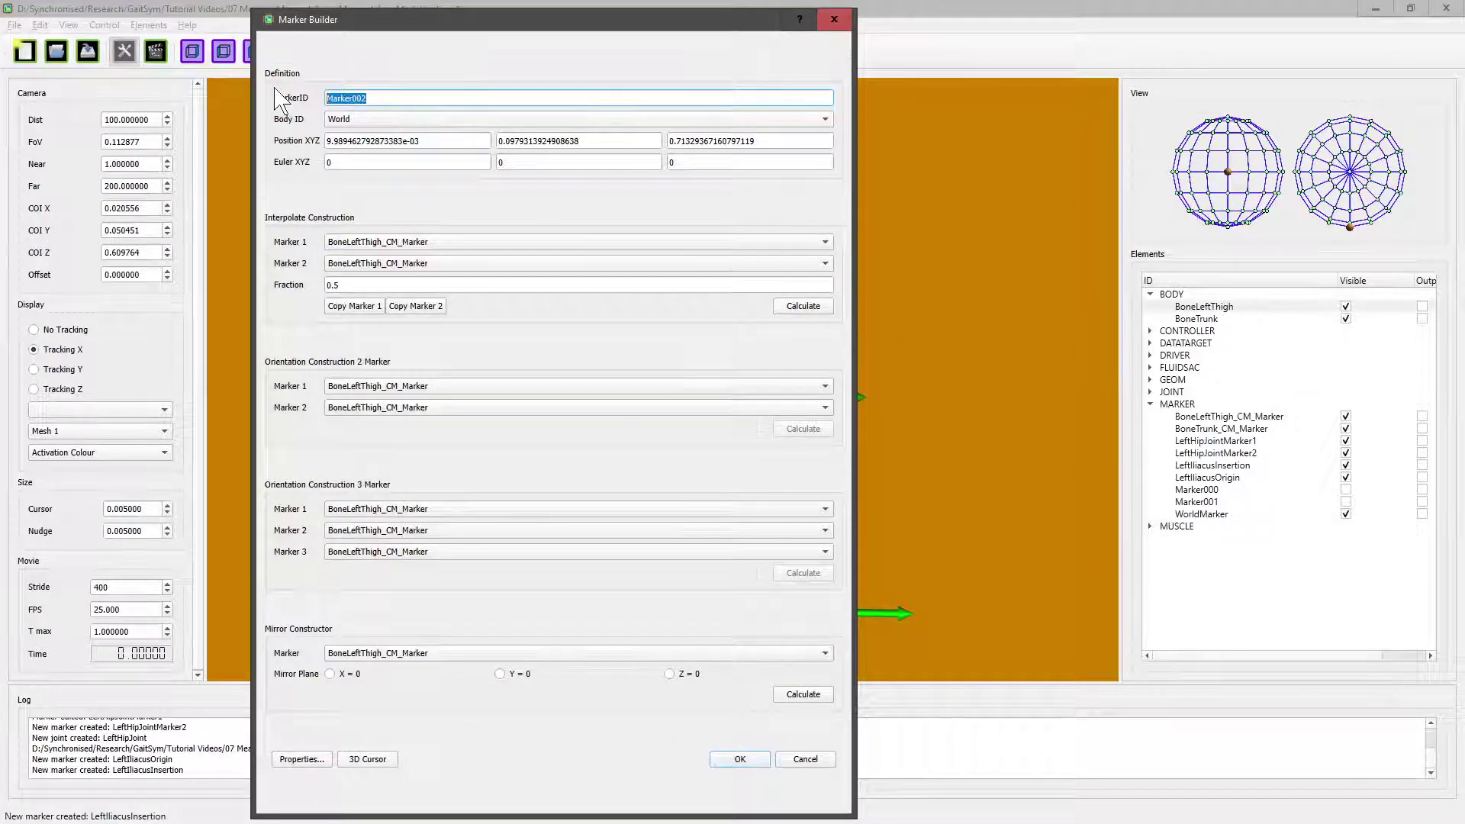
{"action": "type", "text": "LeftIliacus"}
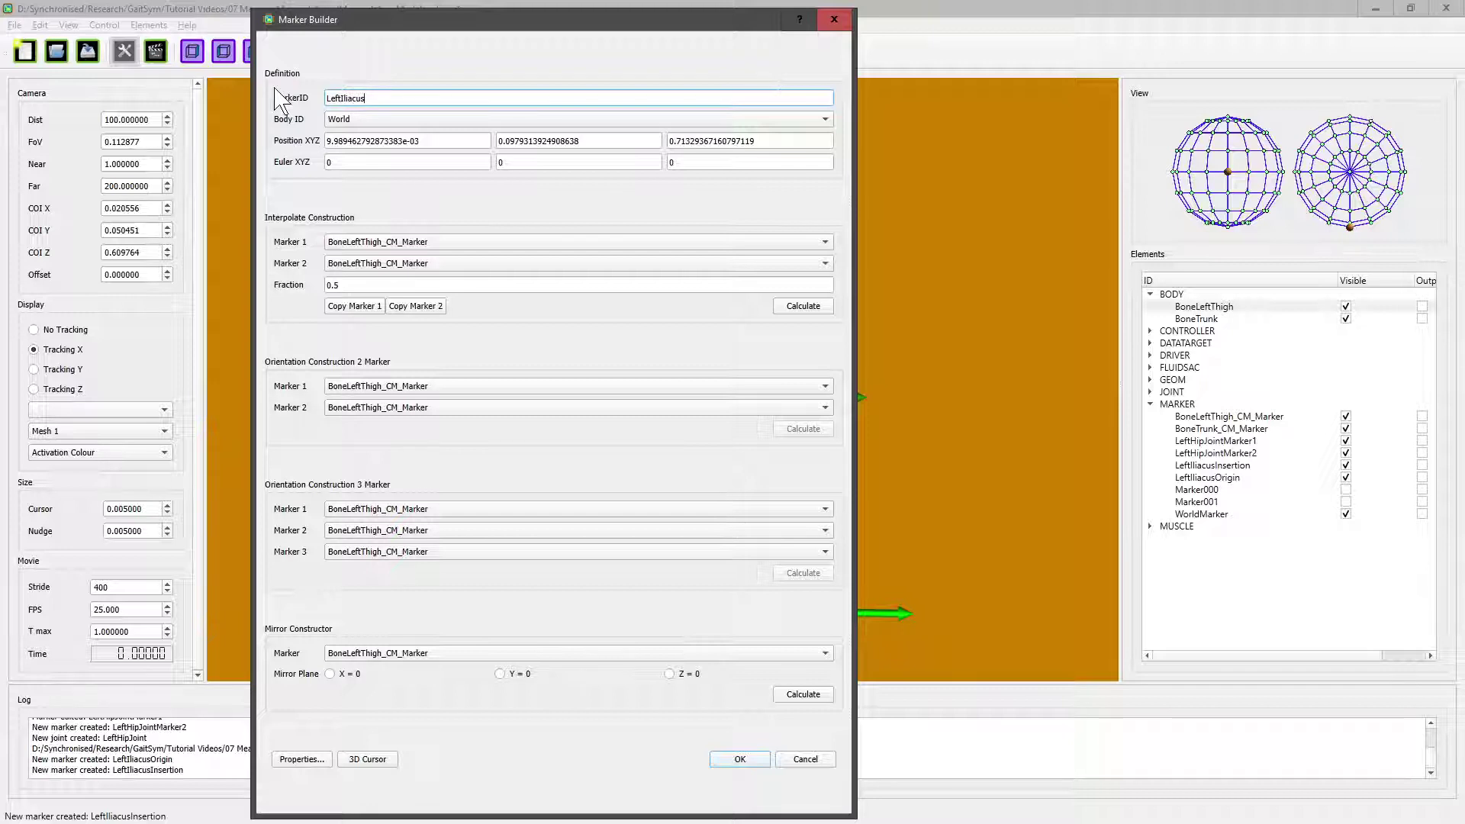
{"action": "type", "text": "Viapoint1"}
{"action": "left_click", "coordinate": [408, 120]}
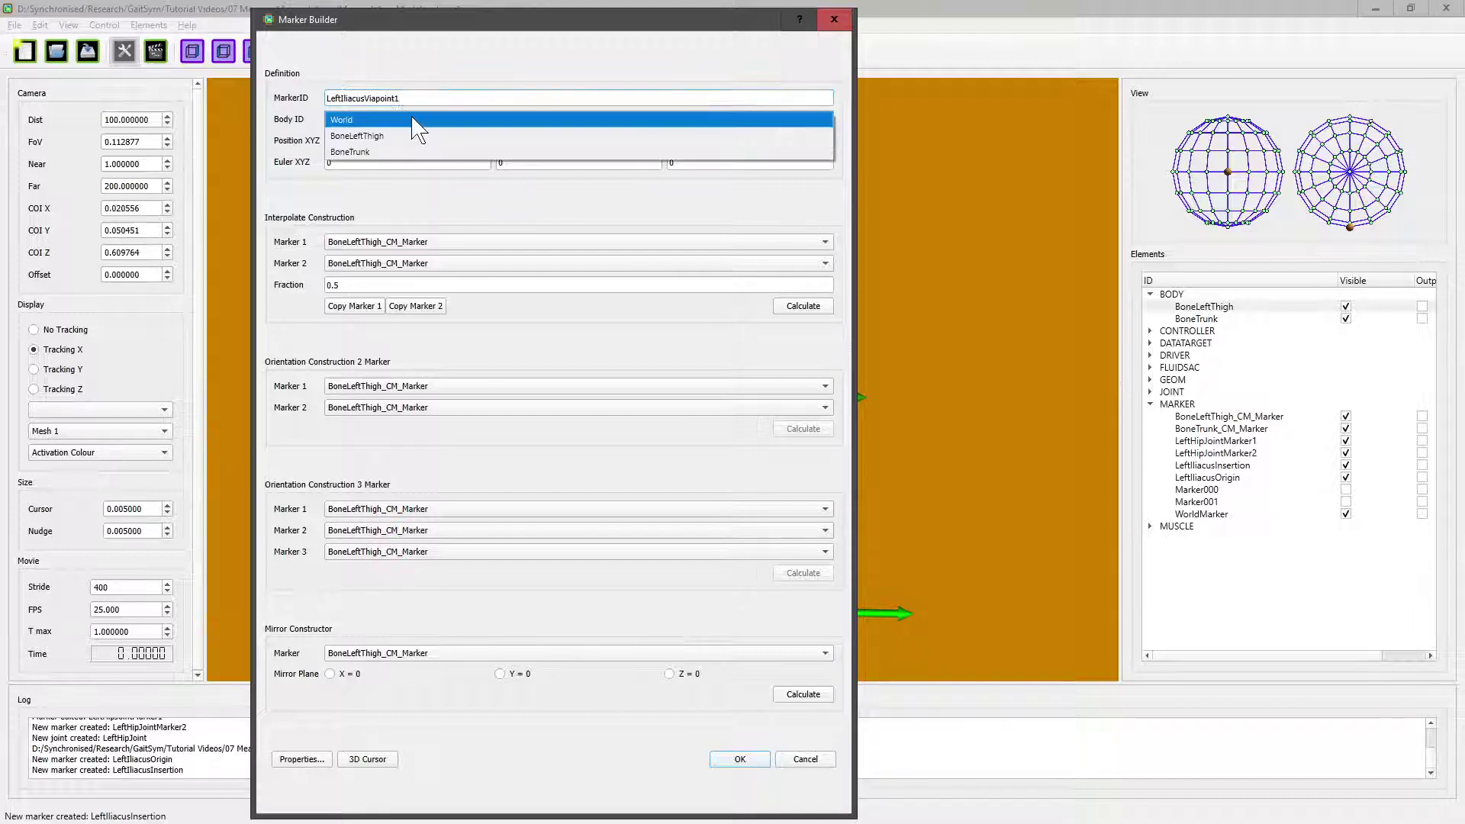
{"action": "left_click", "coordinate": [378, 152]}
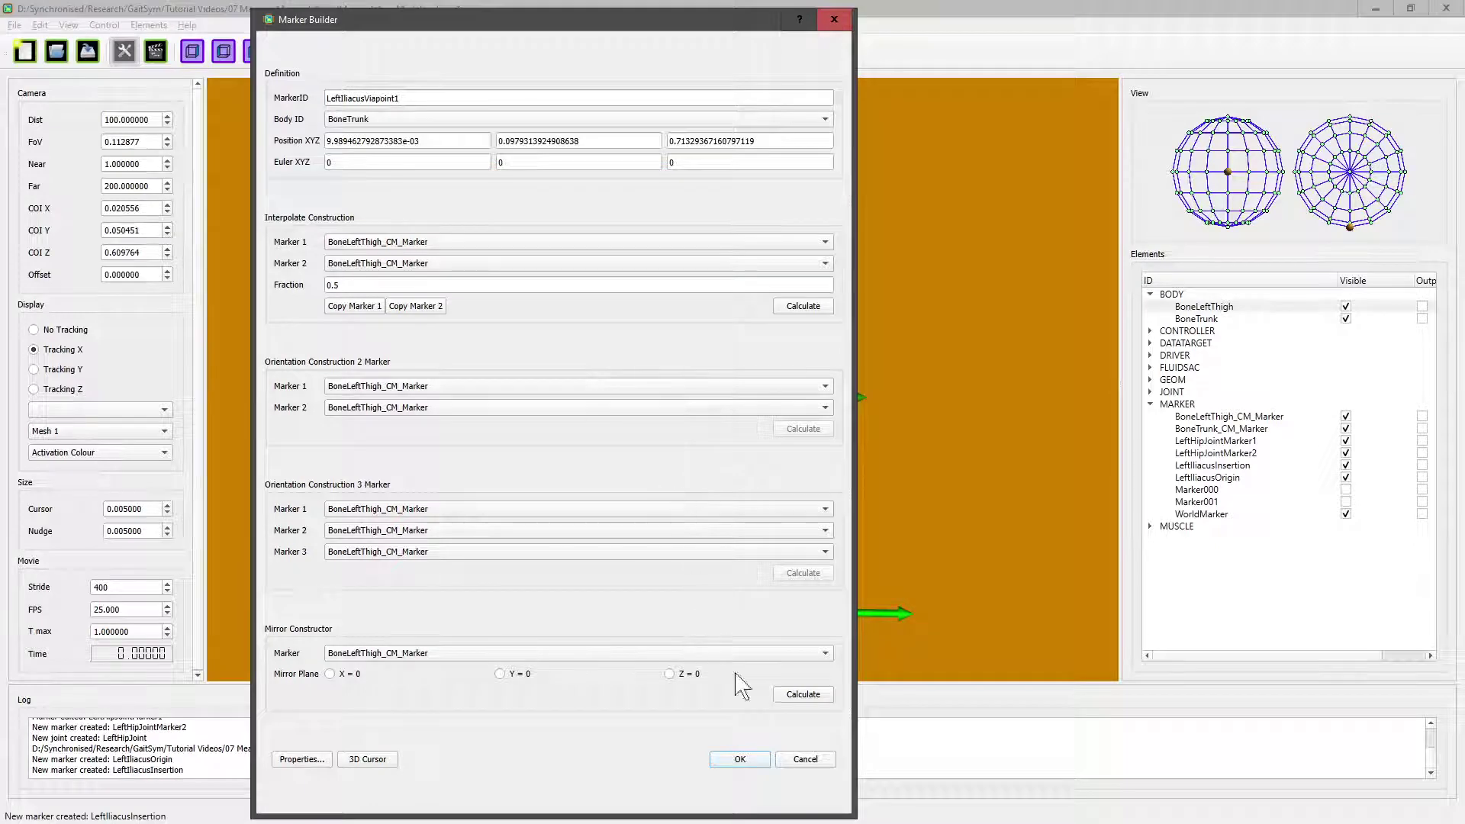
{"action": "left_click", "coordinate": [740, 759]}
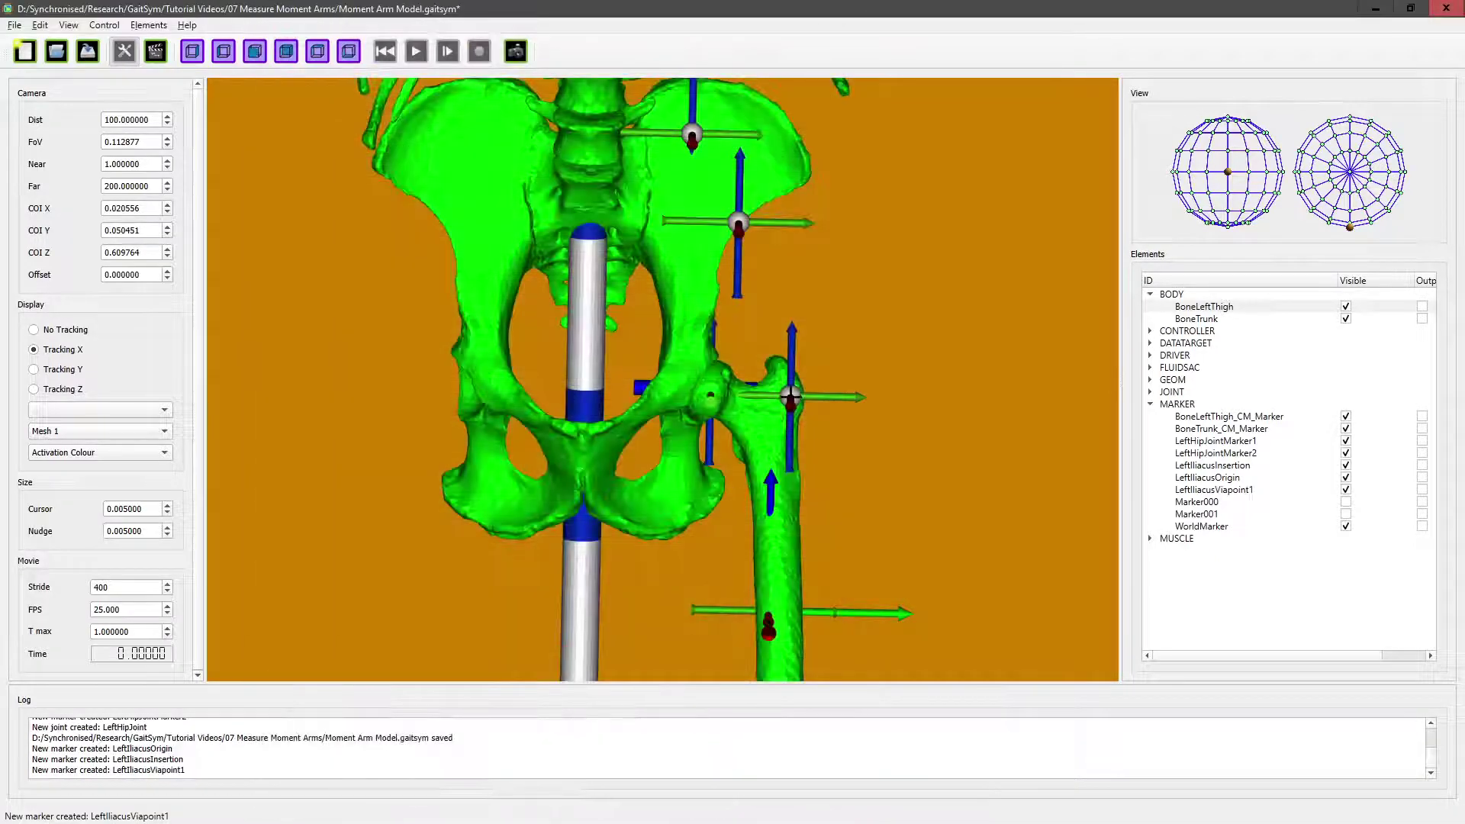
- Change the LeftIliacusInsertion marker's body from World to BoneLeftThigh
{"action": "right_click", "coordinate": [789, 396]}
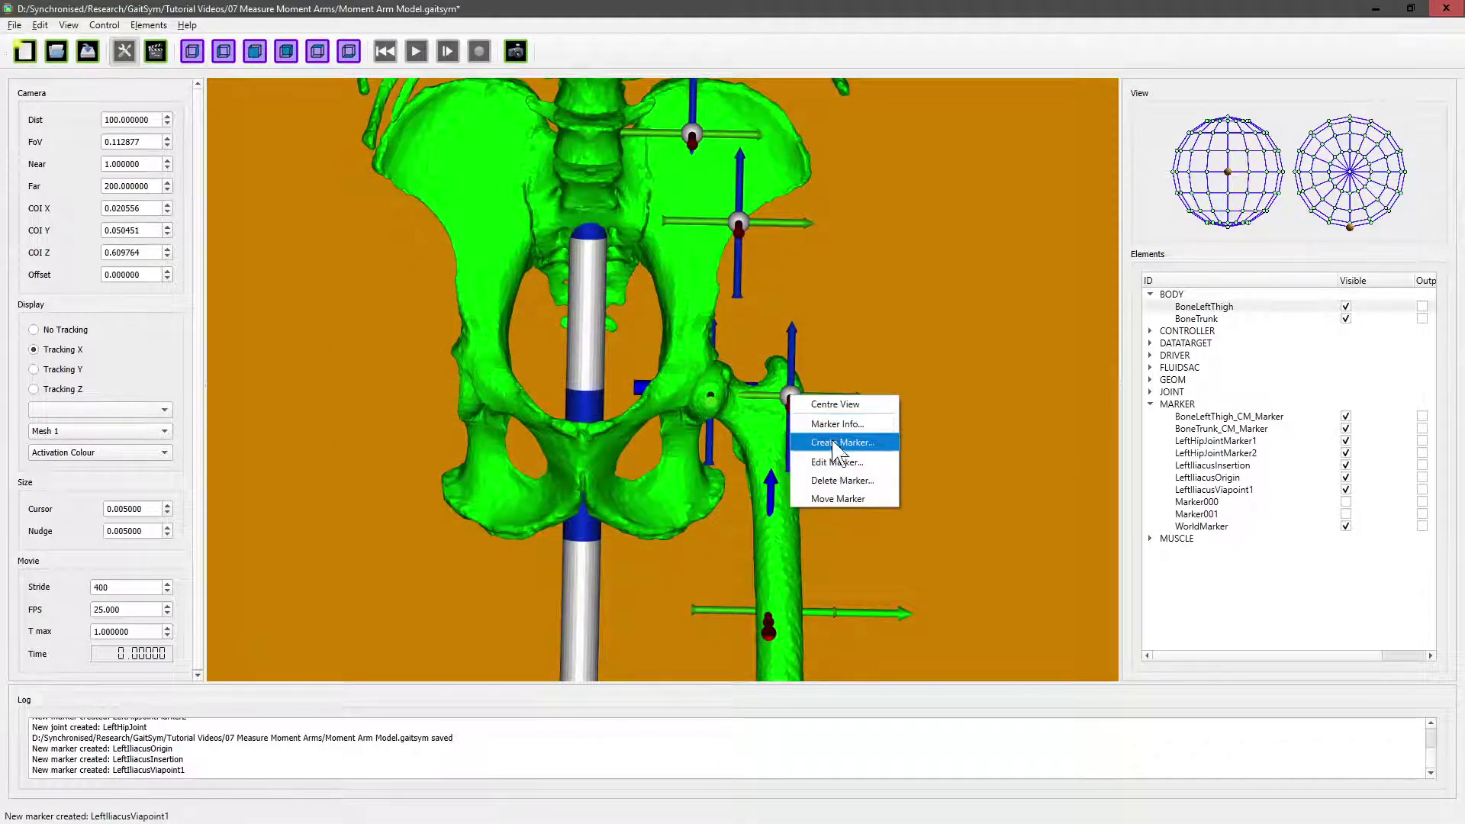
{"action": "left_click", "coordinate": [836, 461]}
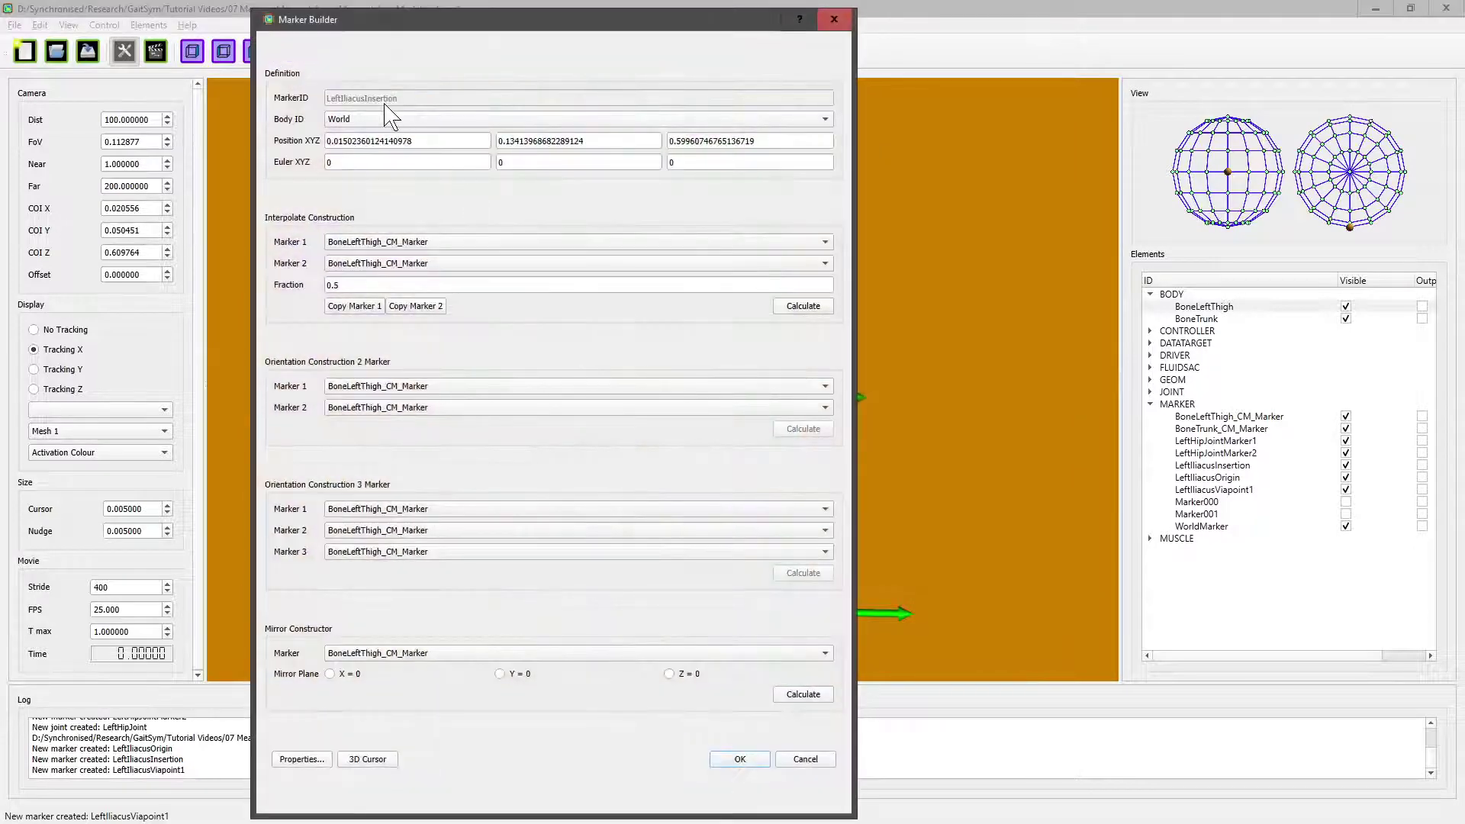
{"action": "left_click", "coordinate": [384, 118]}
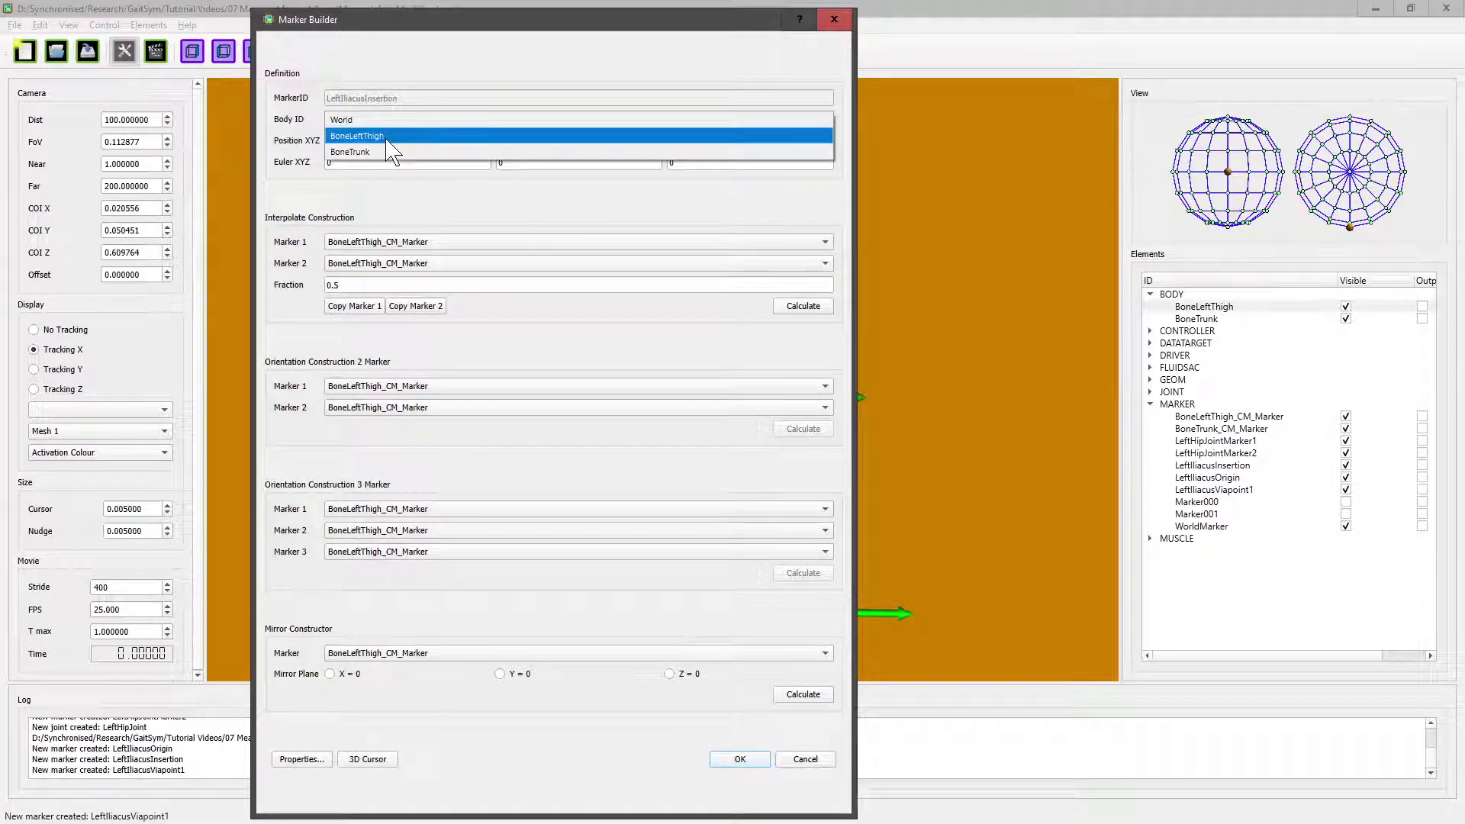
{"action": "left_click", "coordinate": [387, 136]}
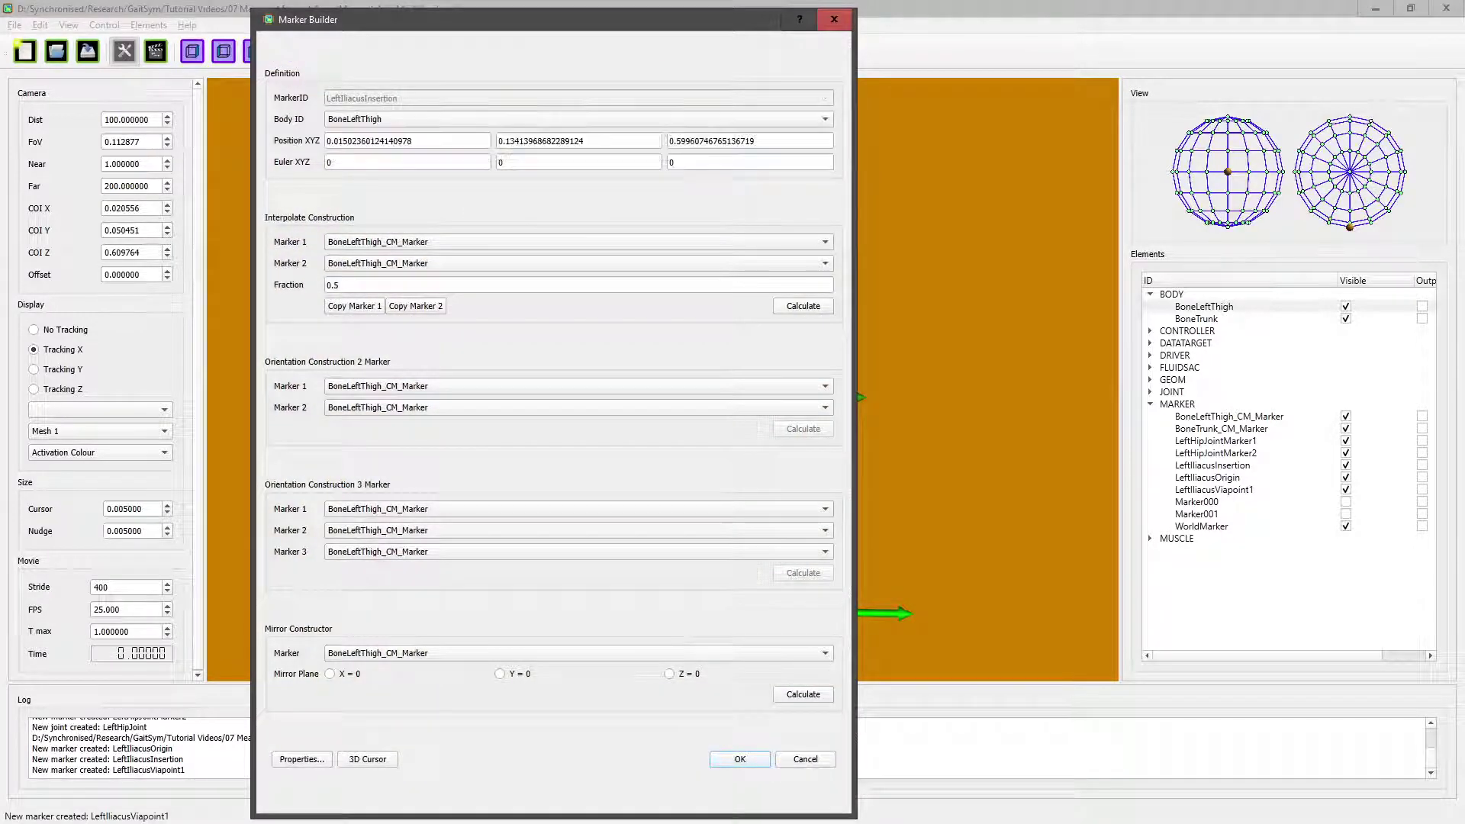
{"action": "left_click", "coordinate": [741, 763]}
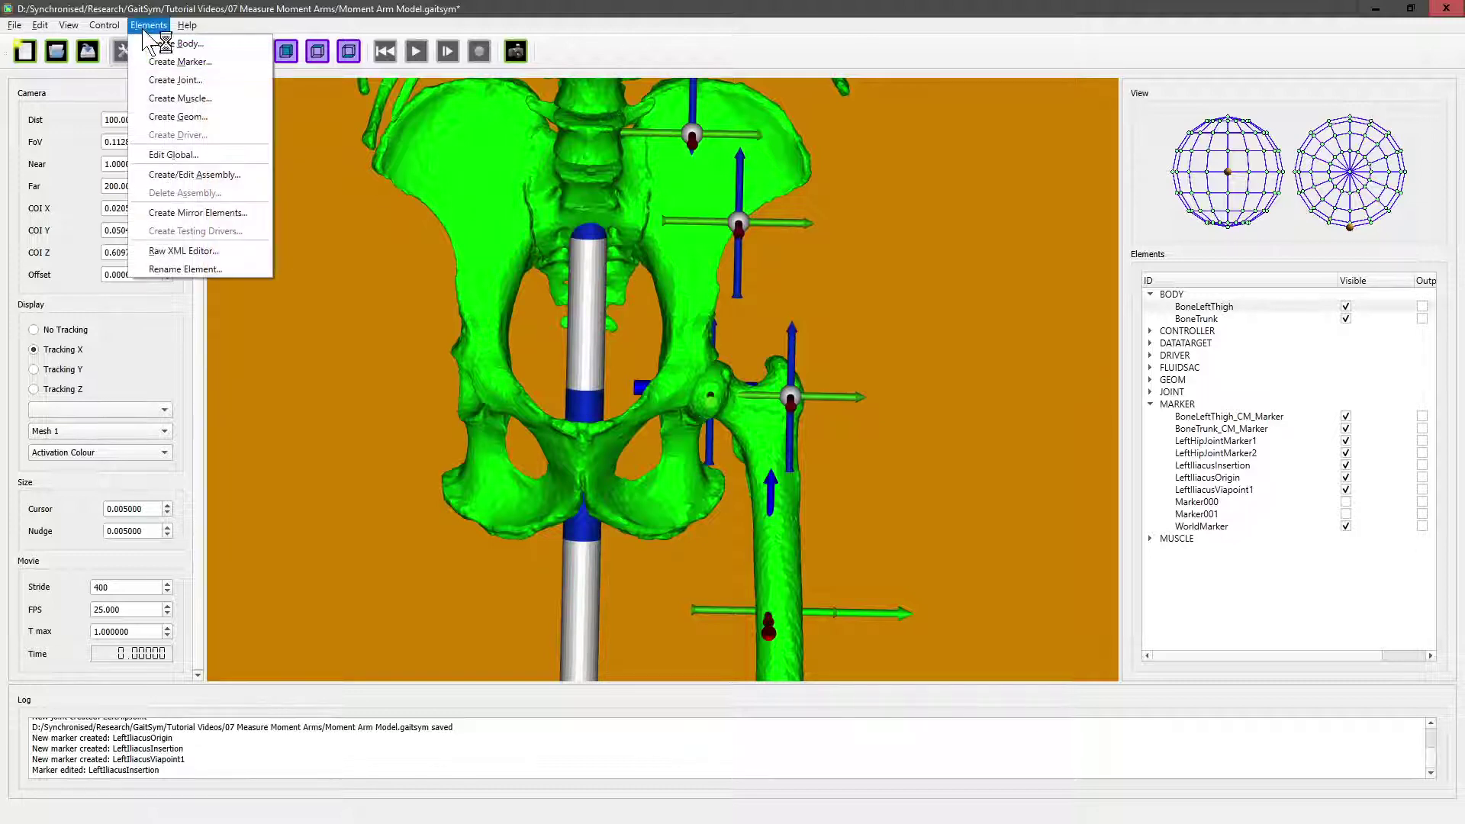
- Start a new muscle, Muscle000, and move and resize its builder form until OK and Cancel show
{"action": "left_click", "coordinate": [180, 99]}
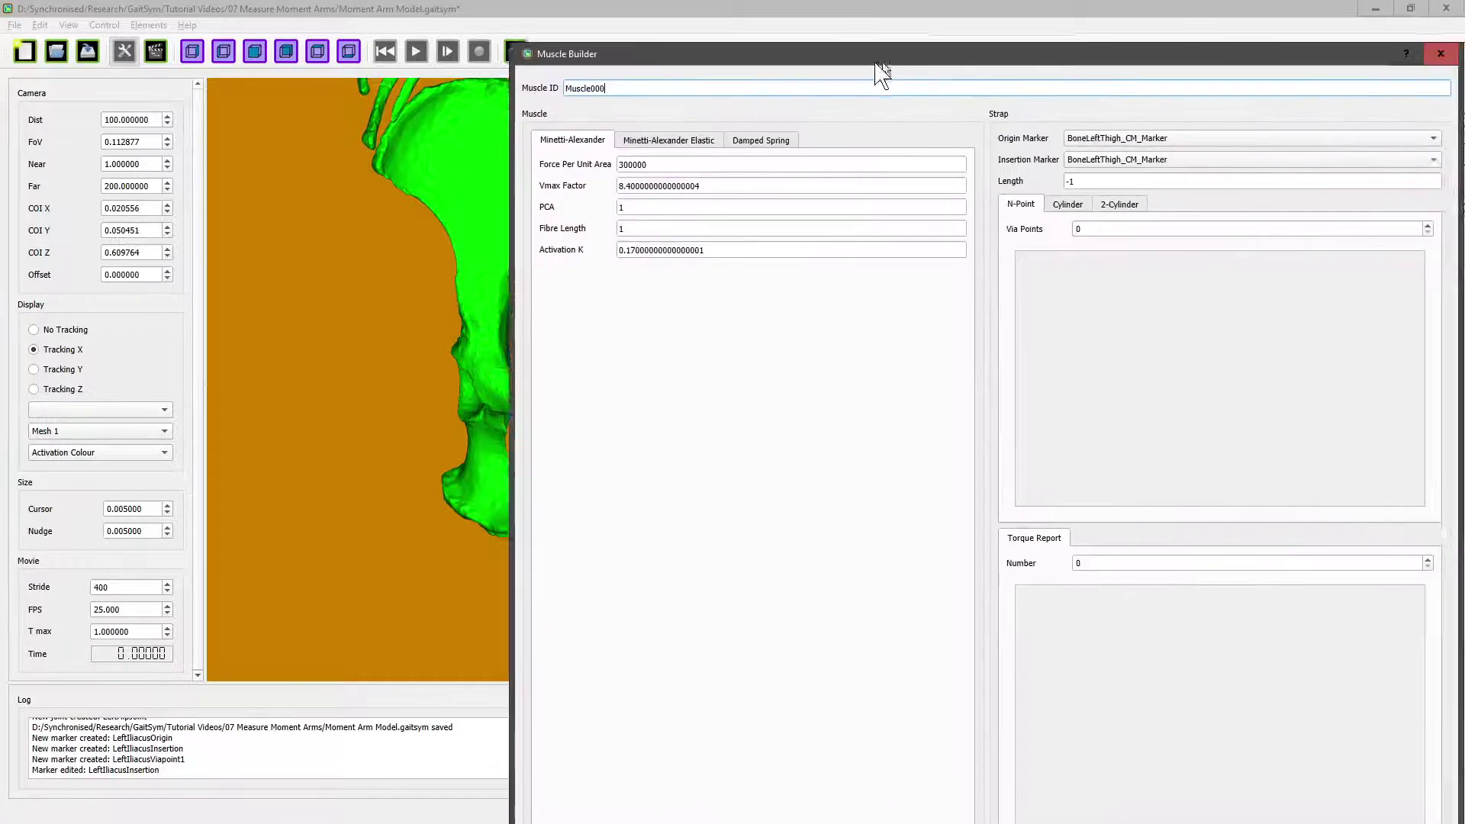
{"action": "left_click_drag", "start_coordinate": [876, 58], "coordinate": [592, 39]}
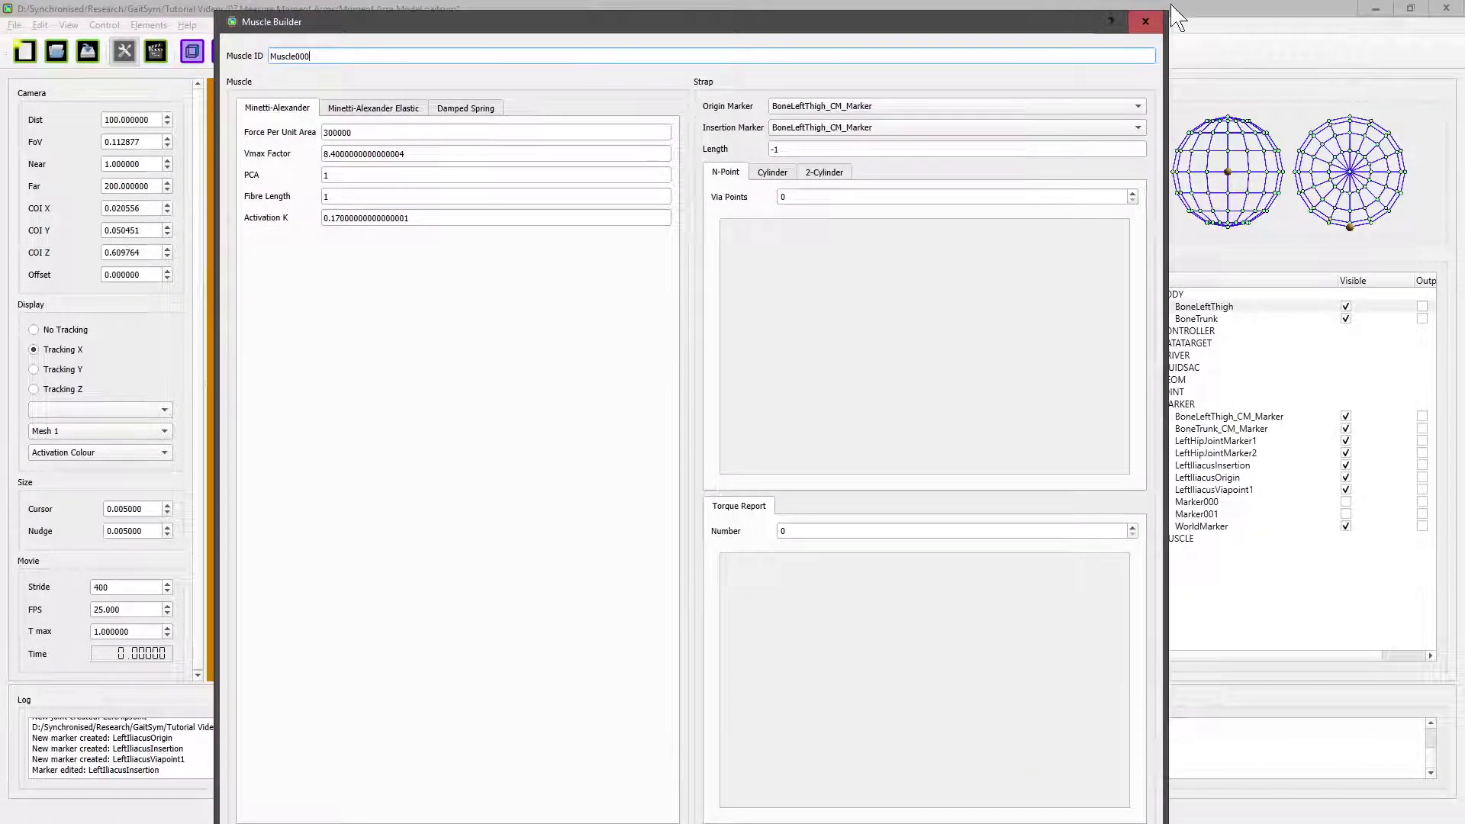
{"action": "left_click_drag", "start_coordinate": [1165, 11], "coordinate": [1152, 279]}
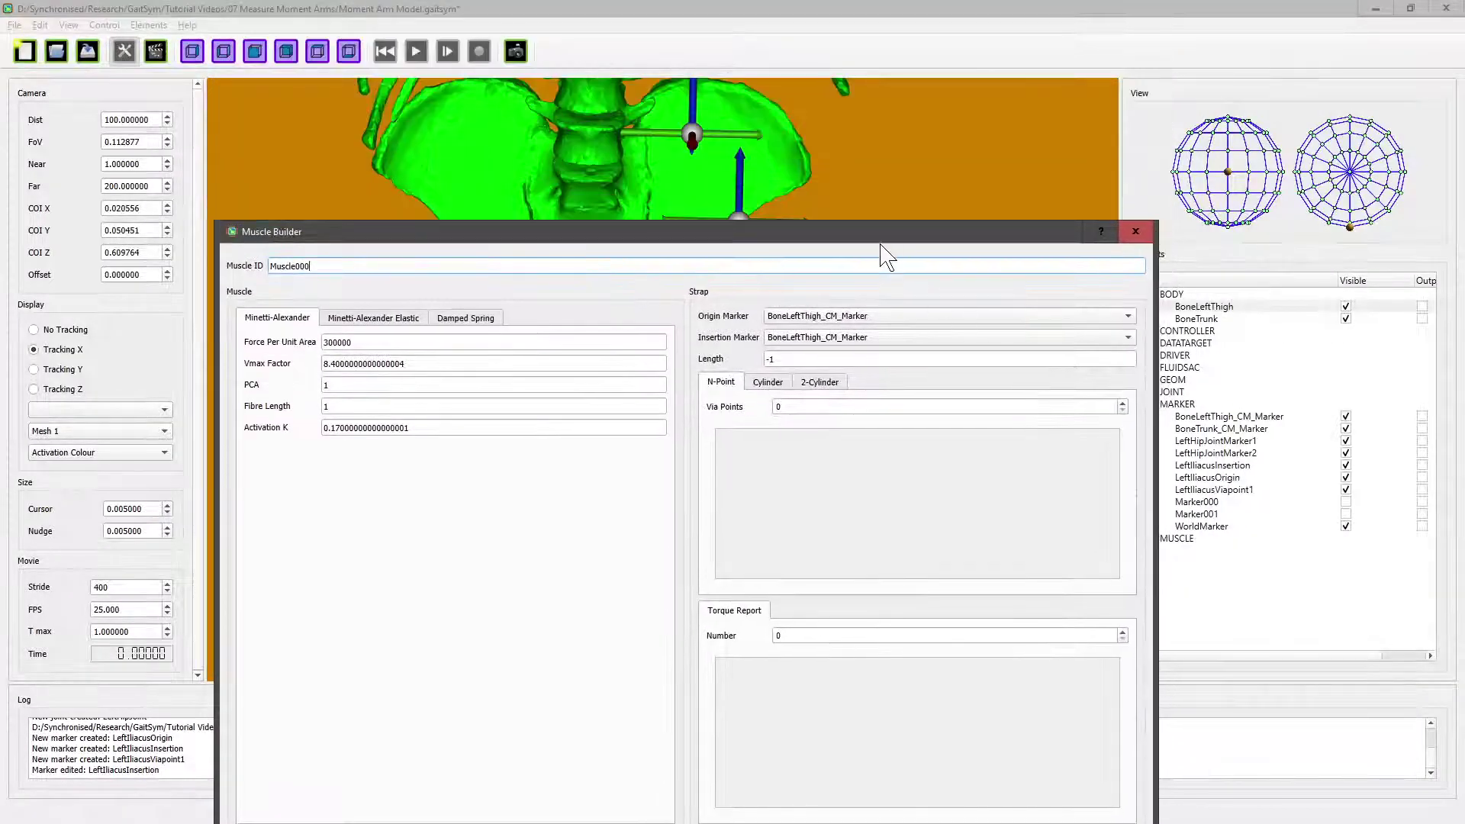
{"action": "left_click_drag", "start_coordinate": [880, 242], "coordinate": [923, 64]}
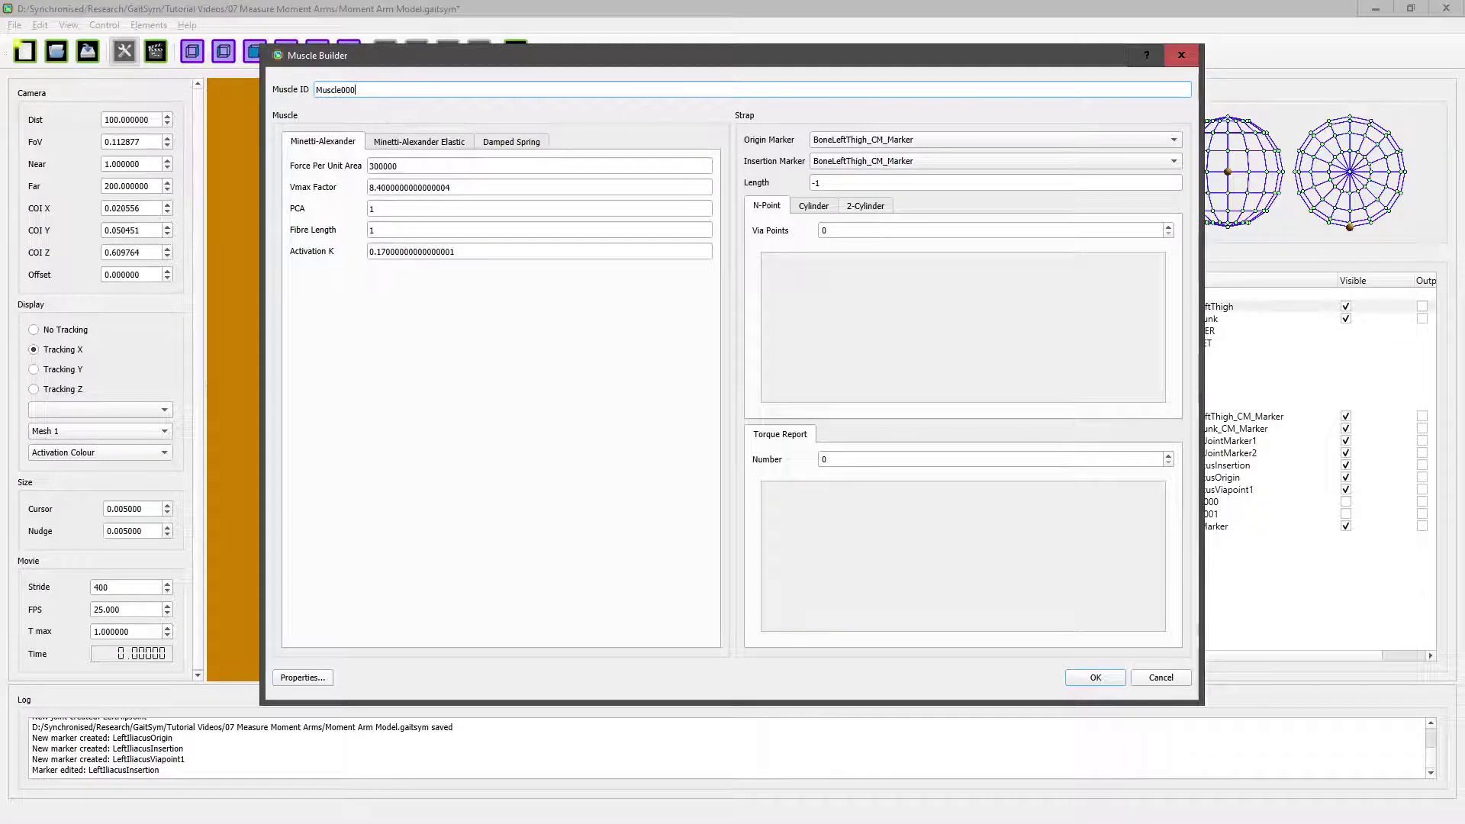
- Build muscle LeftIliacus: origin LeftIliacusOrigin, insertion LeftIliacusInsertion, one via point LeftIliacusViapoint1
{"action": "left_click_drag", "start_coordinate": [357, 90], "coordinate": [293, 88]}
{"action": "type", "text": "LeftIliacus"}
{"action": "left_click", "coordinate": [921, 140]}
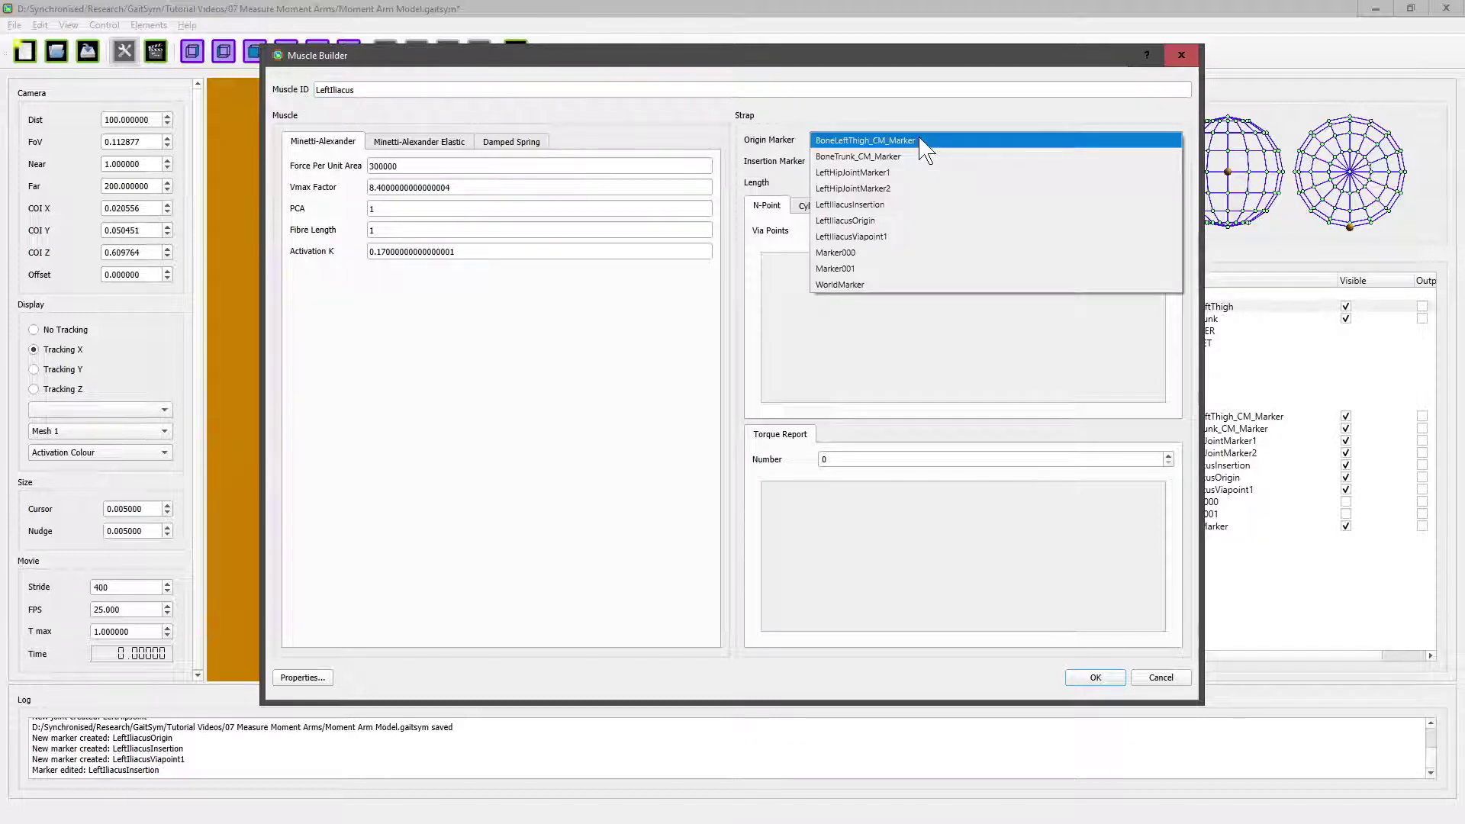
{"action": "left_click", "coordinate": [880, 223]}
{"action": "left_click", "coordinate": [874, 162]}
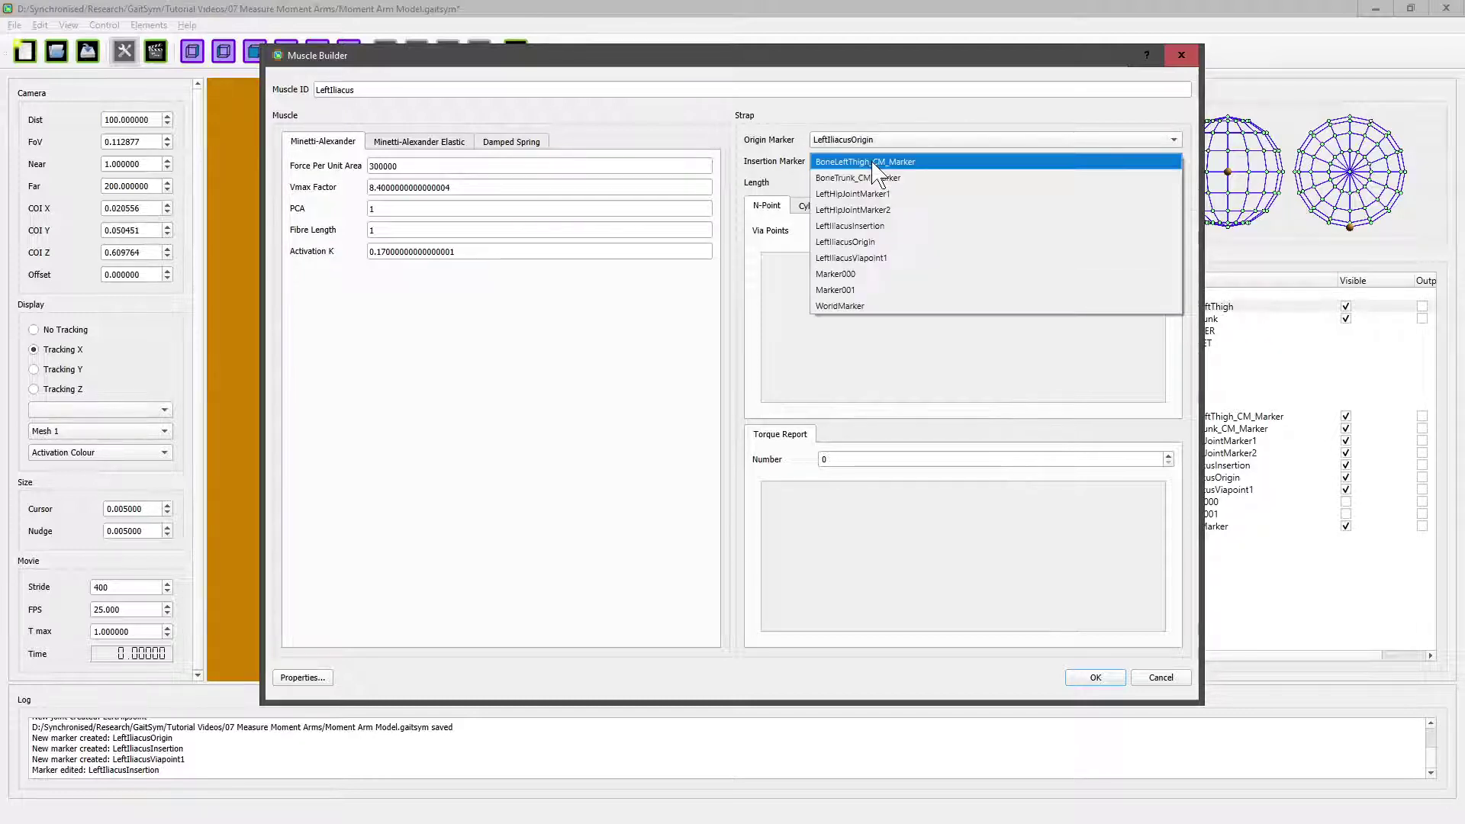
{"action": "left_click", "coordinate": [871, 228]}
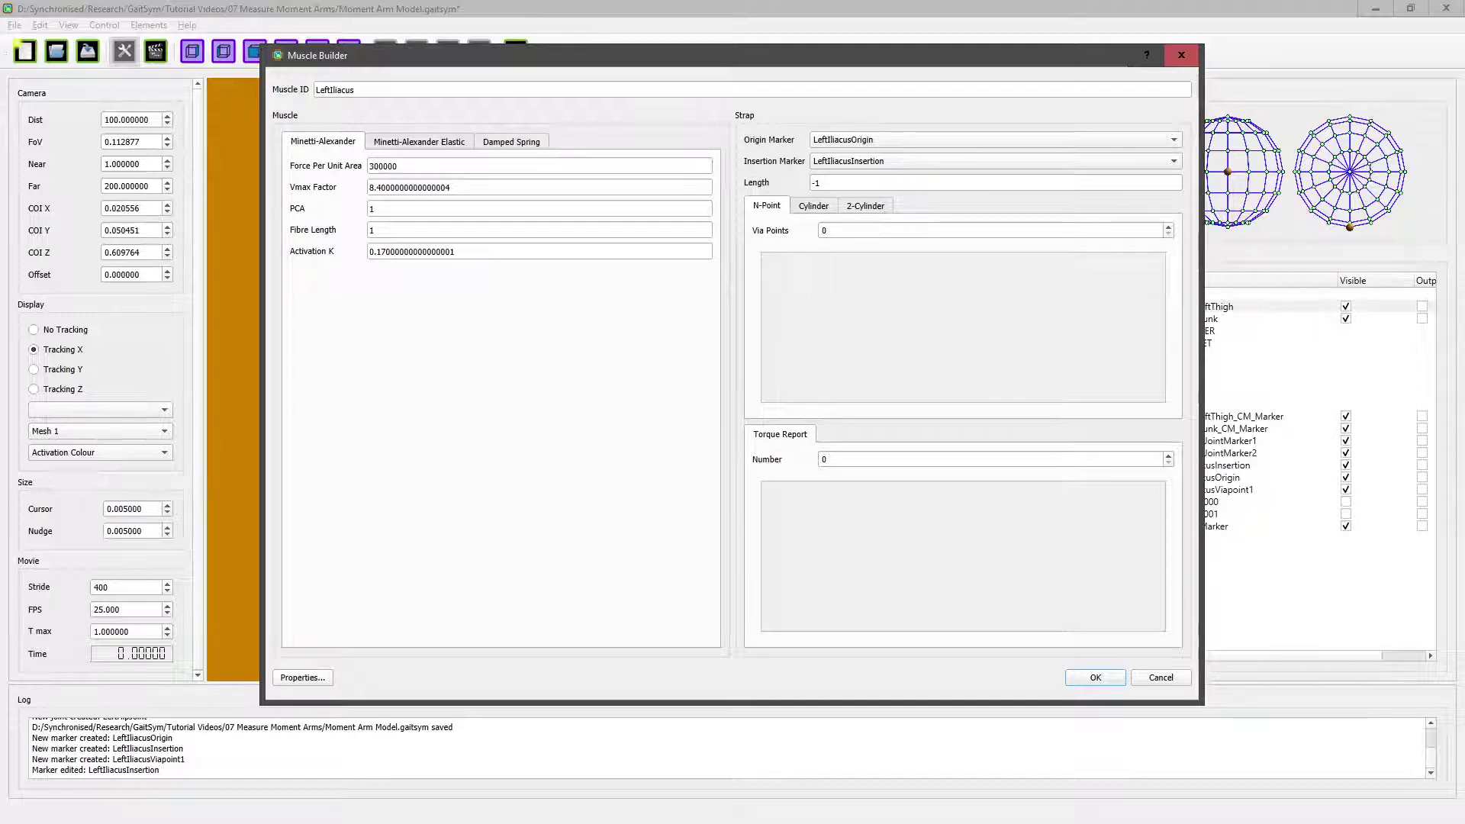
{"action": "left_click", "coordinate": [1169, 226]}
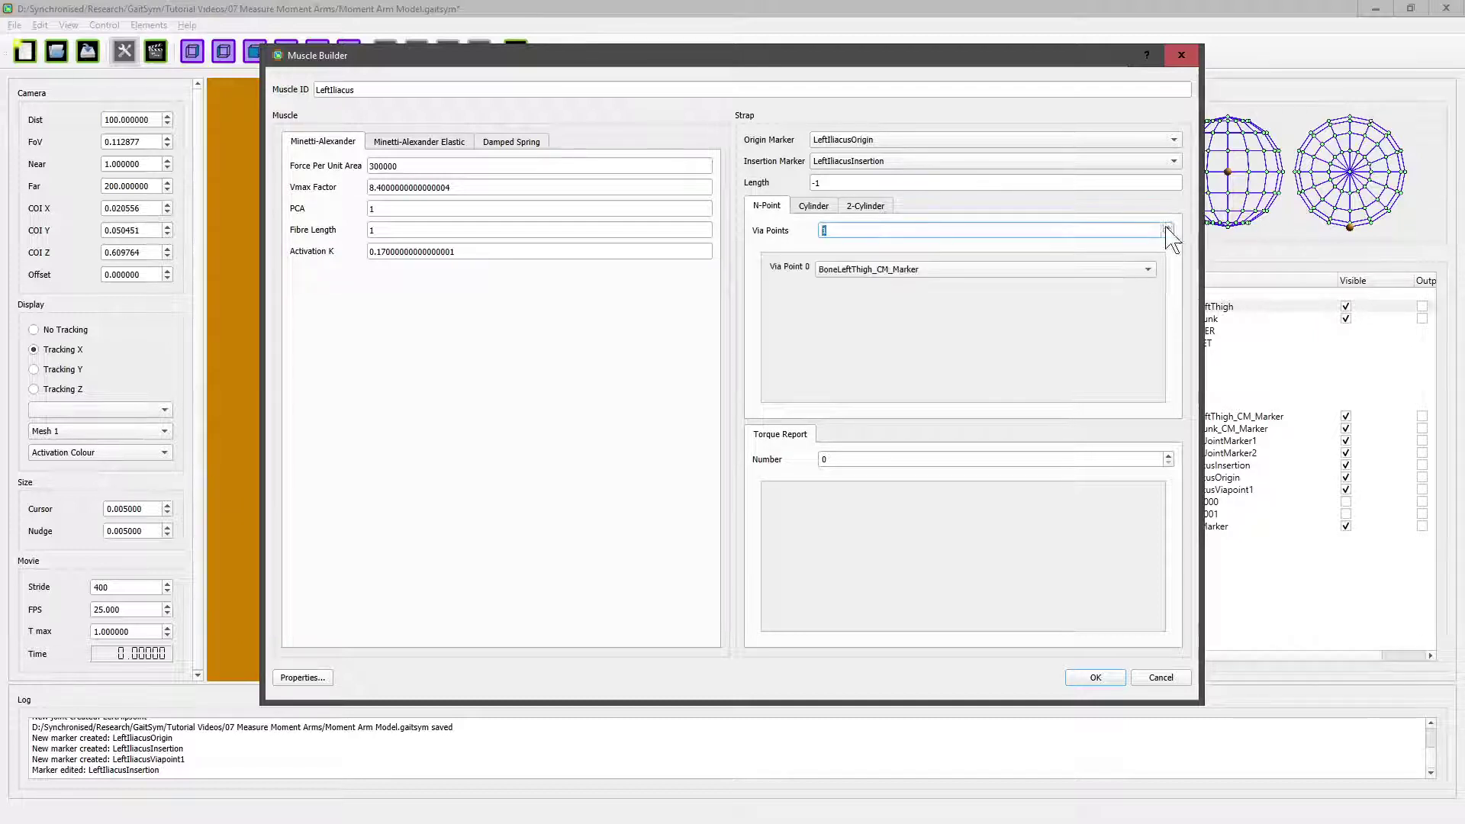
{"action": "left_click", "coordinate": [937, 271]}
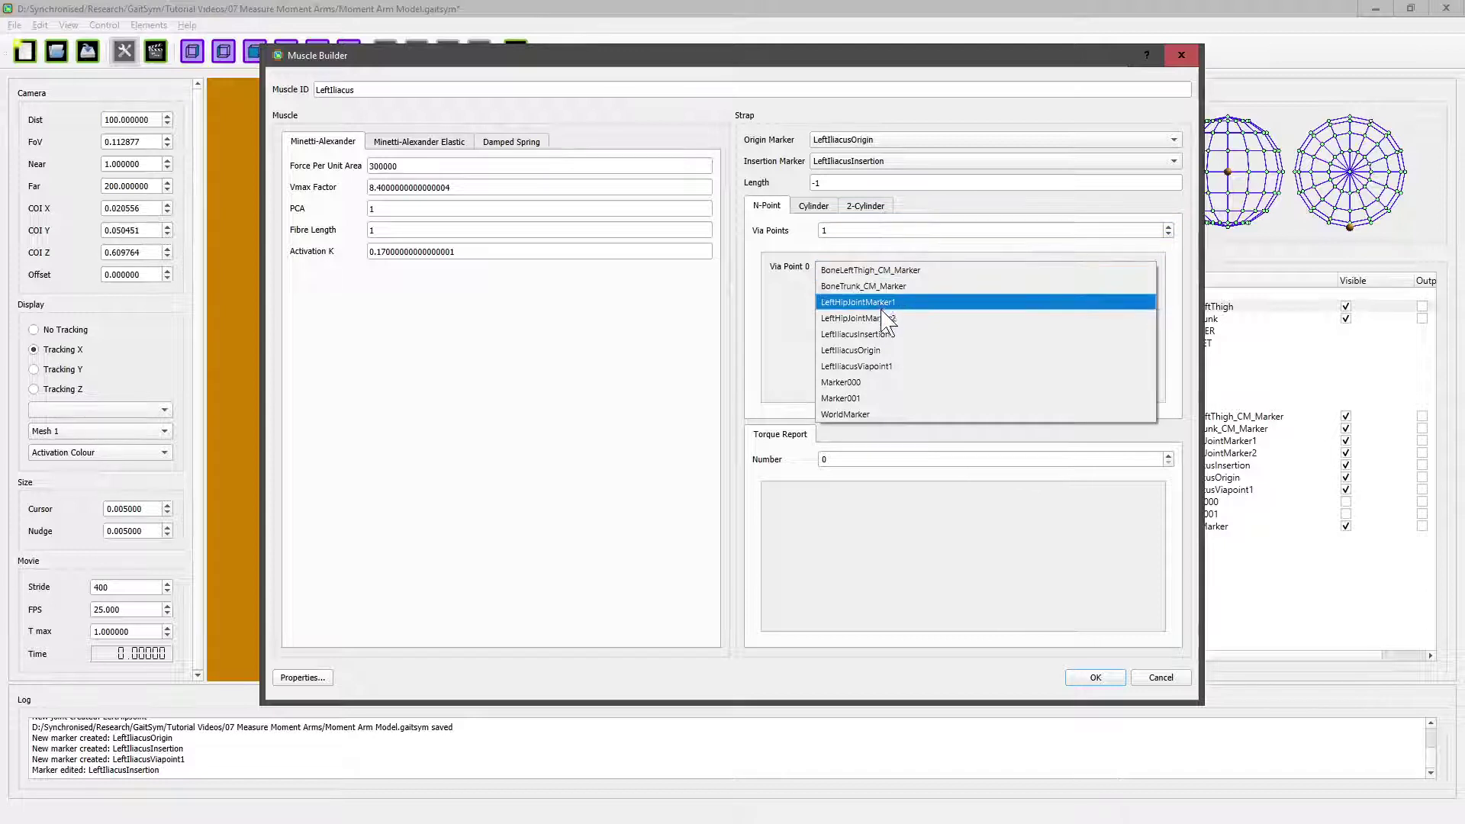
{"action": "left_click", "coordinate": [885, 366]}
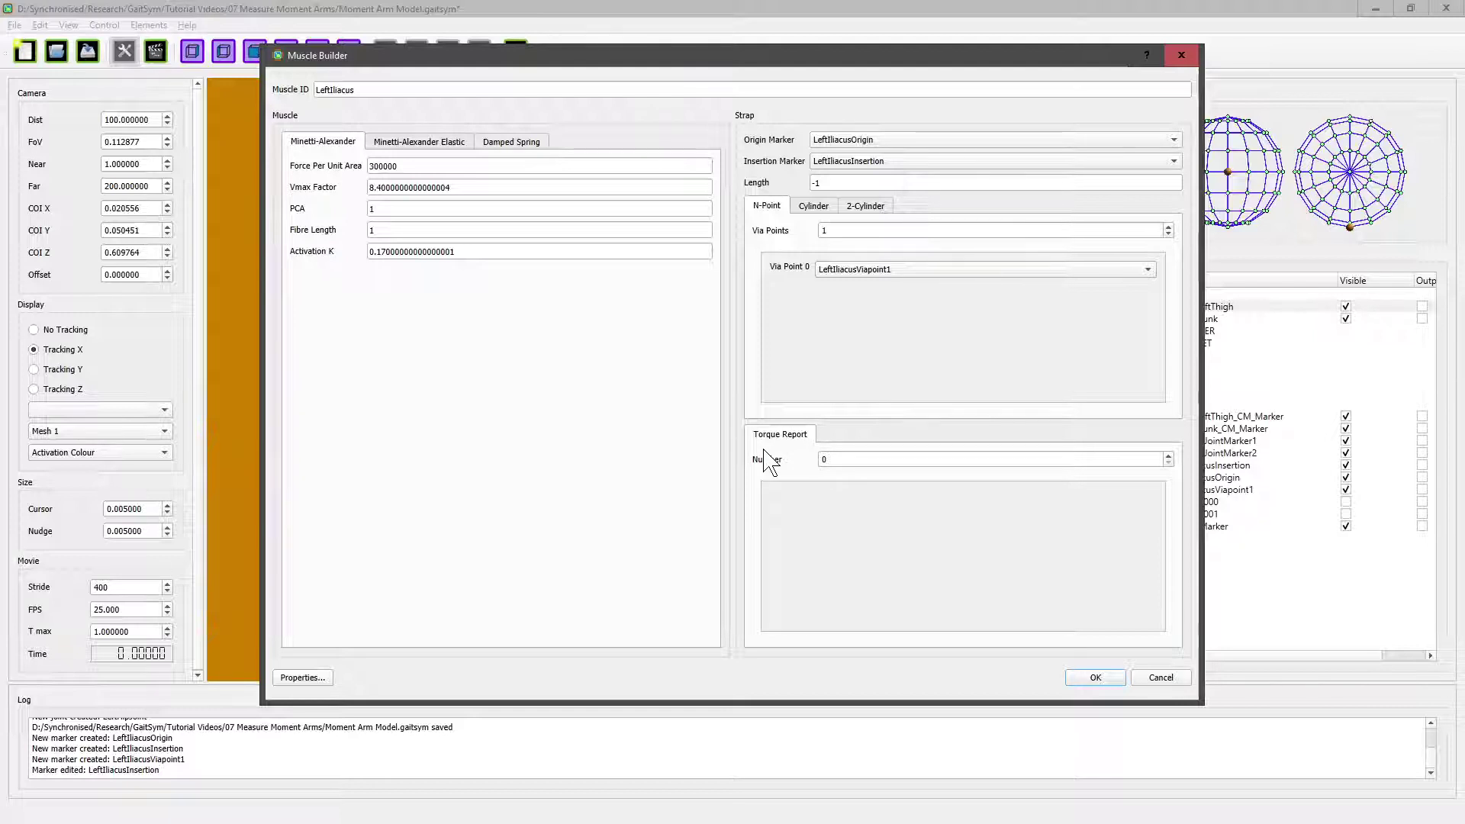
{"action": "left_click", "coordinate": [1096, 678]}
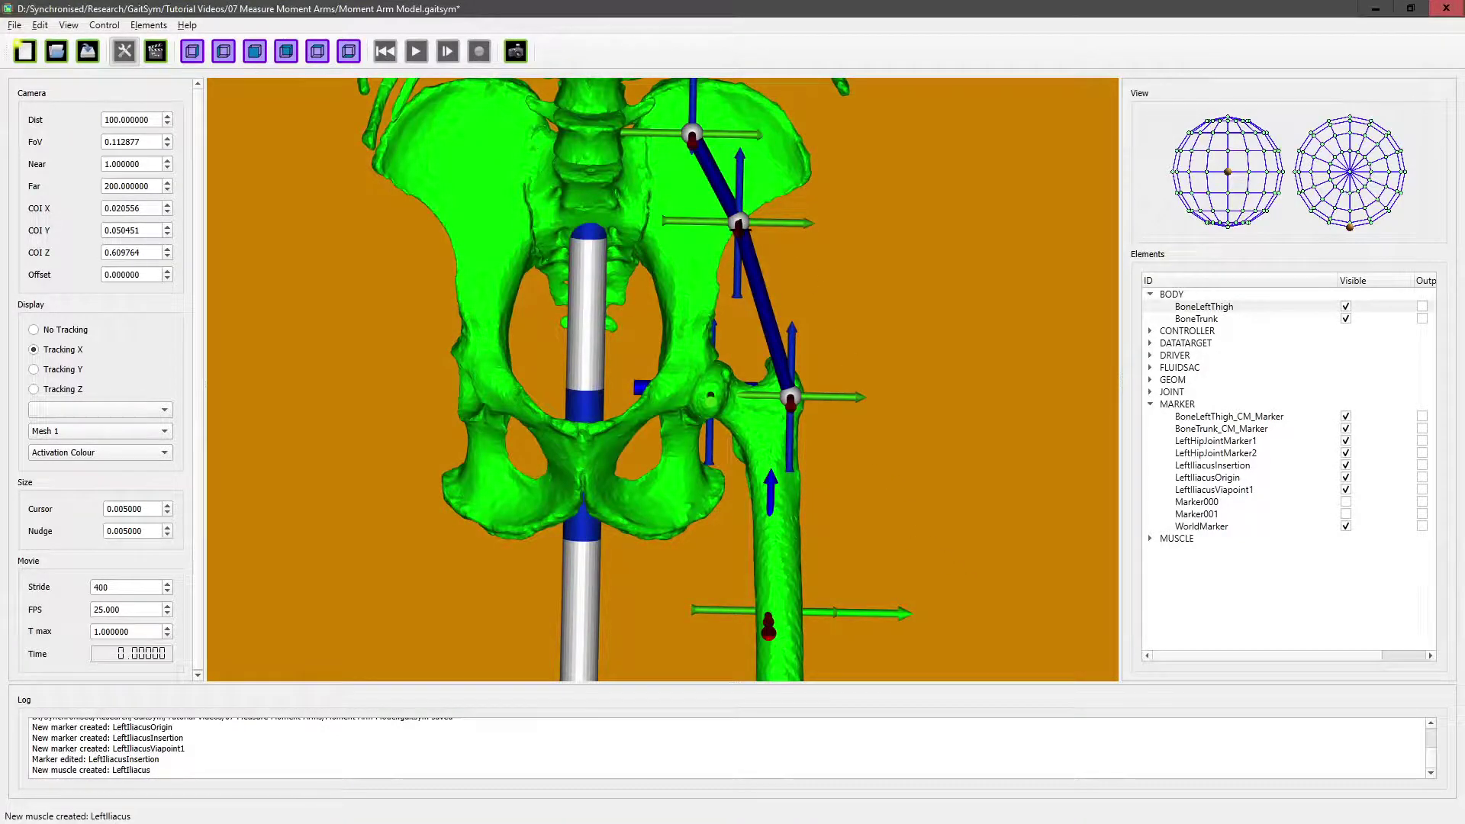
- Orbit around the hip to check the LeftIliacus path, then save Moment Arm Model.gaitsym
{"action": "left_click_drag", "start_coordinate": [710, 325], "coordinate": [259, 446]}
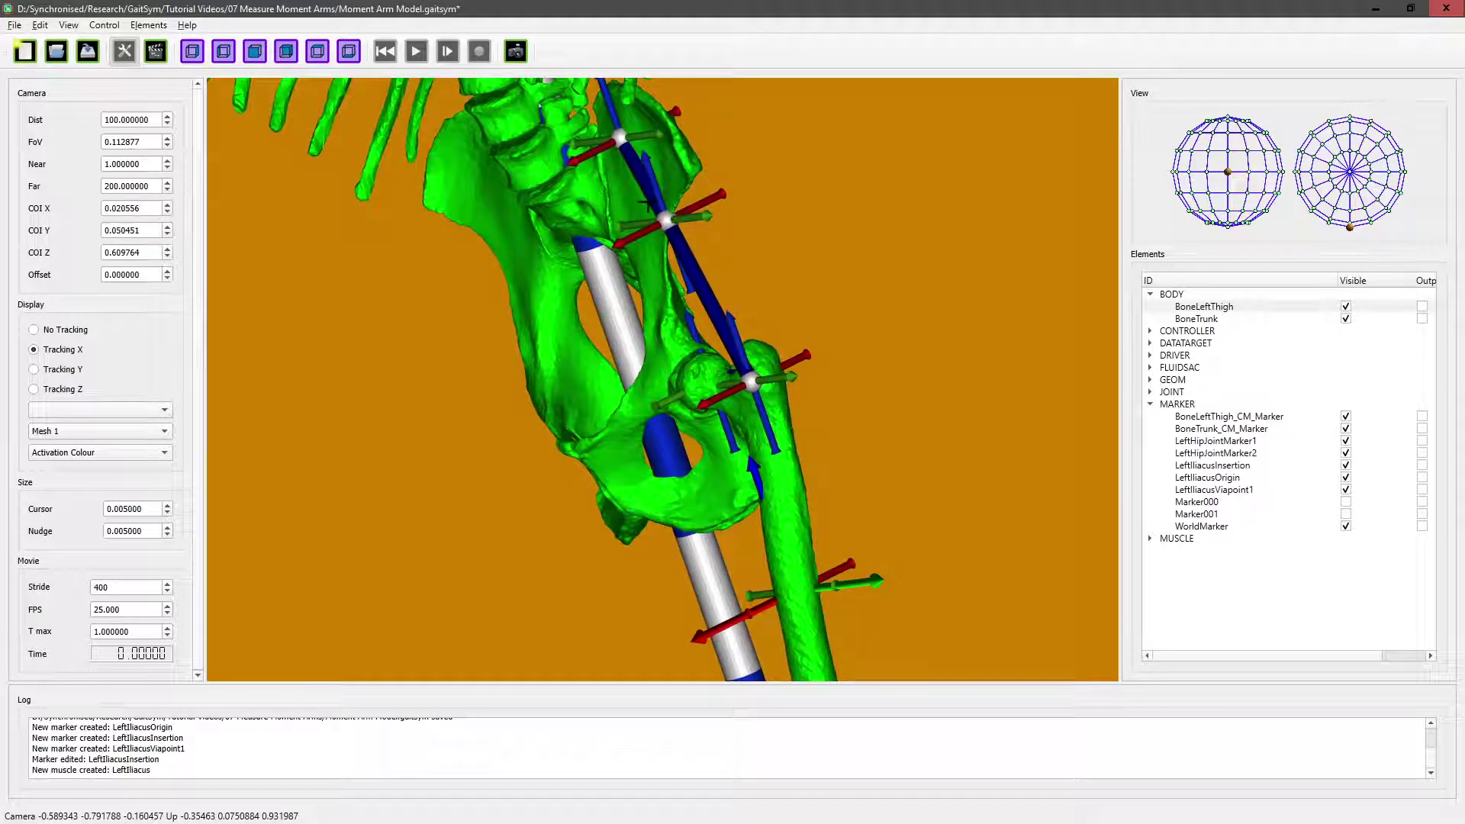
{"action": "left_click_drag", "start_coordinate": [568, 369], "coordinate": [635, 472]}
{"action": "left_click_drag", "start_coordinate": [625, 253], "coordinate": [291, 454]}
{"action": "left_click_drag", "start_coordinate": [568, 351], "coordinate": [759, 425]}
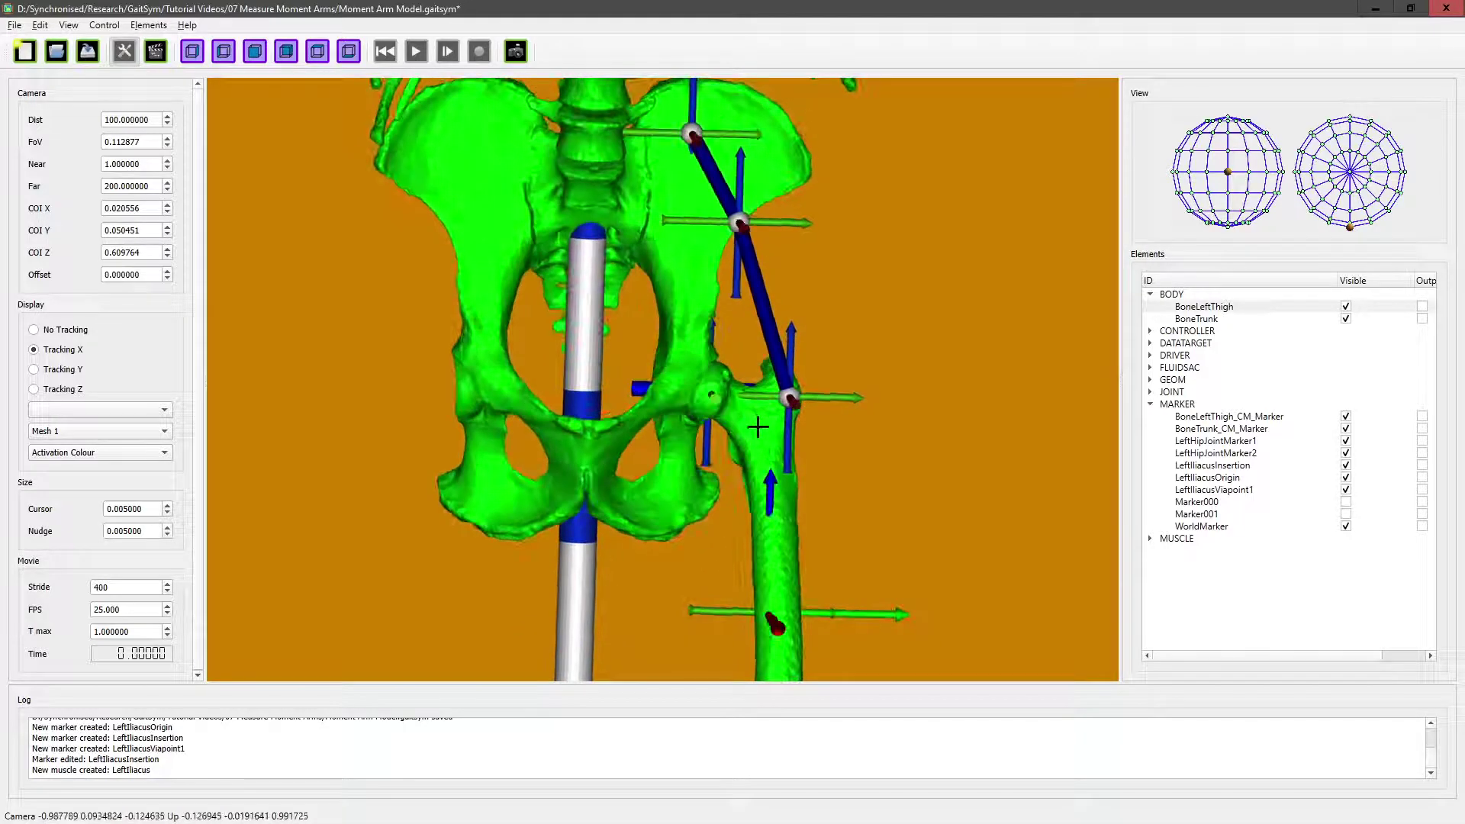
{"action": "left_click_drag", "start_coordinate": [727, 263], "coordinate": [702, 221]}
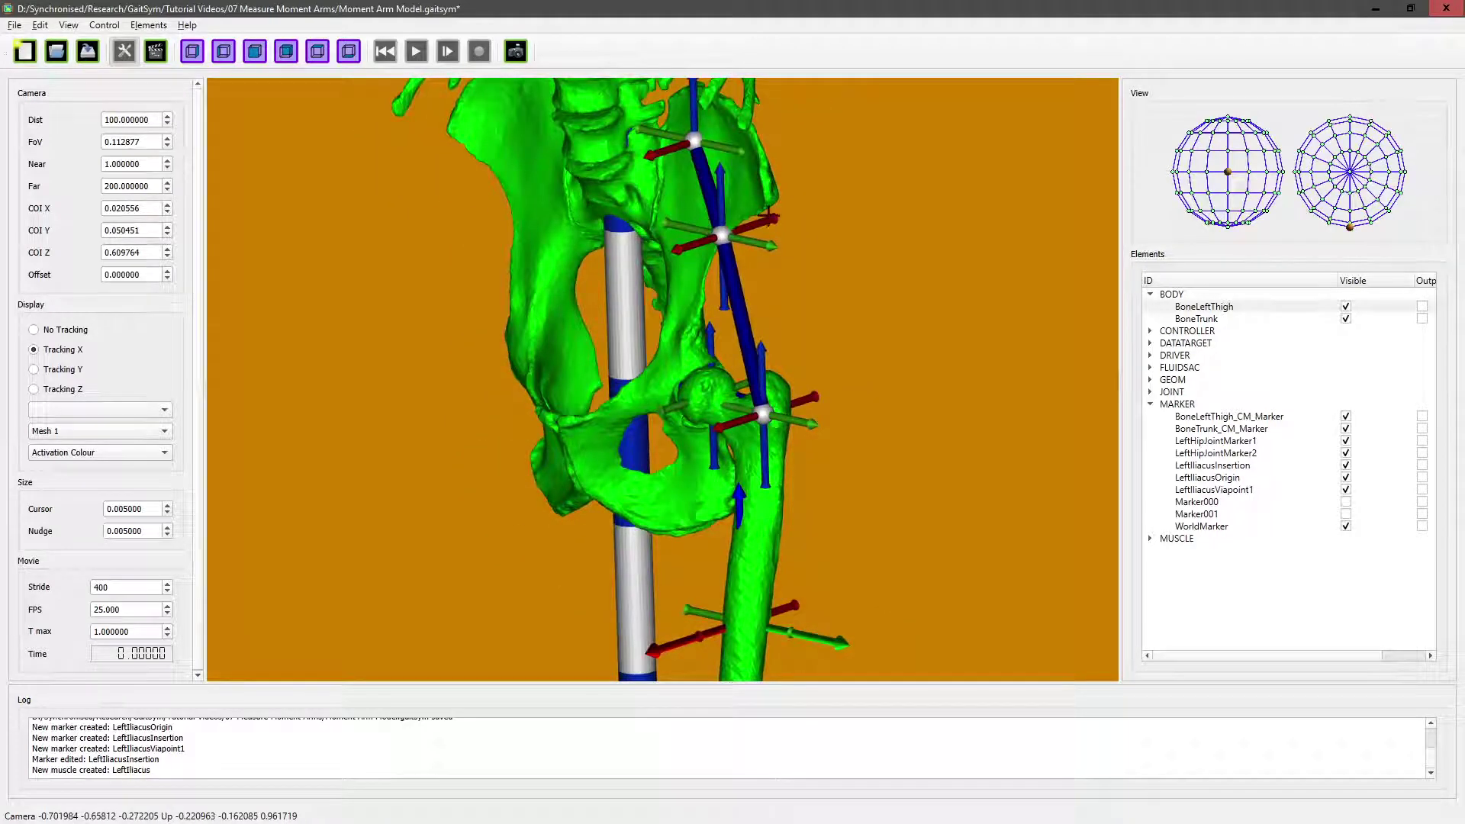
{"action": "left_click_drag", "start_coordinate": [588, 406], "coordinate": [624, 463]}
{"action": "left_click_drag", "start_coordinate": [647, 370], "coordinate": [609, 323]}
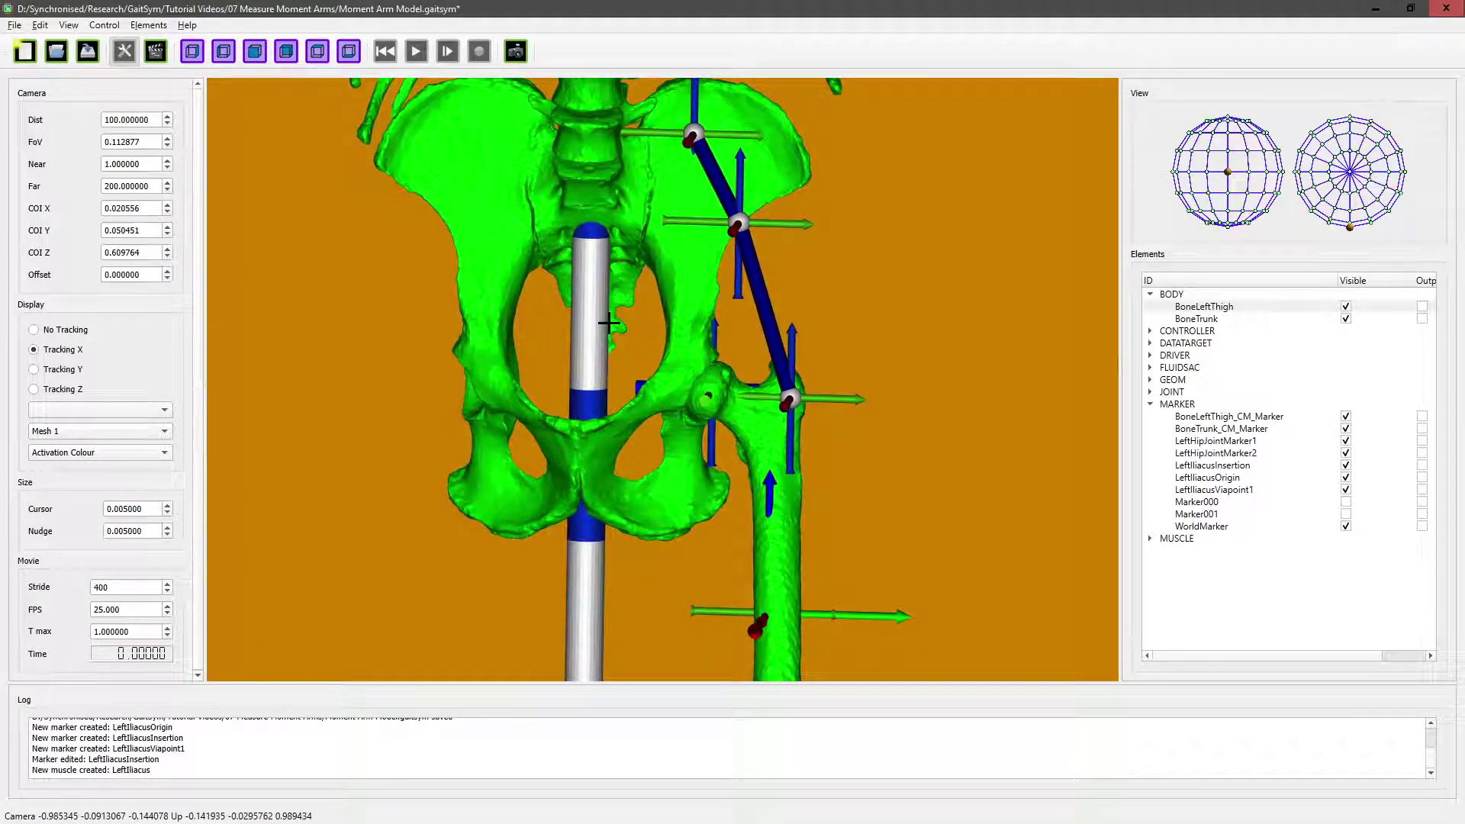
{"action": "left_click", "coordinate": [86, 60]}
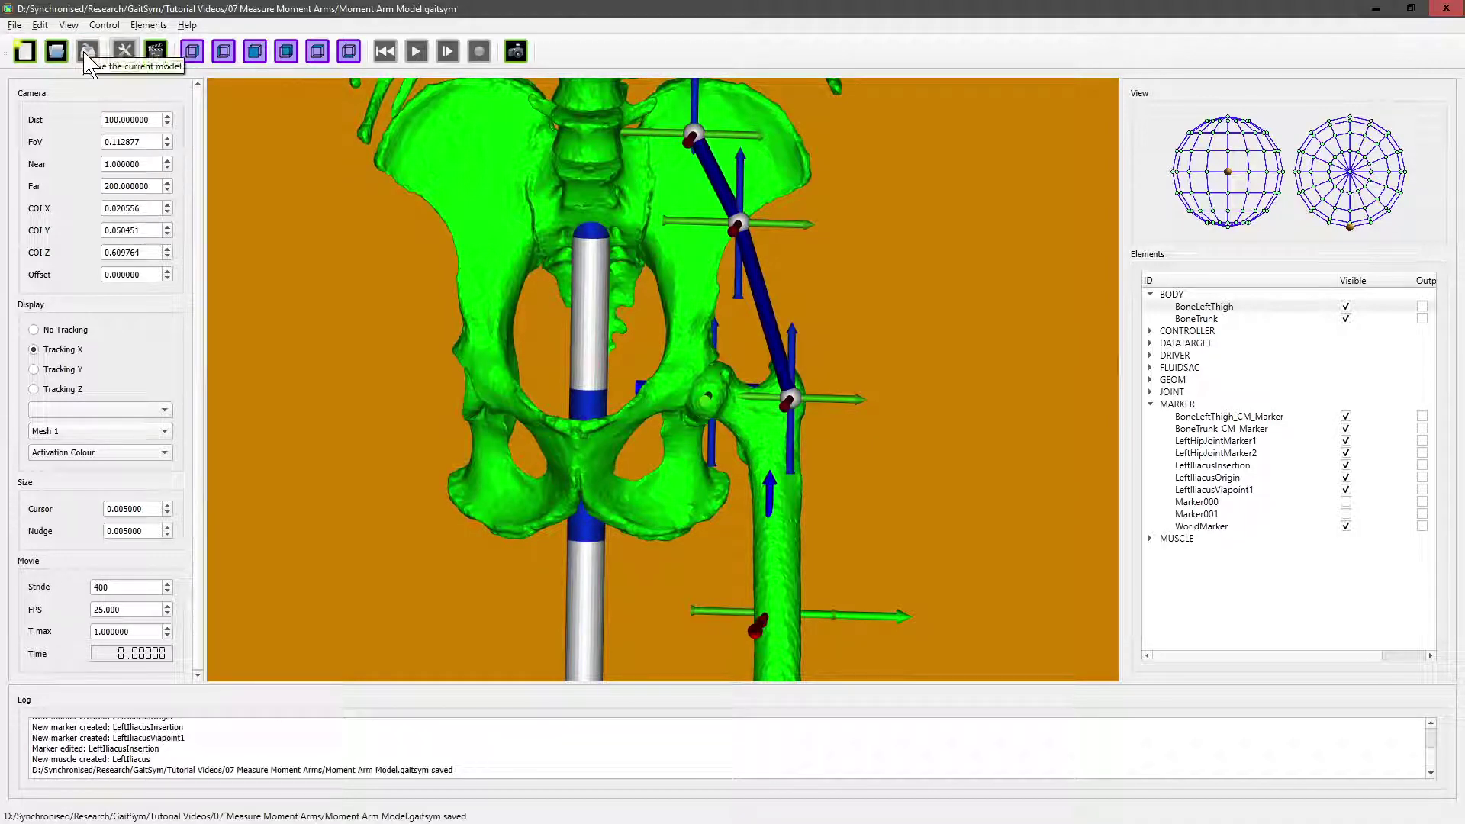
- Switch to the back view, orbit briefly, then restore the straight rear view
{"action": "left_click", "coordinate": [286, 51]}
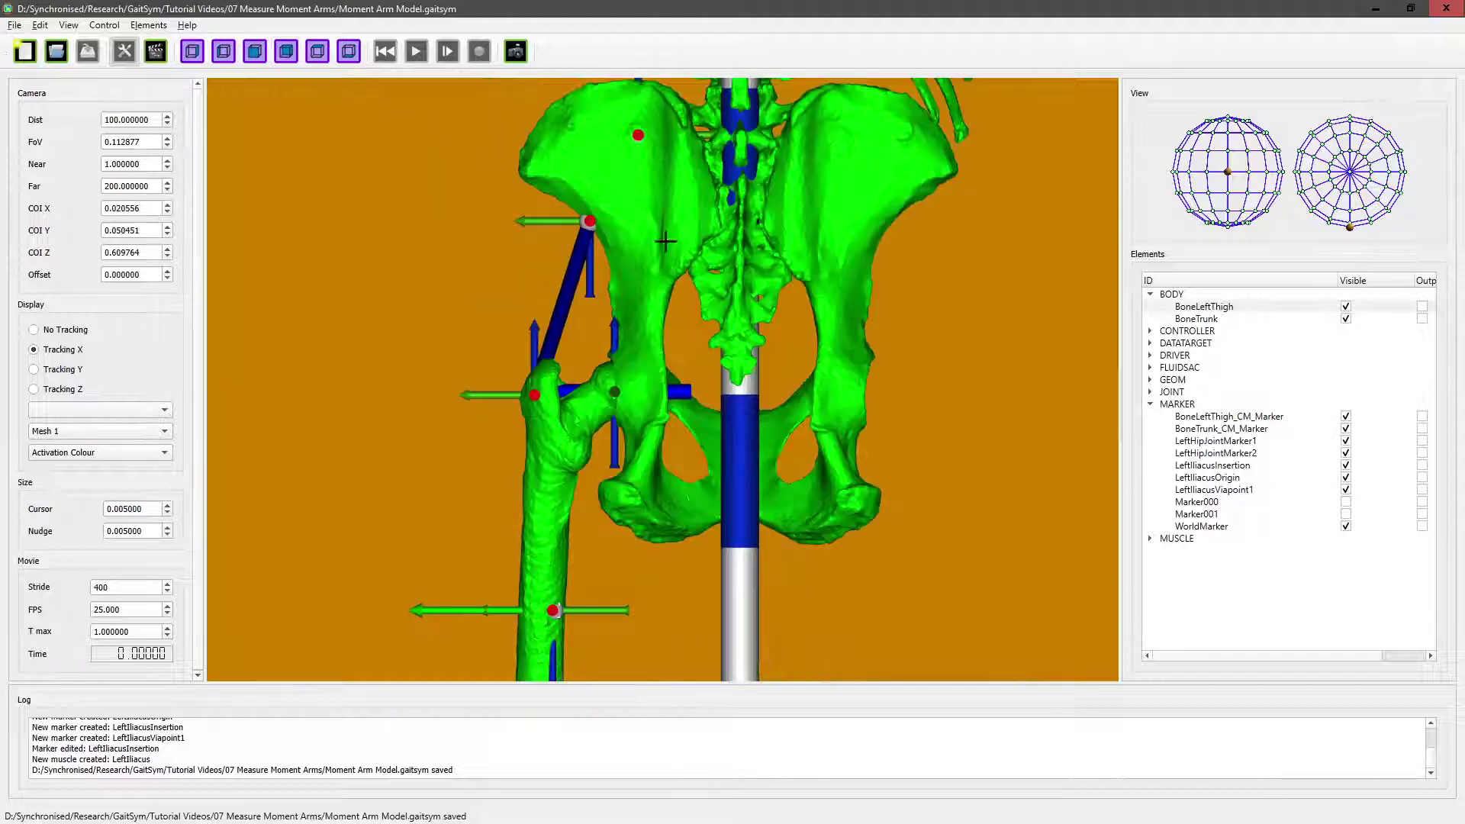
{"action": "left_click_drag", "start_coordinate": [598, 325], "coordinate": [600, 400]}
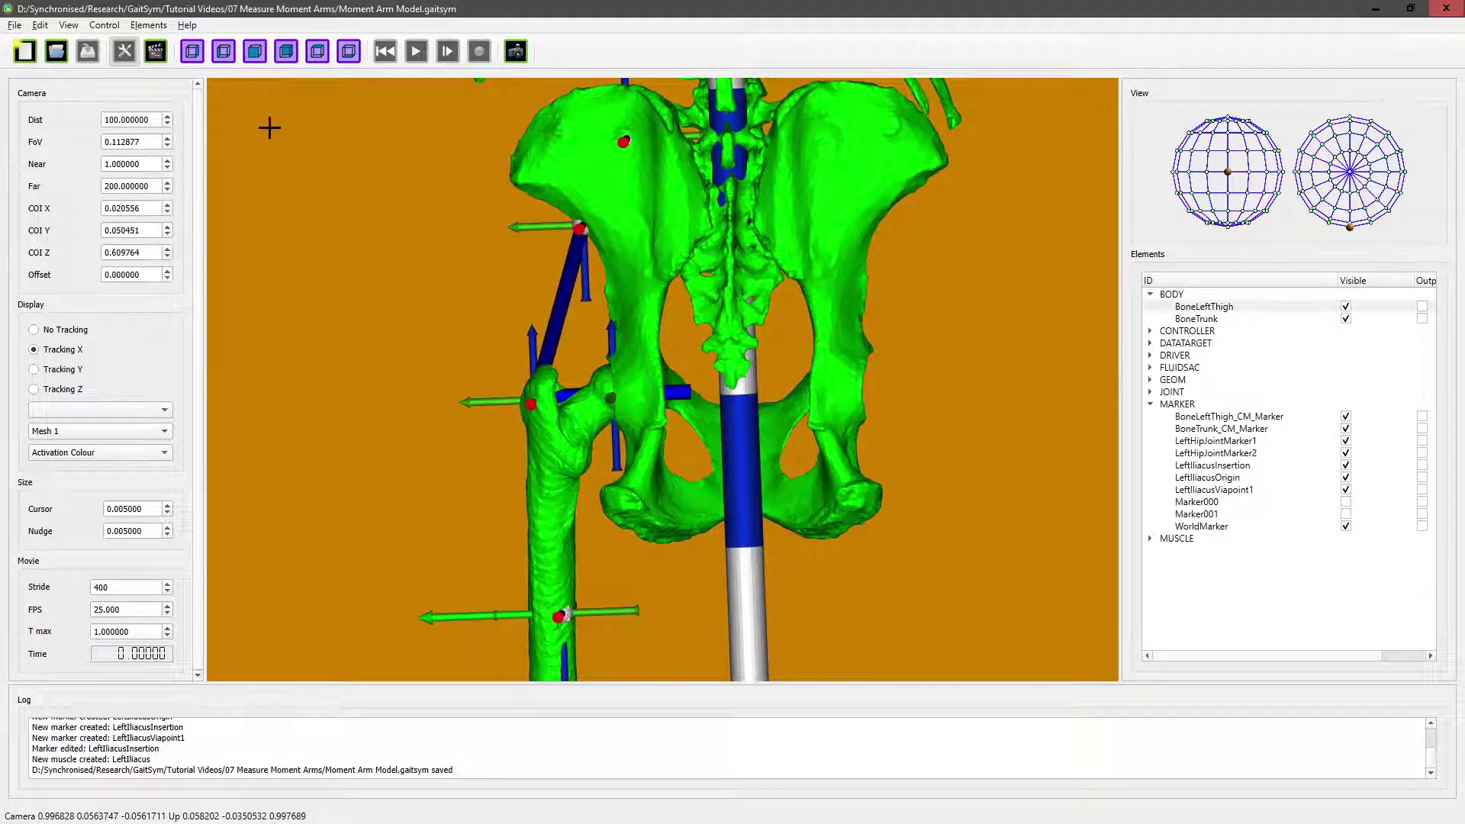
{"action": "left_click", "coordinate": [286, 52]}
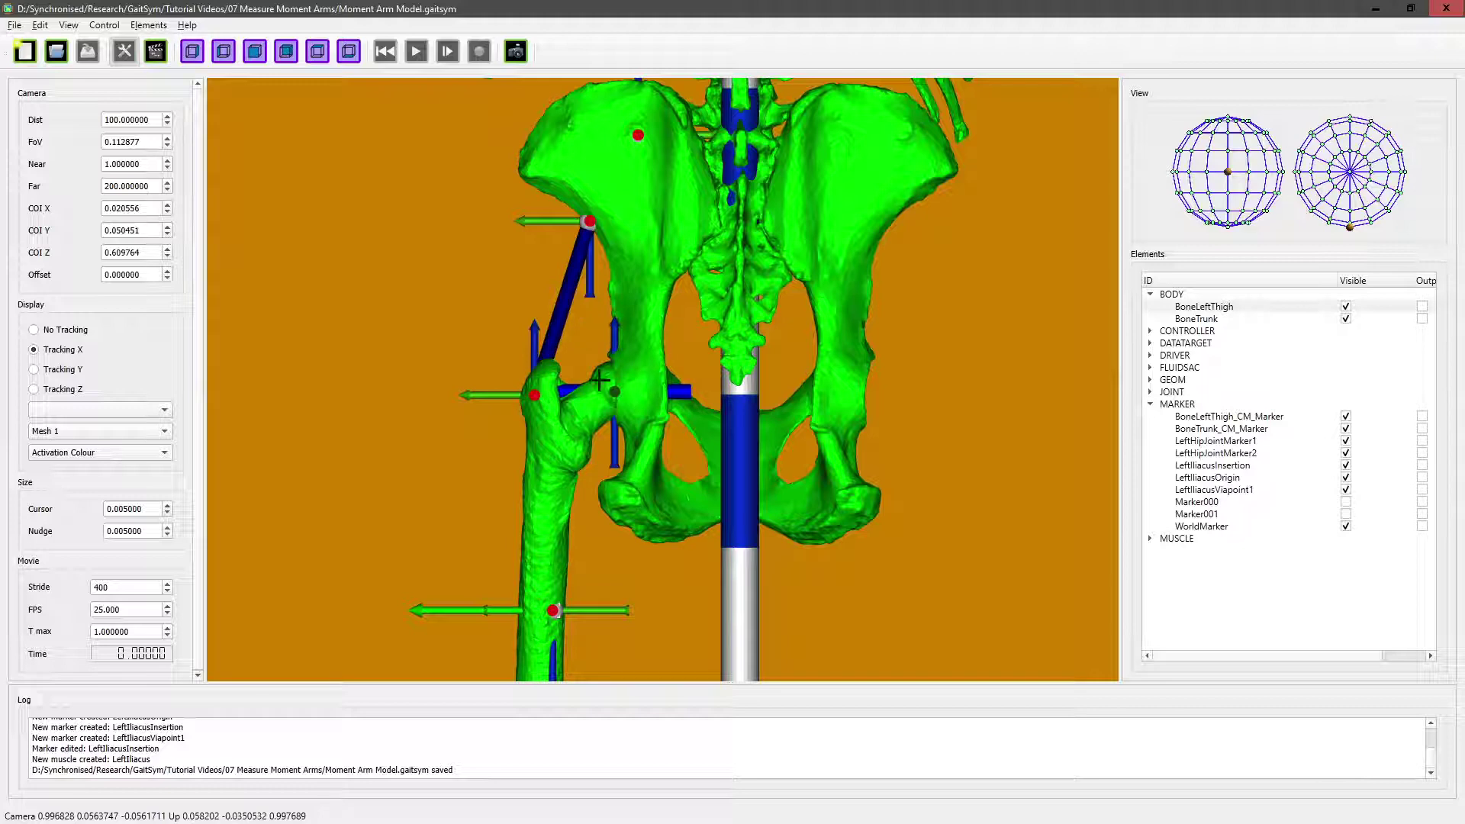
{"action": "left_click_drag", "start_coordinate": [634, 330], "coordinate": [688, 359]}
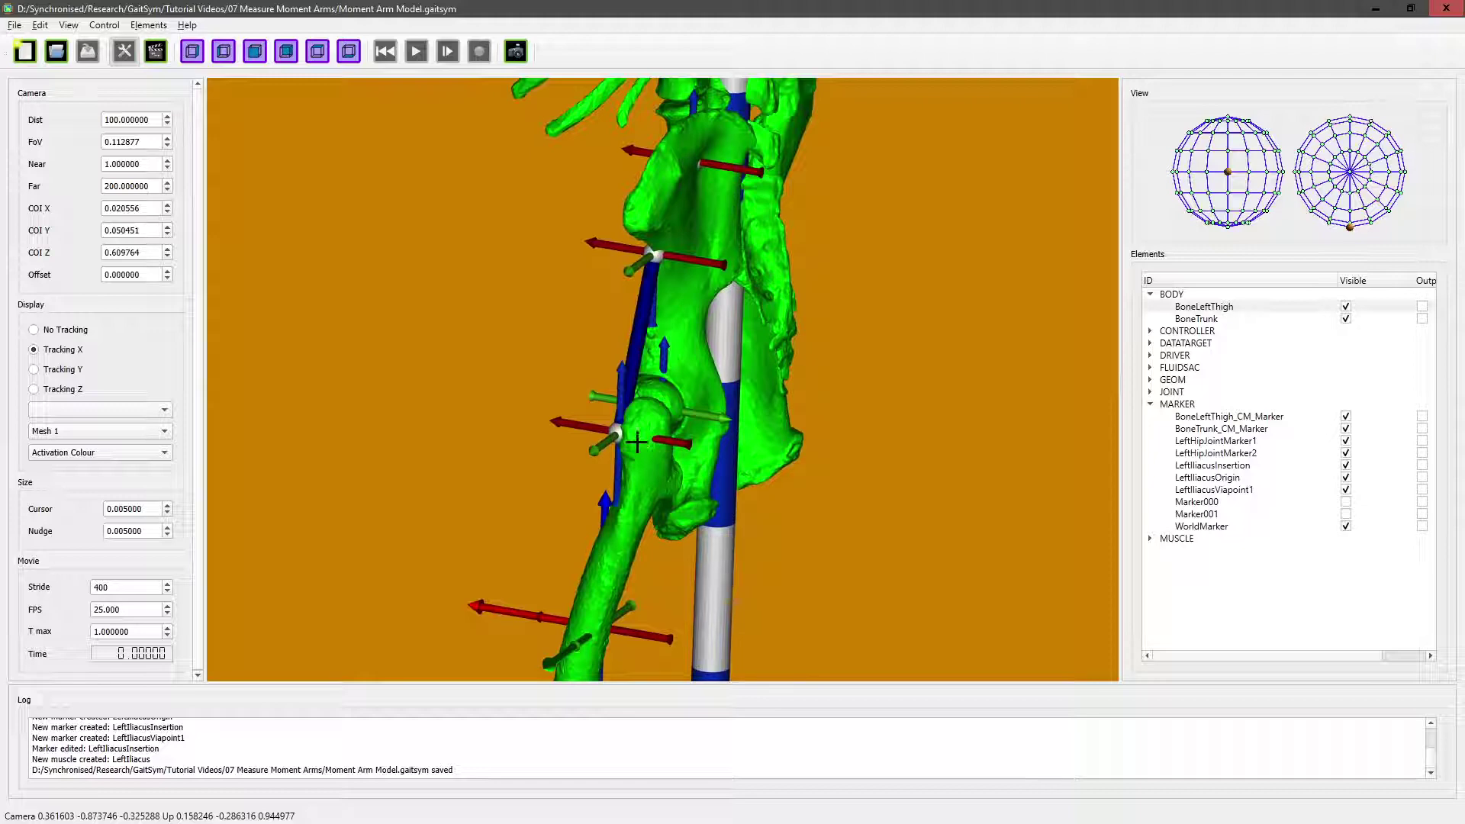
{"action": "left_click_drag", "start_coordinate": [643, 453], "coordinate": [683, 432]}
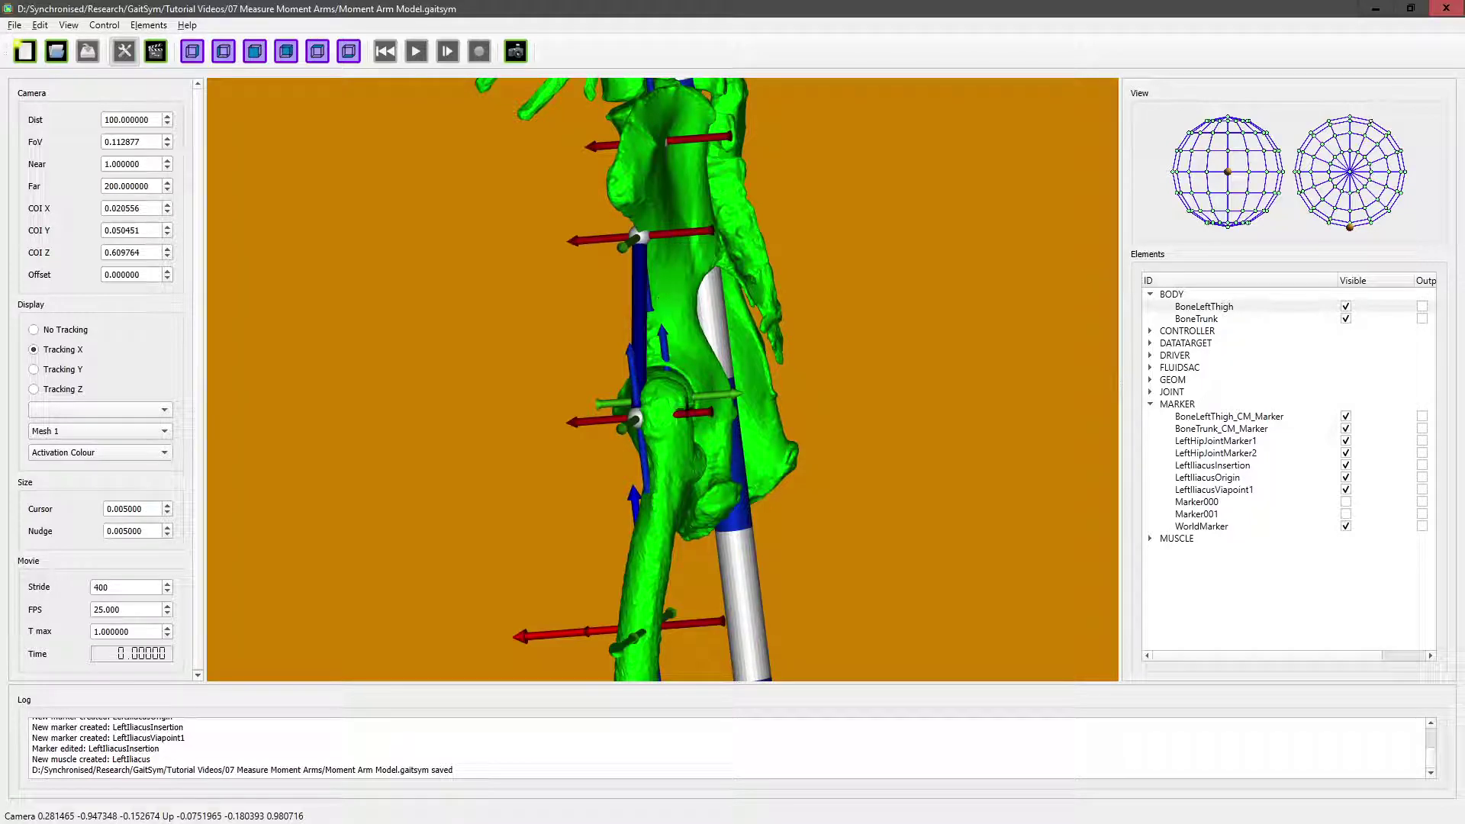
{"action": "left_click_drag", "start_coordinate": [687, 458], "coordinate": [594, 411]}
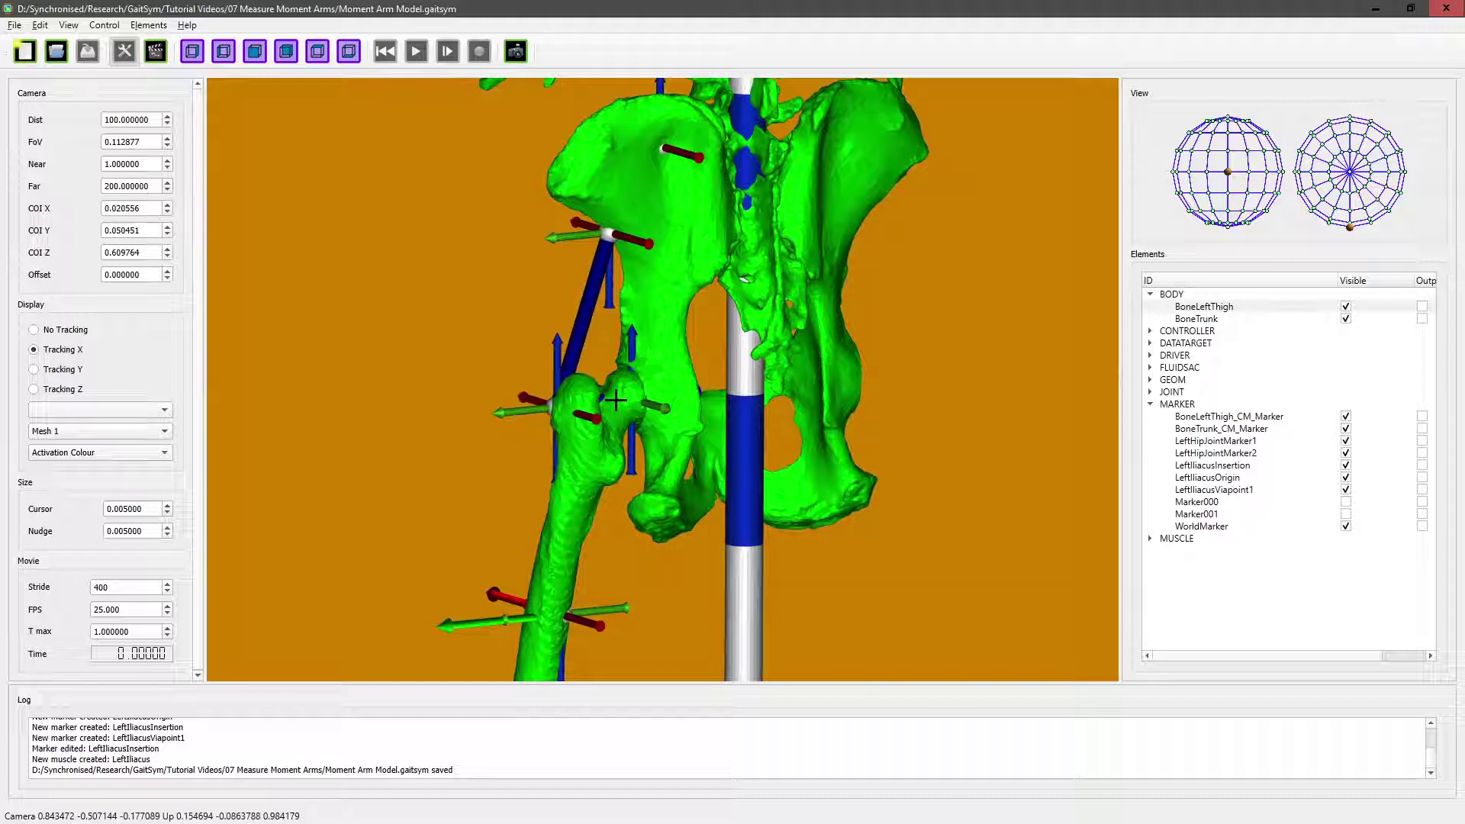
{"action": "left_click_drag", "start_coordinate": [580, 402], "coordinate": [532, 420]}
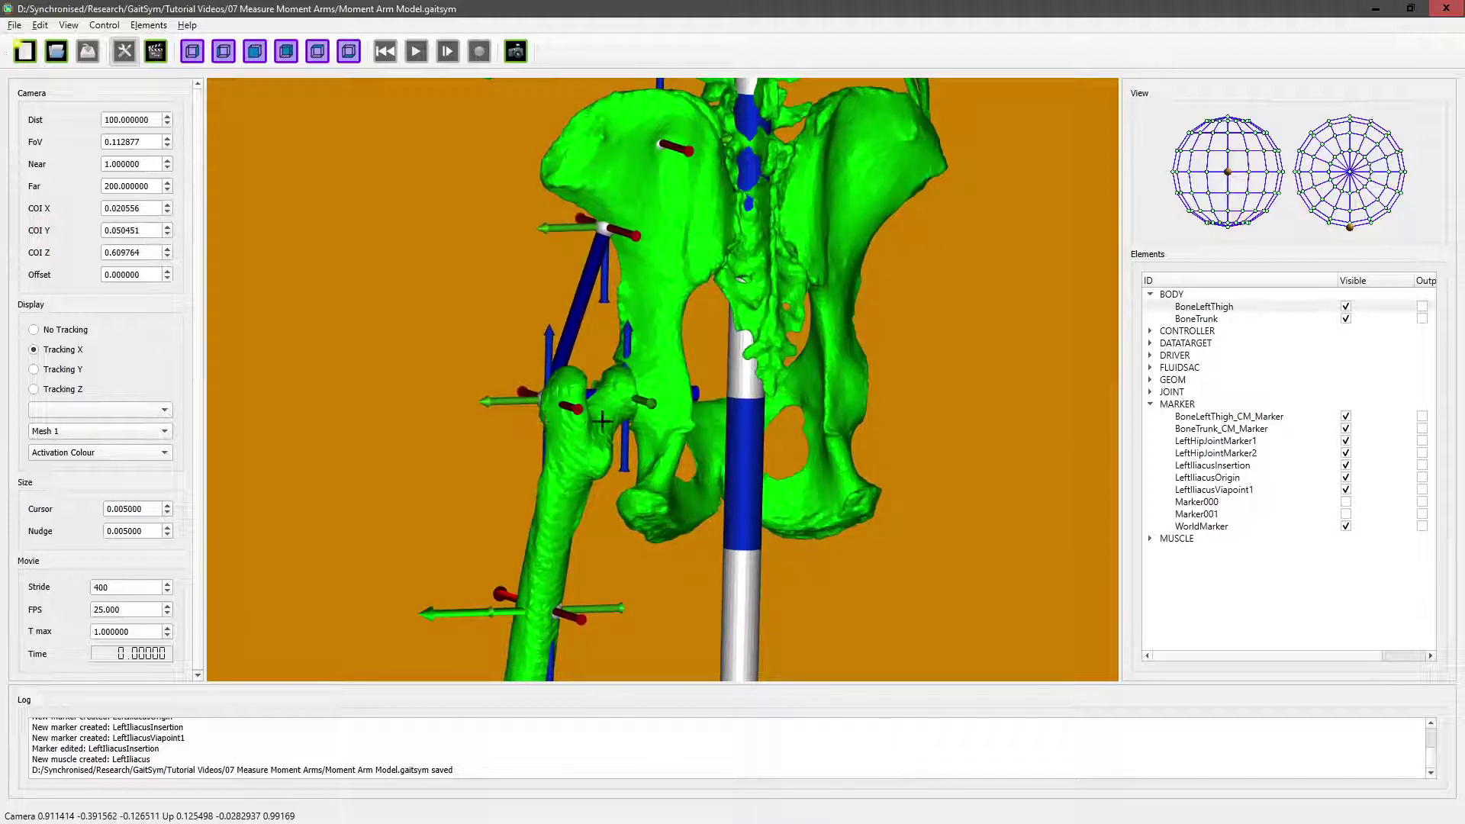
{"action": "left_click_drag", "start_coordinate": [603, 417], "coordinate": [657, 374]}
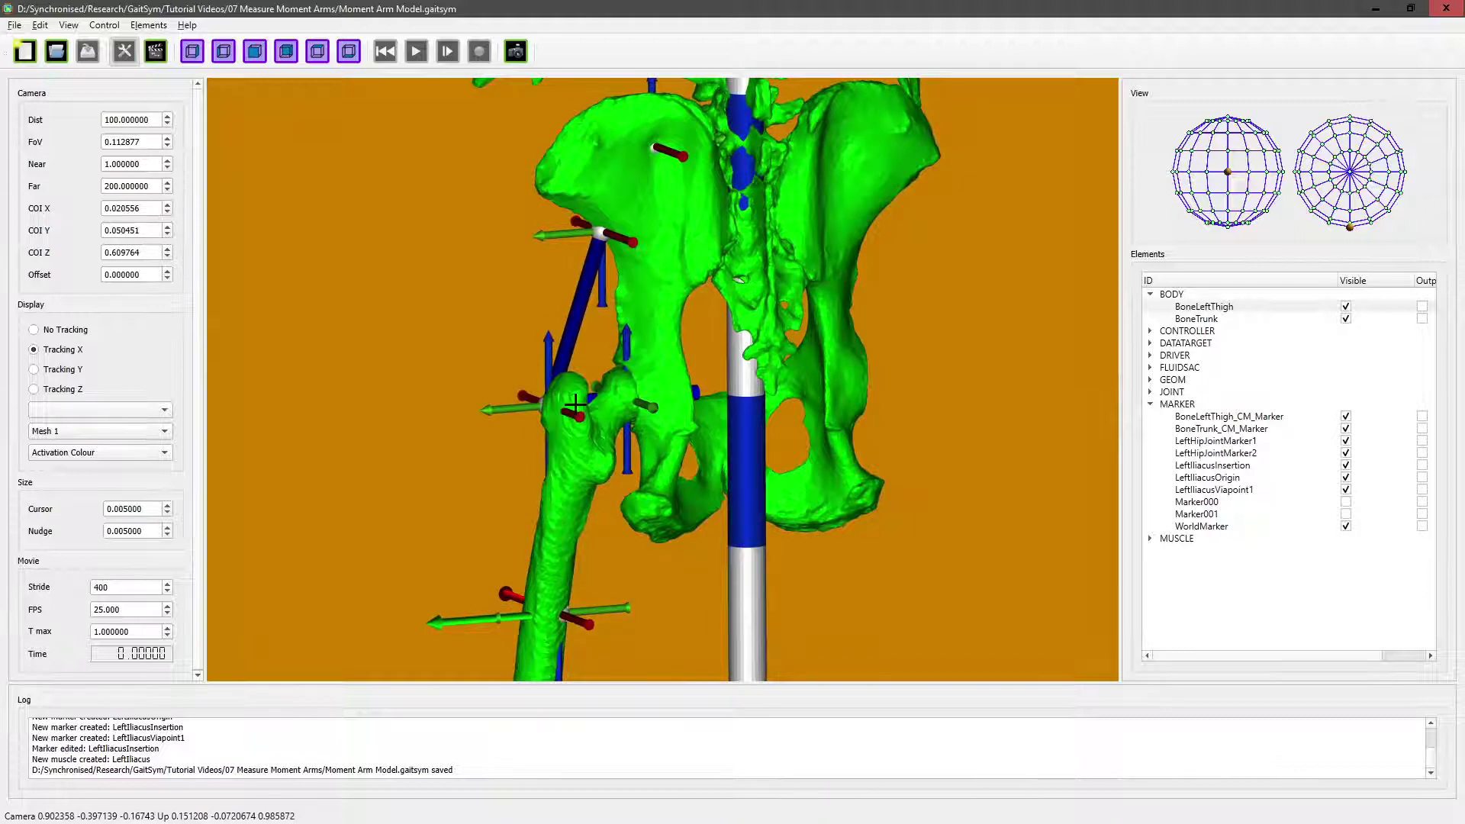
{"action": "left_click_drag", "start_coordinate": [574, 405], "coordinate": [650, 207]}
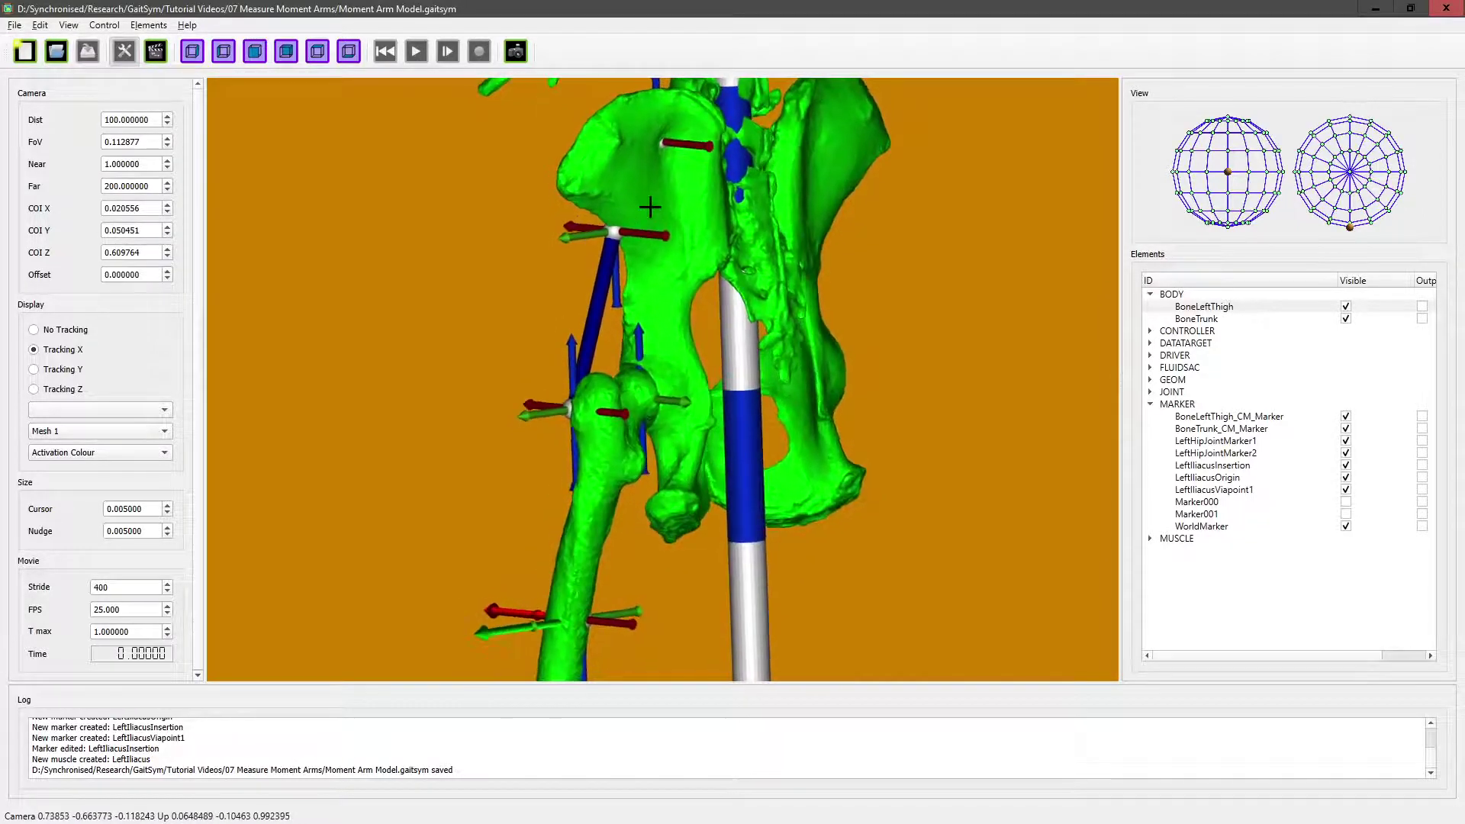
{"action": "left_click_drag", "start_coordinate": [627, 336], "coordinate": [578, 321]}
{"action": "left_click_drag", "start_coordinate": [687, 442], "coordinate": [685, 222]}
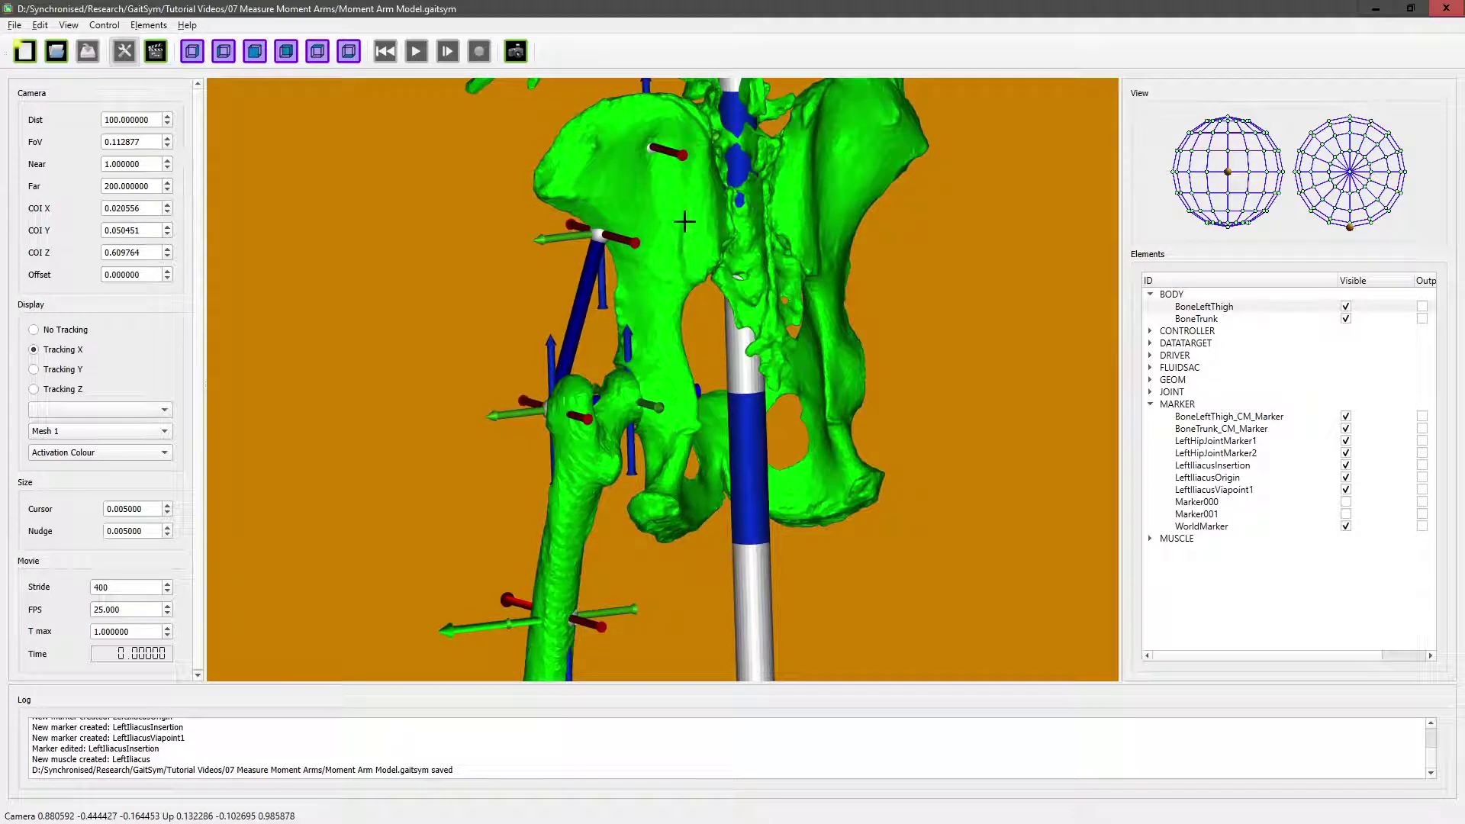
{"action": "right_click", "coordinate": [686, 193]}
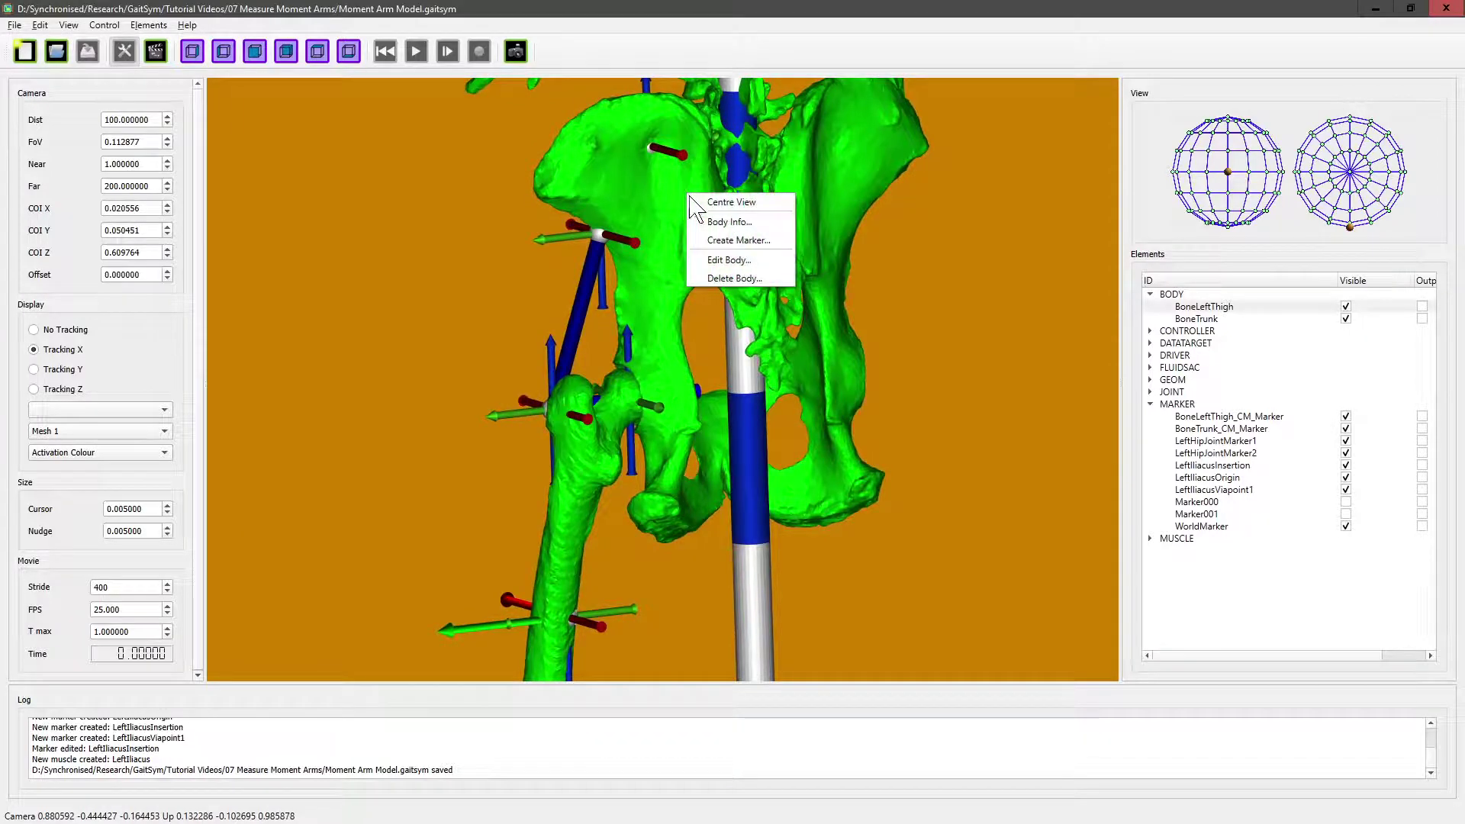
- Create a marker named LeftGluteusMaximusOrigin at the pelvis point, attached to BoneTrunk
{"action": "left_click", "coordinate": [713, 244]}
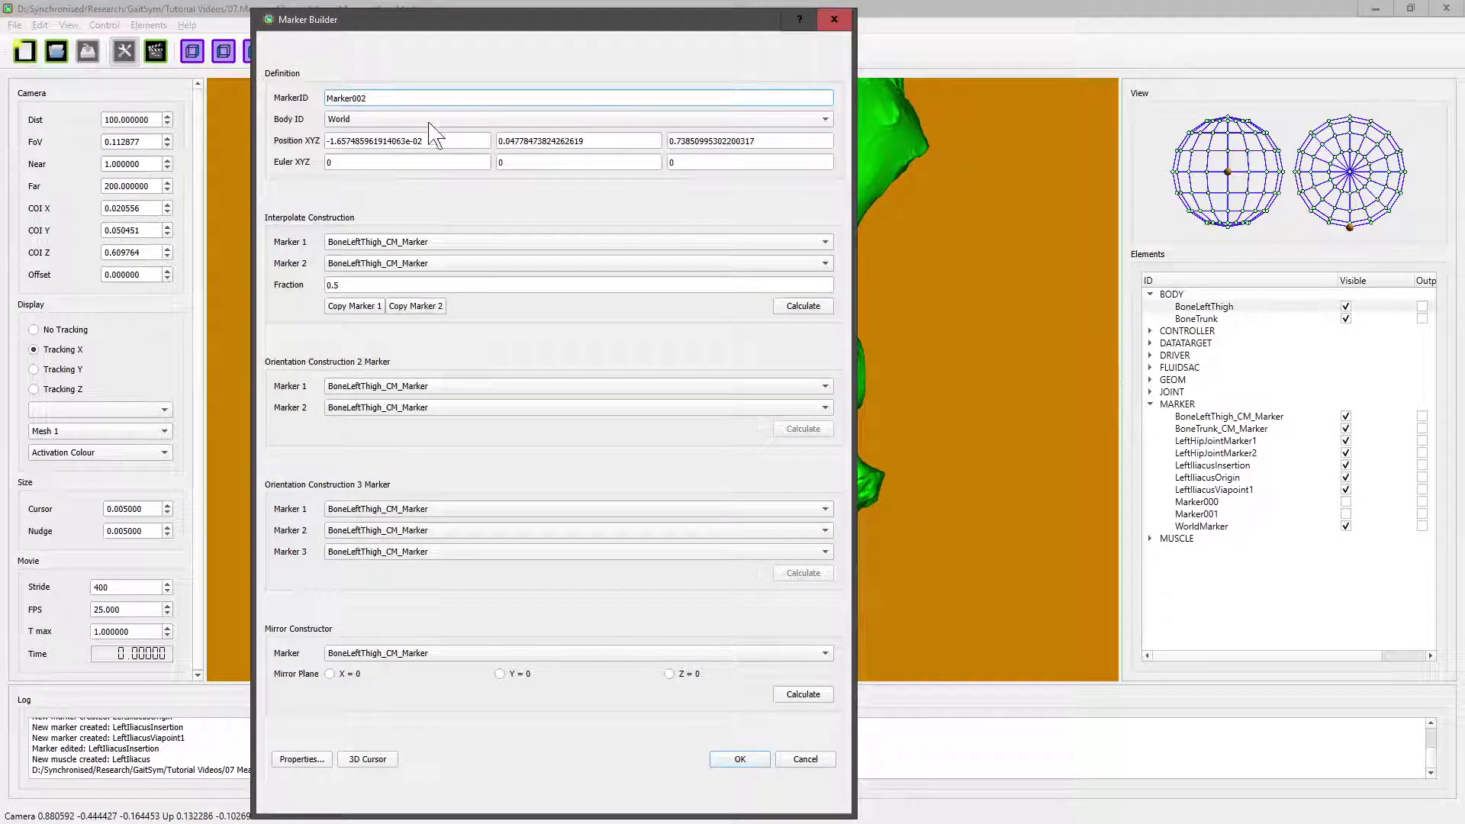
{"action": "key", "text": "ctrl+a"}
{"action": "type", "text": "LeftGlu"}
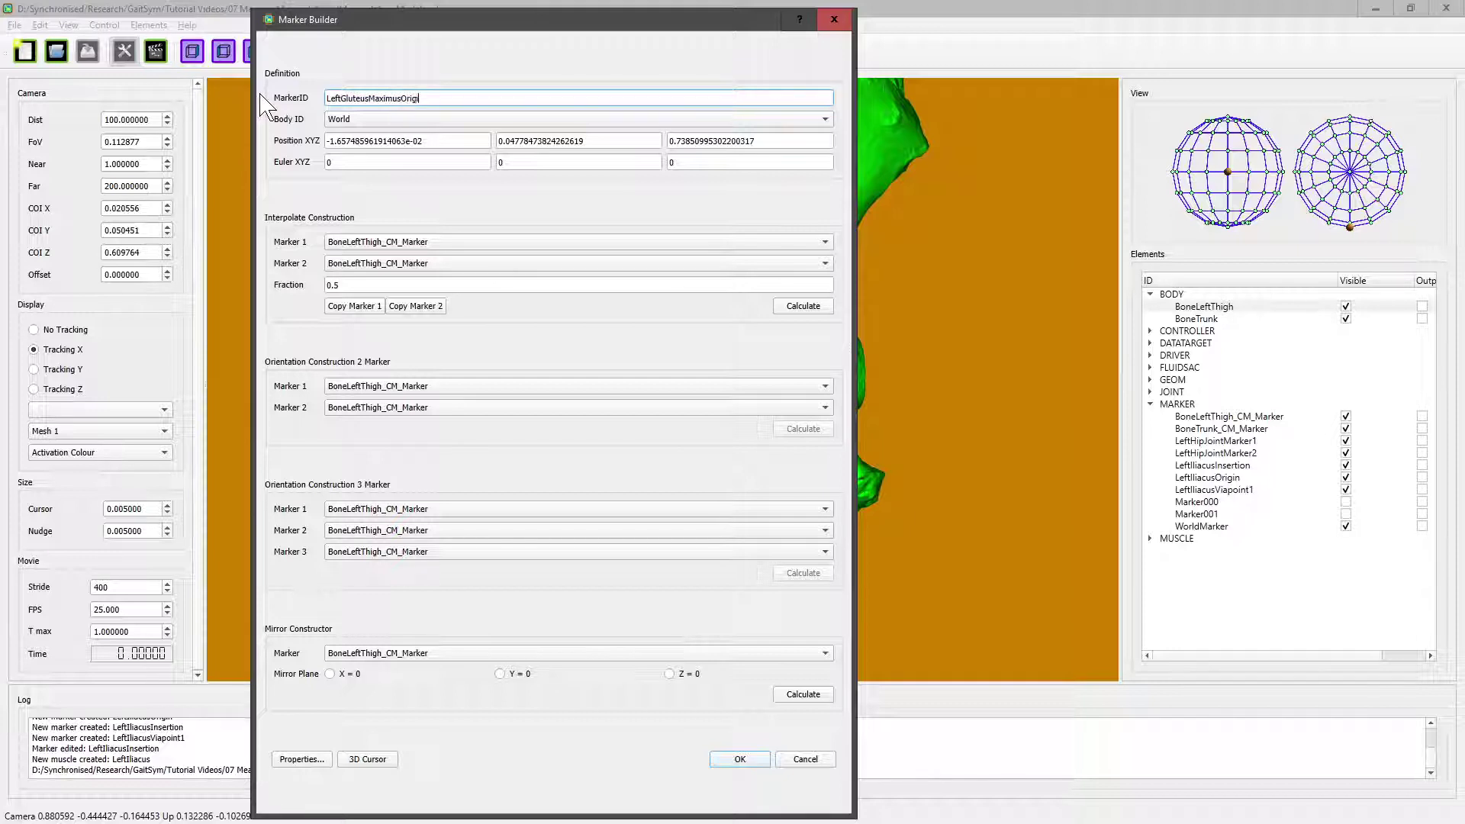
{"action": "left_click", "coordinate": [429, 120]}
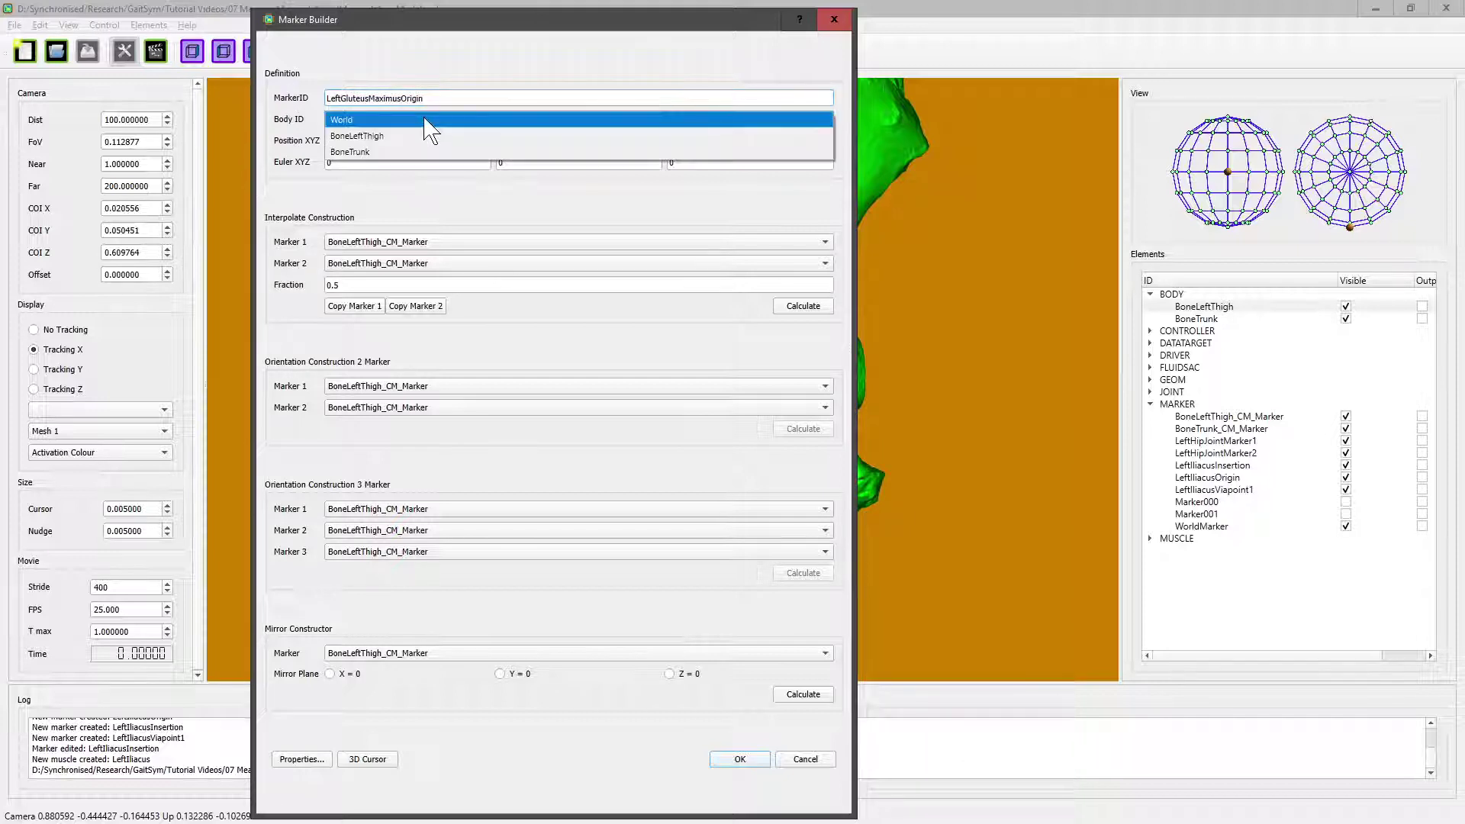
{"action": "left_click", "coordinate": [397, 151]}
{"action": "left_click", "coordinate": [752, 757]}
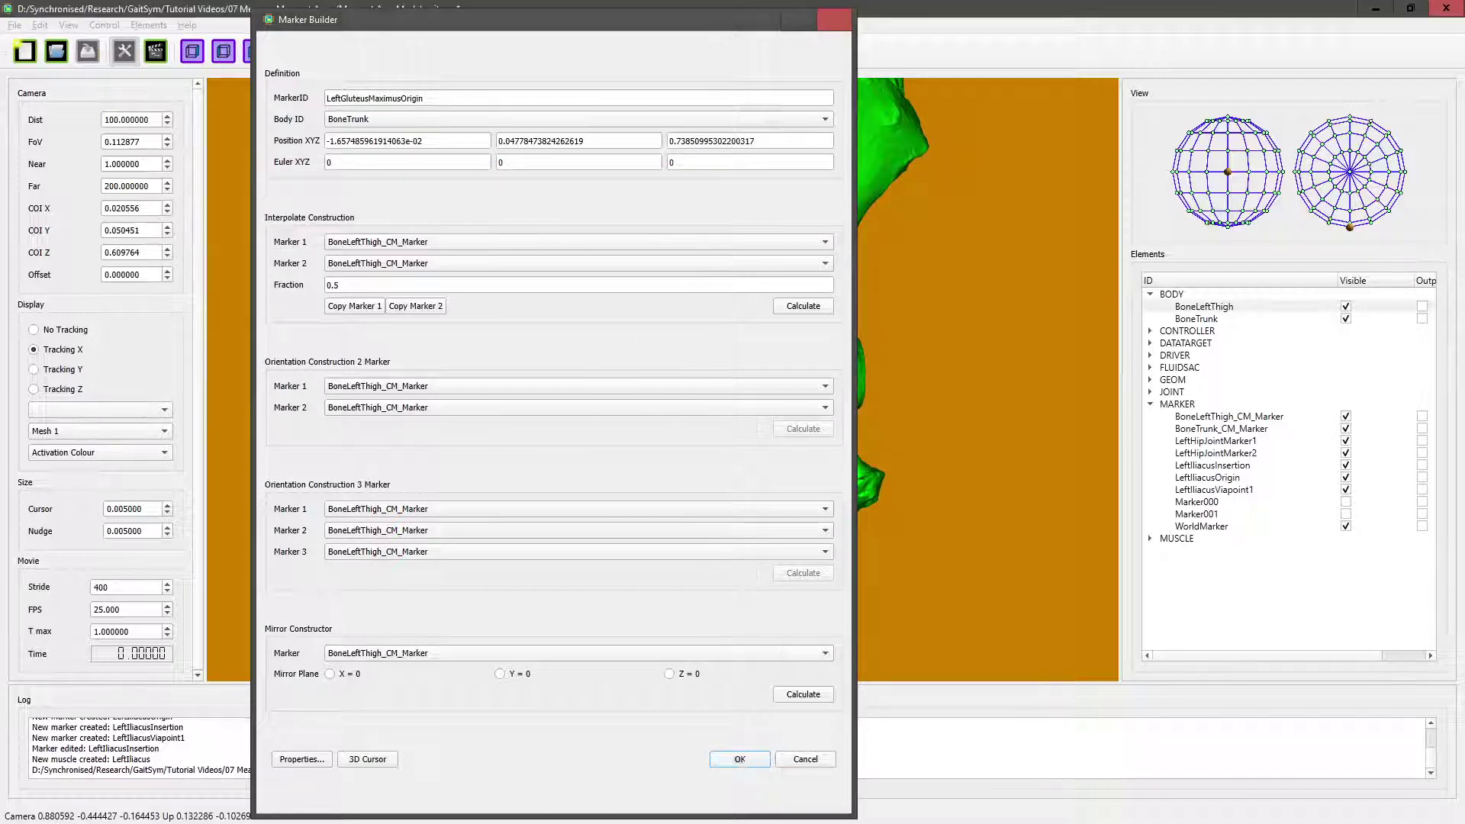
{"action": "left_click_drag", "start_coordinate": [593, 449], "coordinate": [568, 488]}
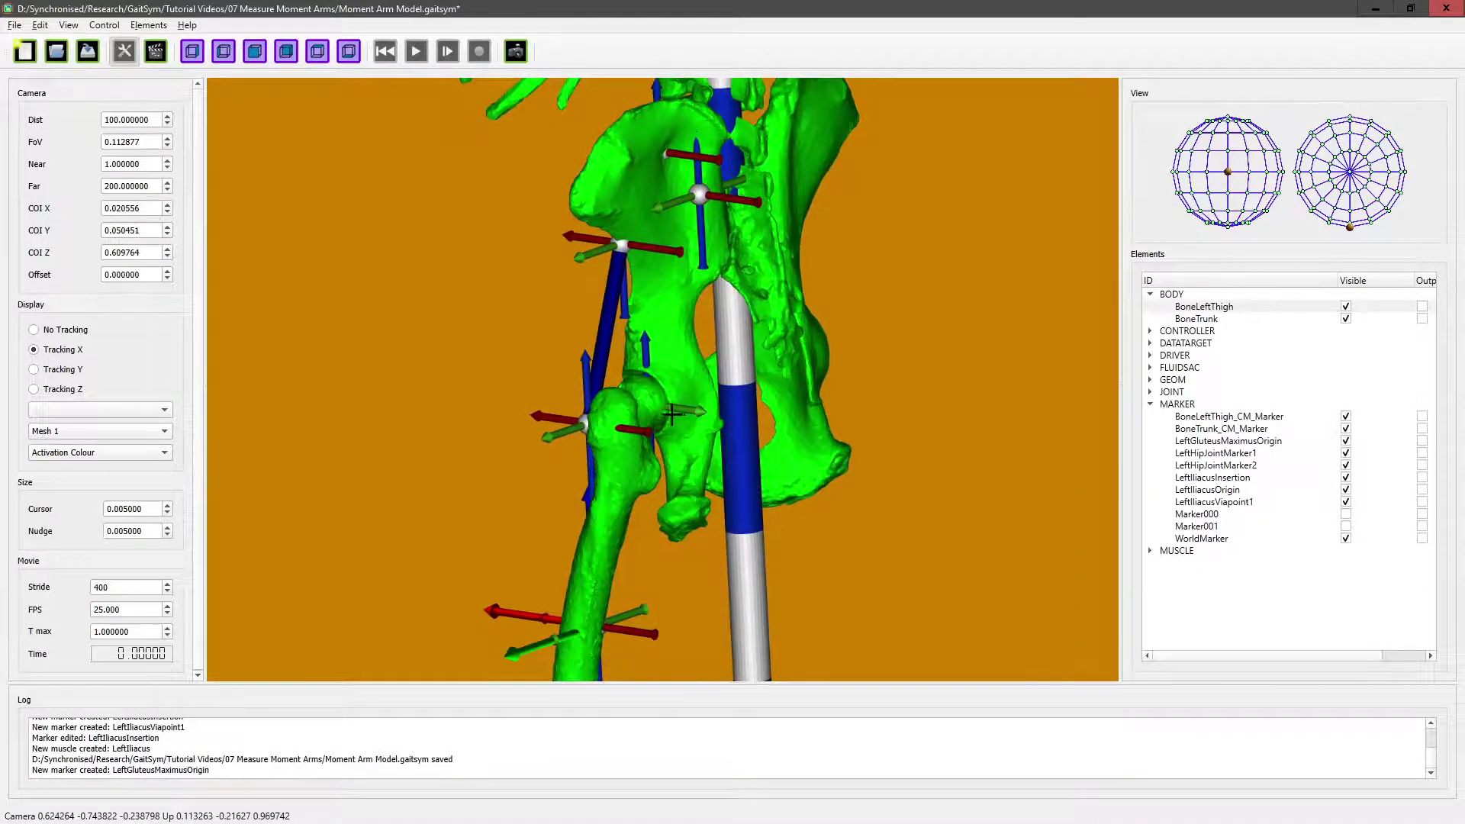
{"action": "left_click_drag", "start_coordinate": [671, 416], "coordinate": [640, 474]}
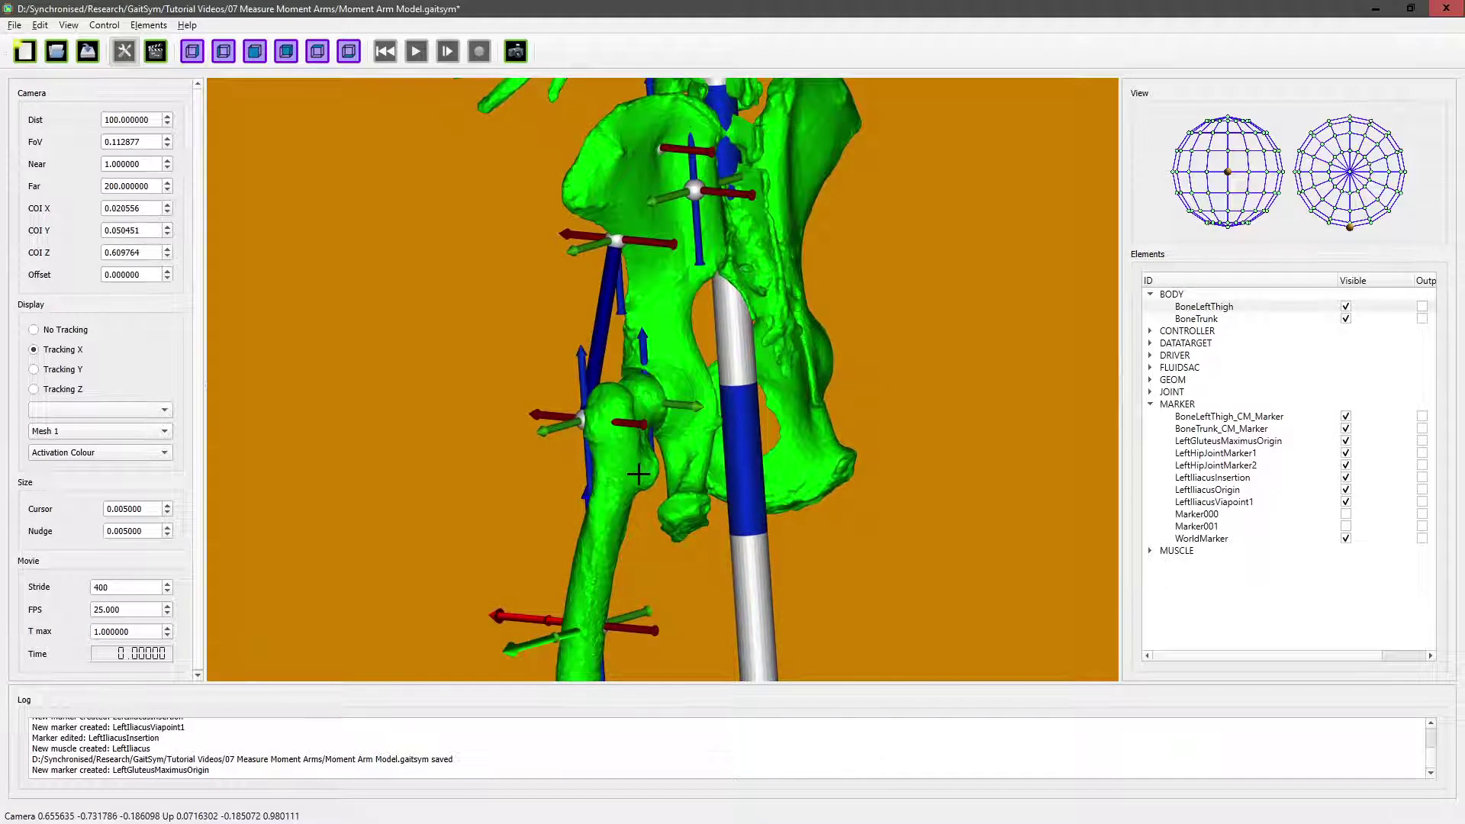
- Create a LeftGluteusMaximusInsertion marker at the femur point, attached to BoneLeftThigh
{"action": "right_click", "coordinate": [630, 467]}
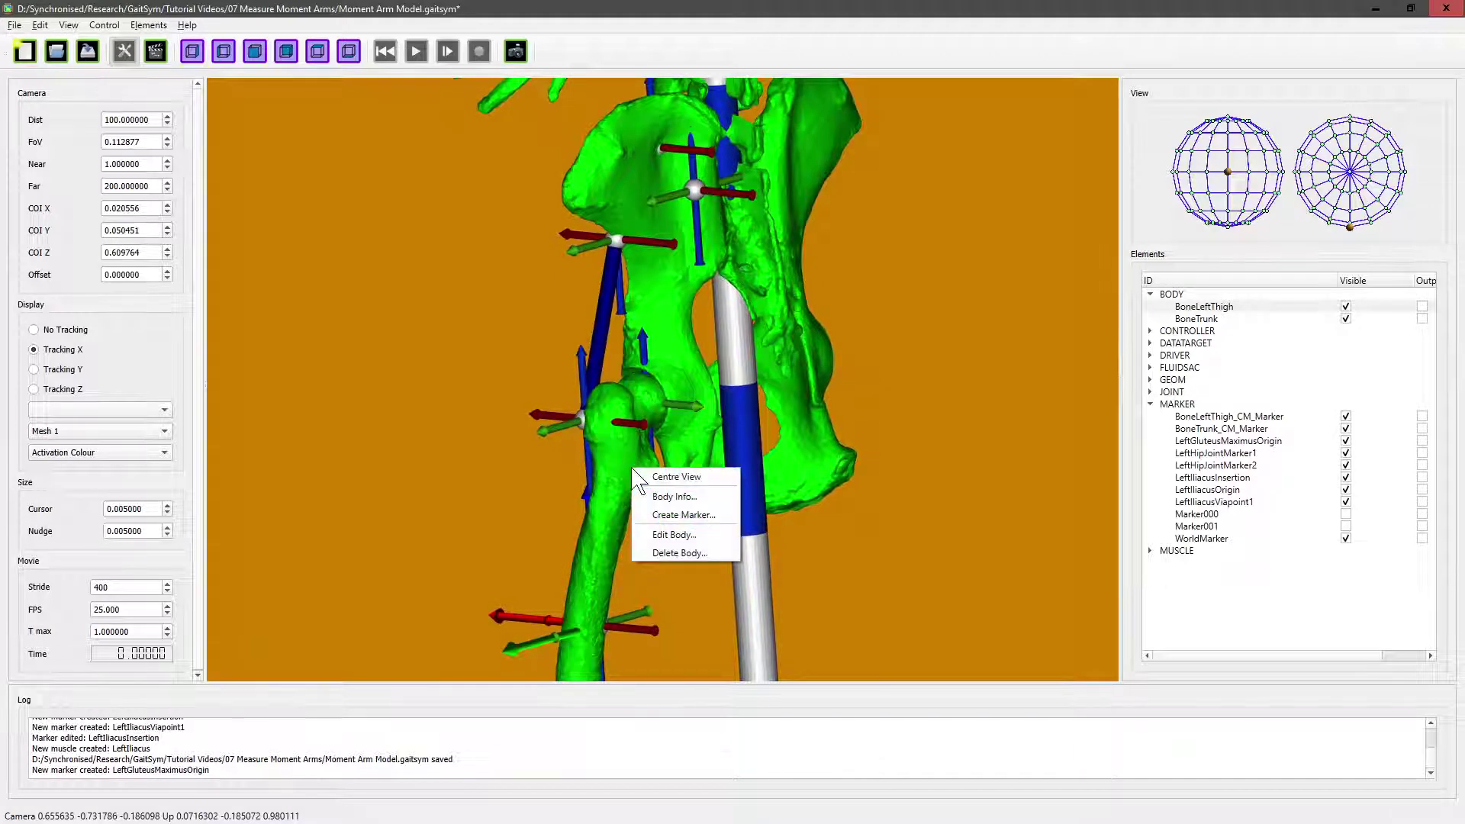
{"action": "left_click", "coordinate": [662, 517]}
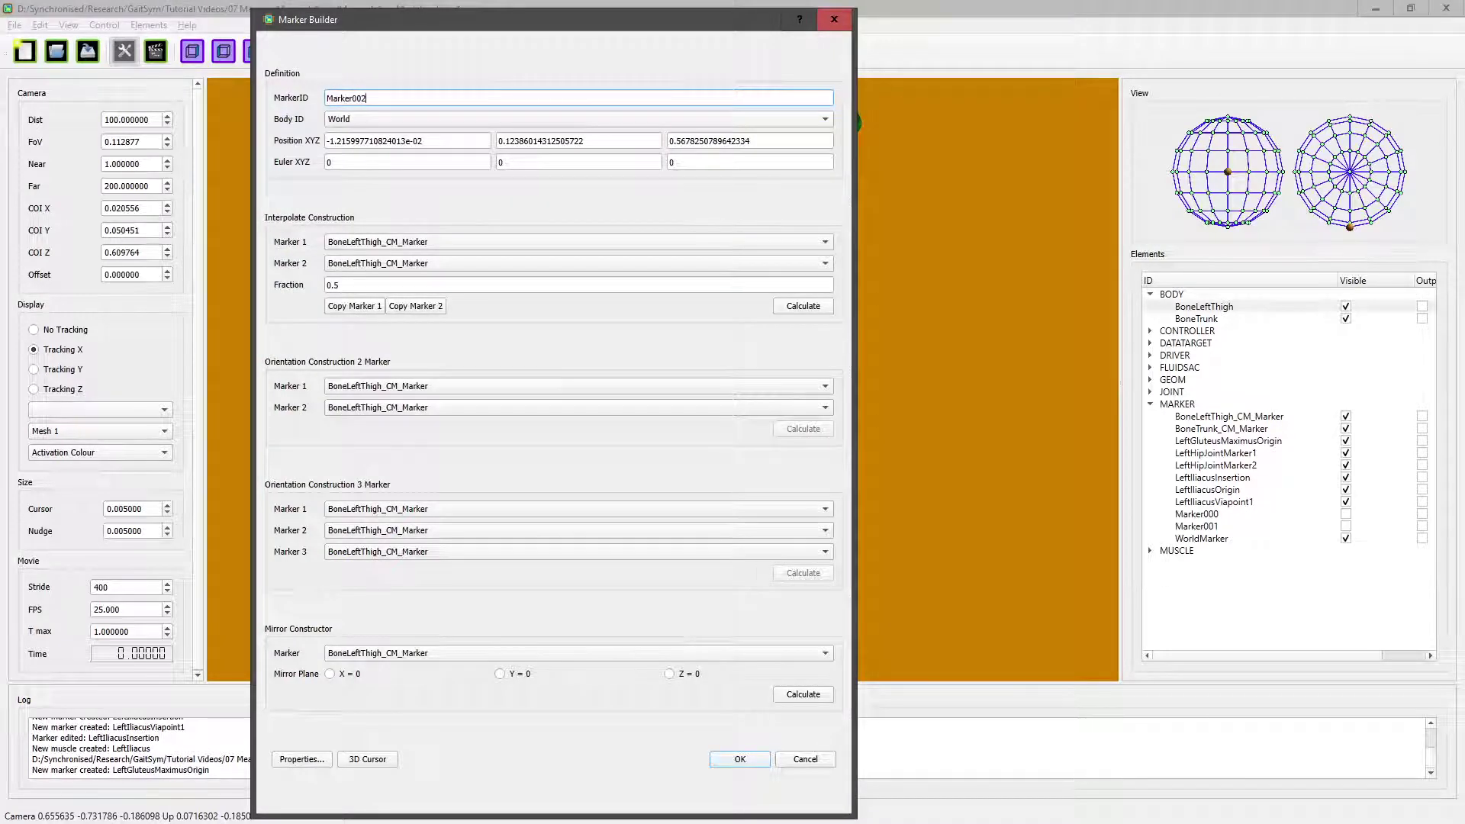
{"action": "key", "text": "ctrl+a"}
{"action": "type", "text": "G"}
{"action": "key", "text": "BackSpace"}
{"action": "left_click", "coordinate": [437, 118]}
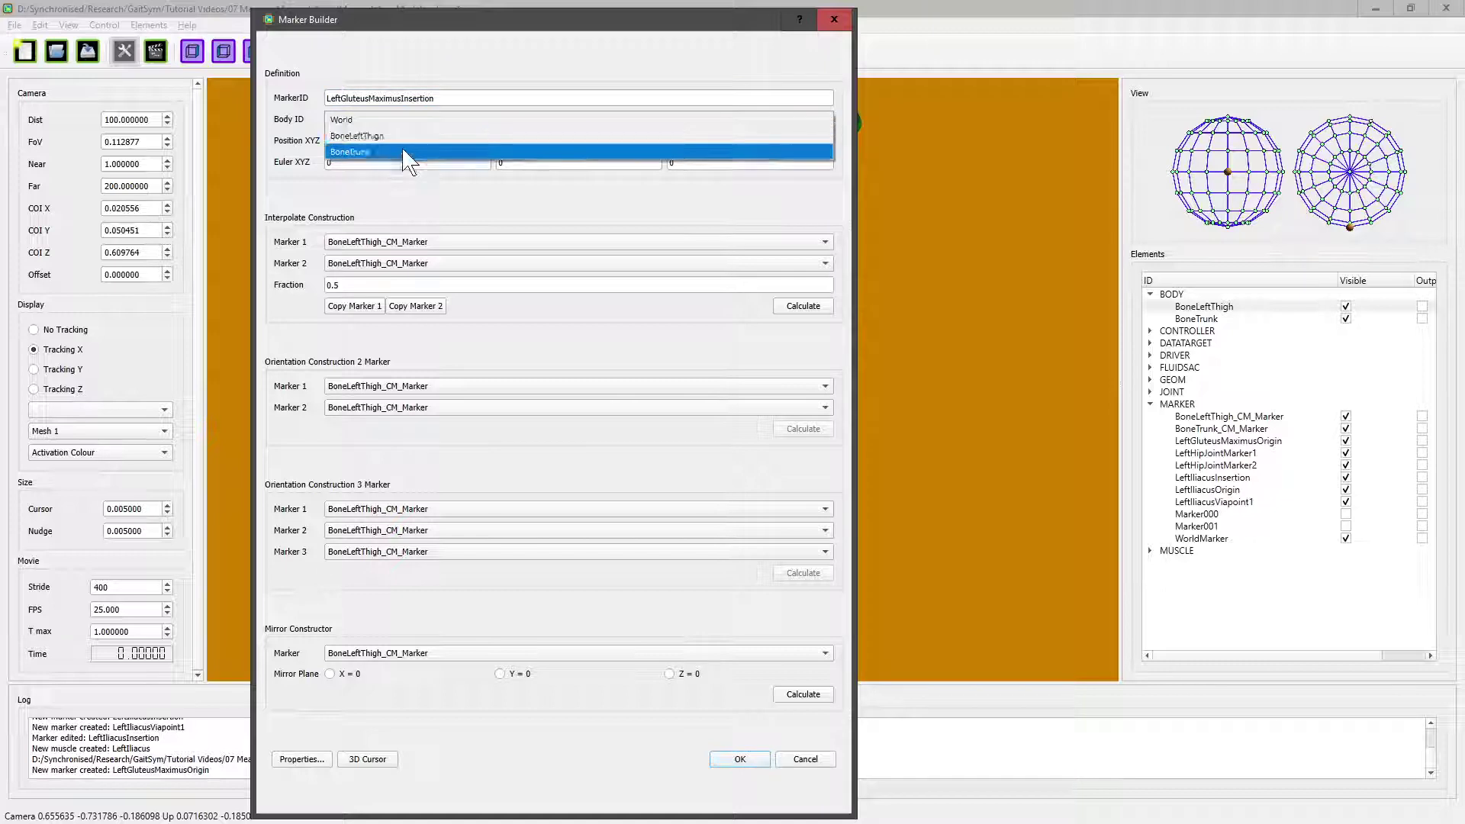
{"action": "left_click", "coordinate": [439, 130]}
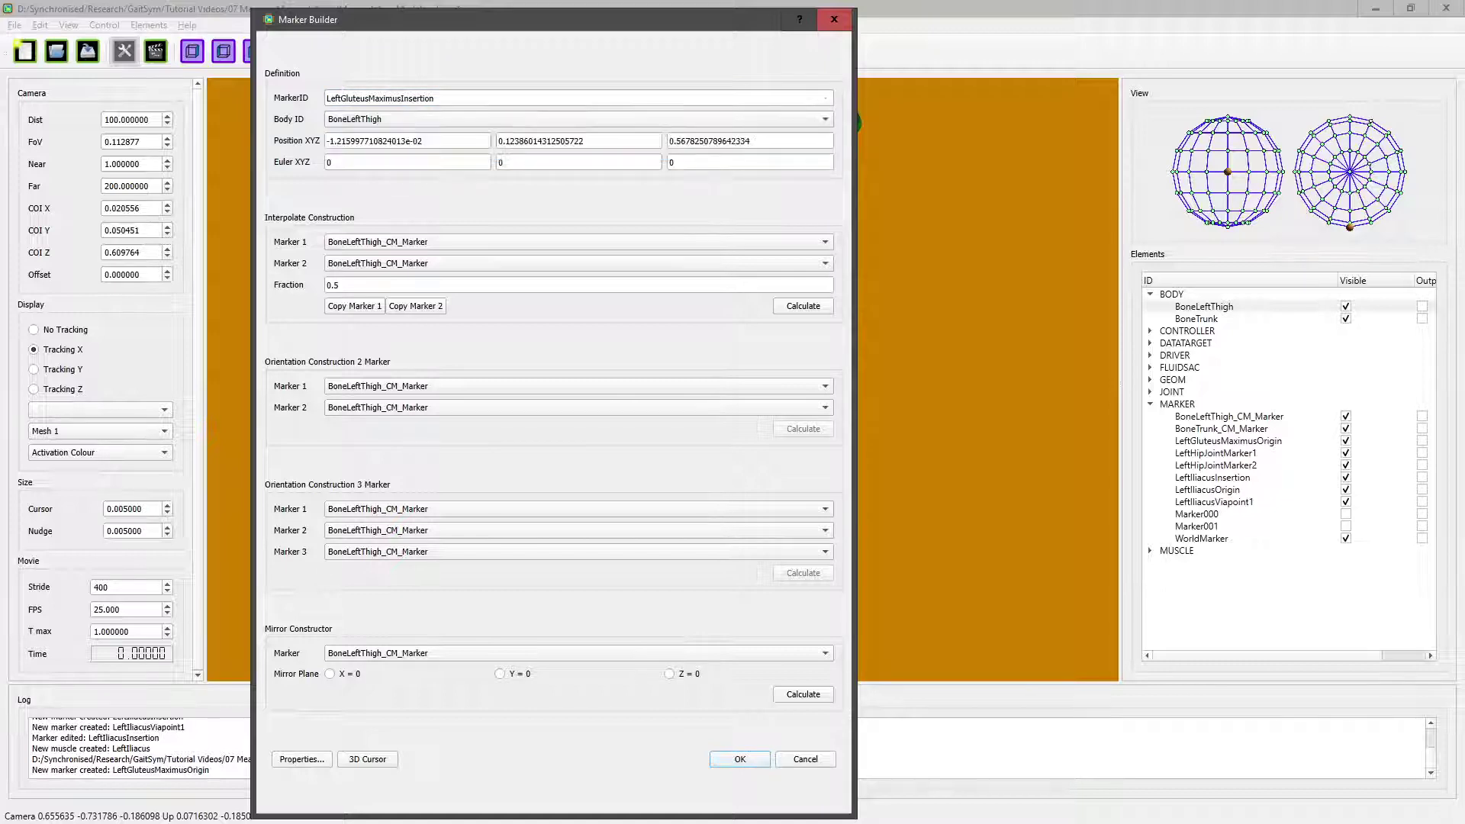
{"action": "left_click", "coordinate": [734, 759]}
{"action": "mouse_move", "coordinate": [577, 345]}
{"action": "left_mouse_down"}
{"action": "mouse_move", "coordinate": [763, 309]}
{"action": "mouse_move", "coordinate": [626, 372]}
{"action": "left_mouse_up"}
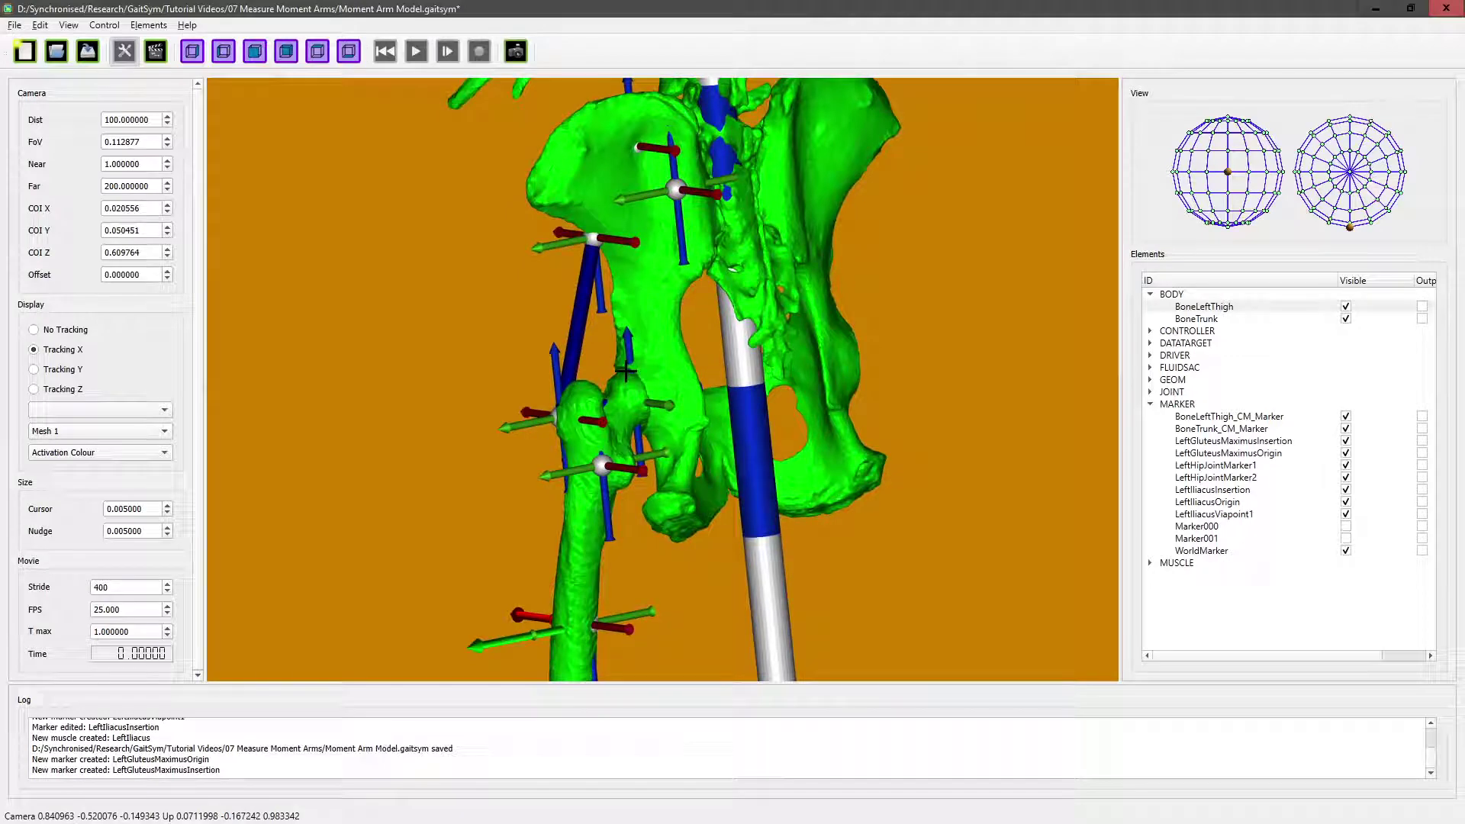
{"action": "left_click_drag", "start_coordinate": [626, 372], "coordinate": [496, 417]}
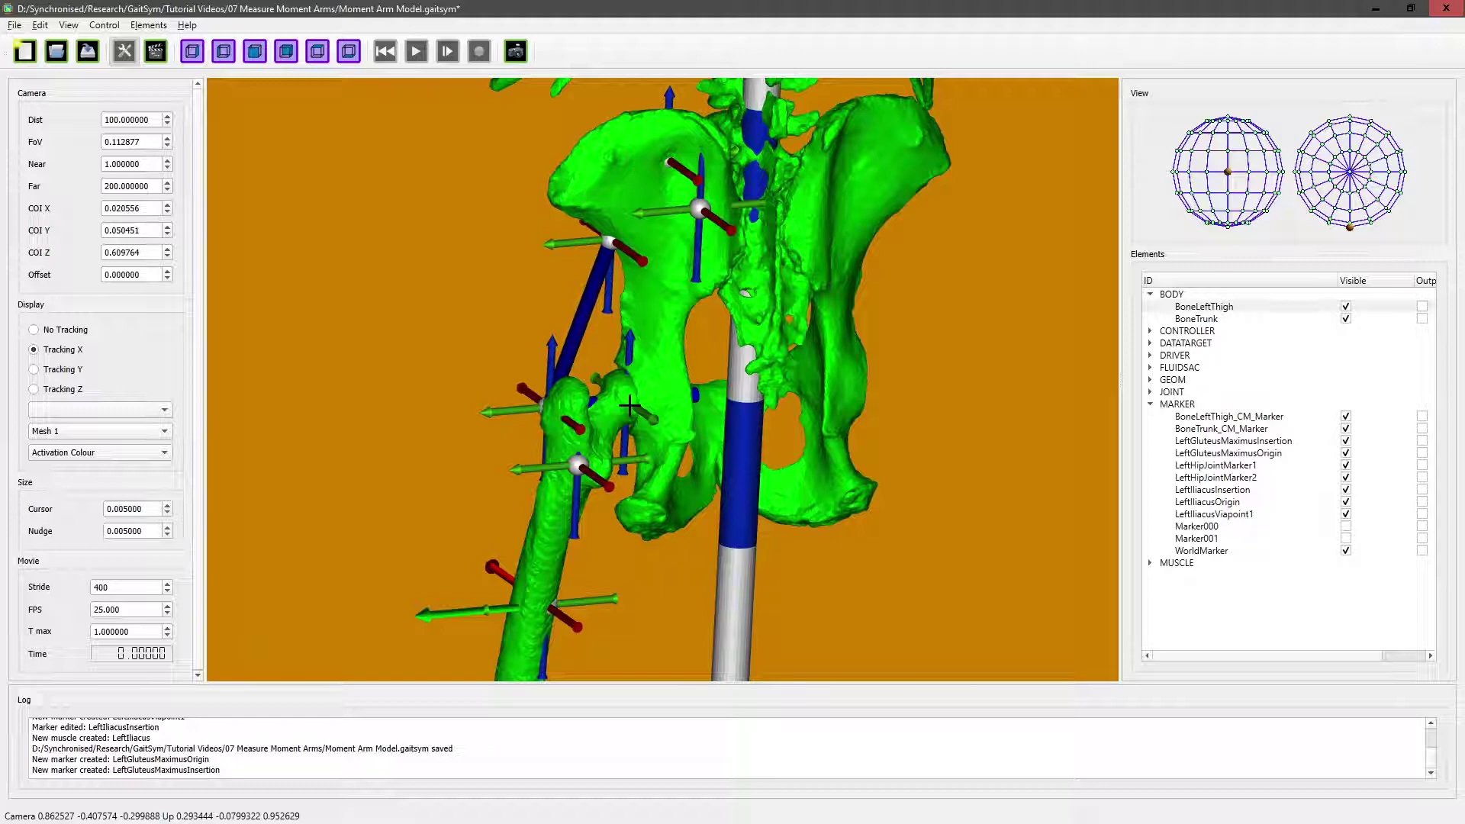
{"action": "mouse_move", "coordinate": [629, 406]}
{"action": "left_mouse_down"}
{"action": "mouse_move", "coordinate": [647, 404]}
{"action": "mouse_move", "coordinate": [607, 405]}
{"action": "left_mouse_up"}
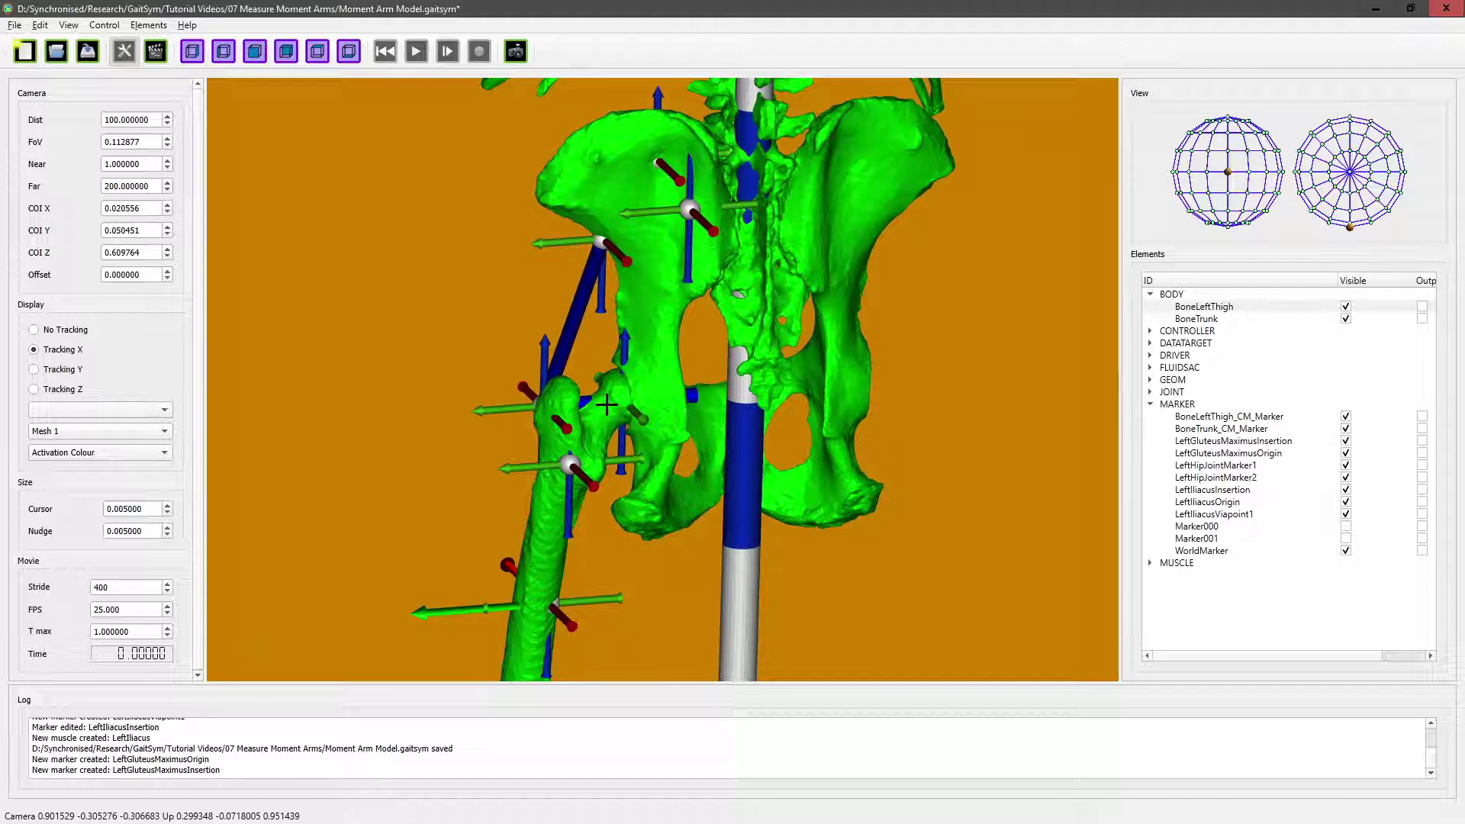
{"action": "left_click_drag", "start_coordinate": [607, 405], "coordinate": [579, 376]}
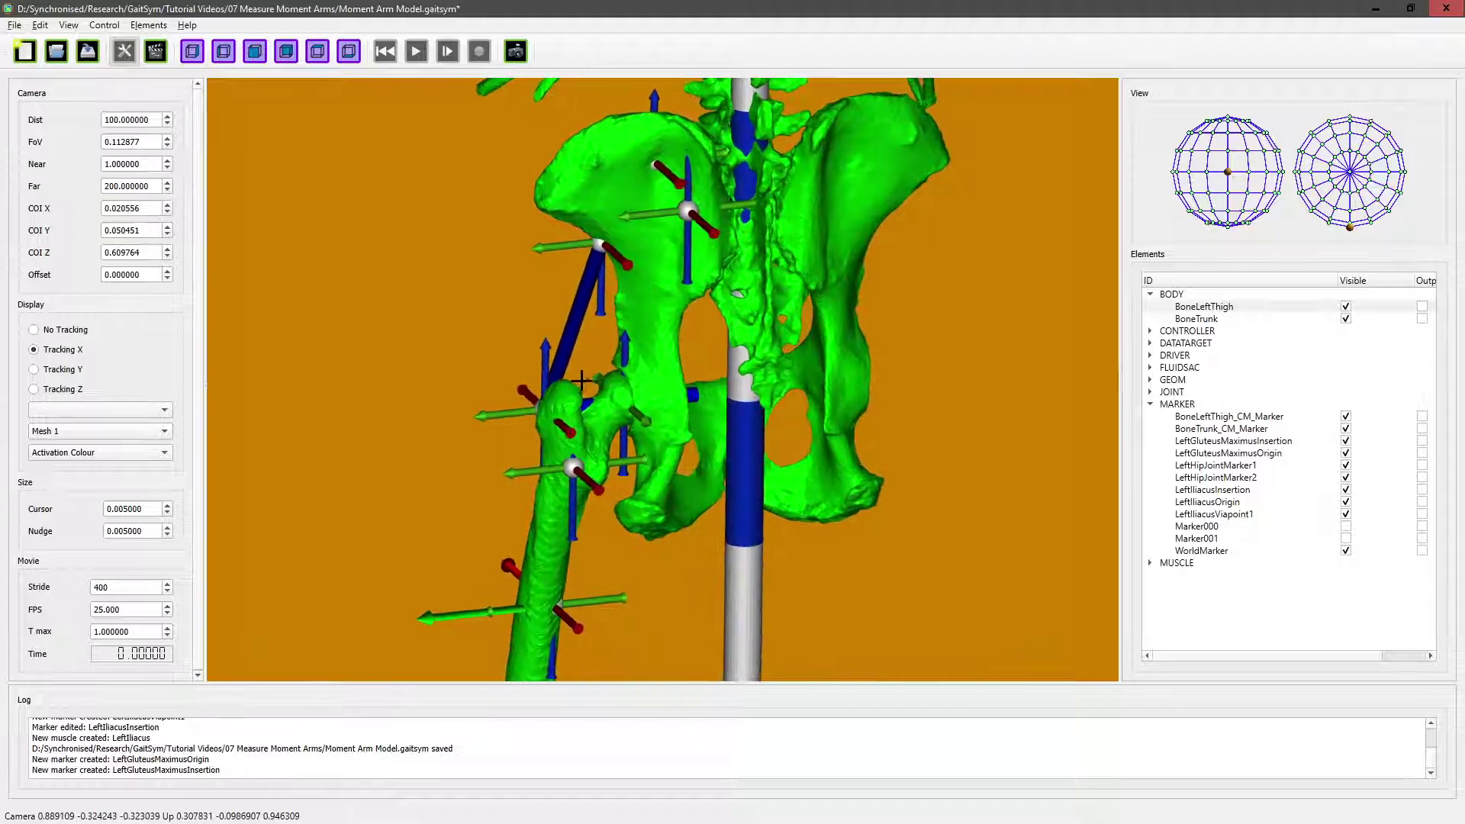
{"action": "left_click", "coordinate": [148, 24]}
- Create LeftGluteusMaximusCylinderMarker on BoneLeftThigh, positioned at LeftHipJointMarker1
{"action": "left_click", "coordinate": [161, 69]}
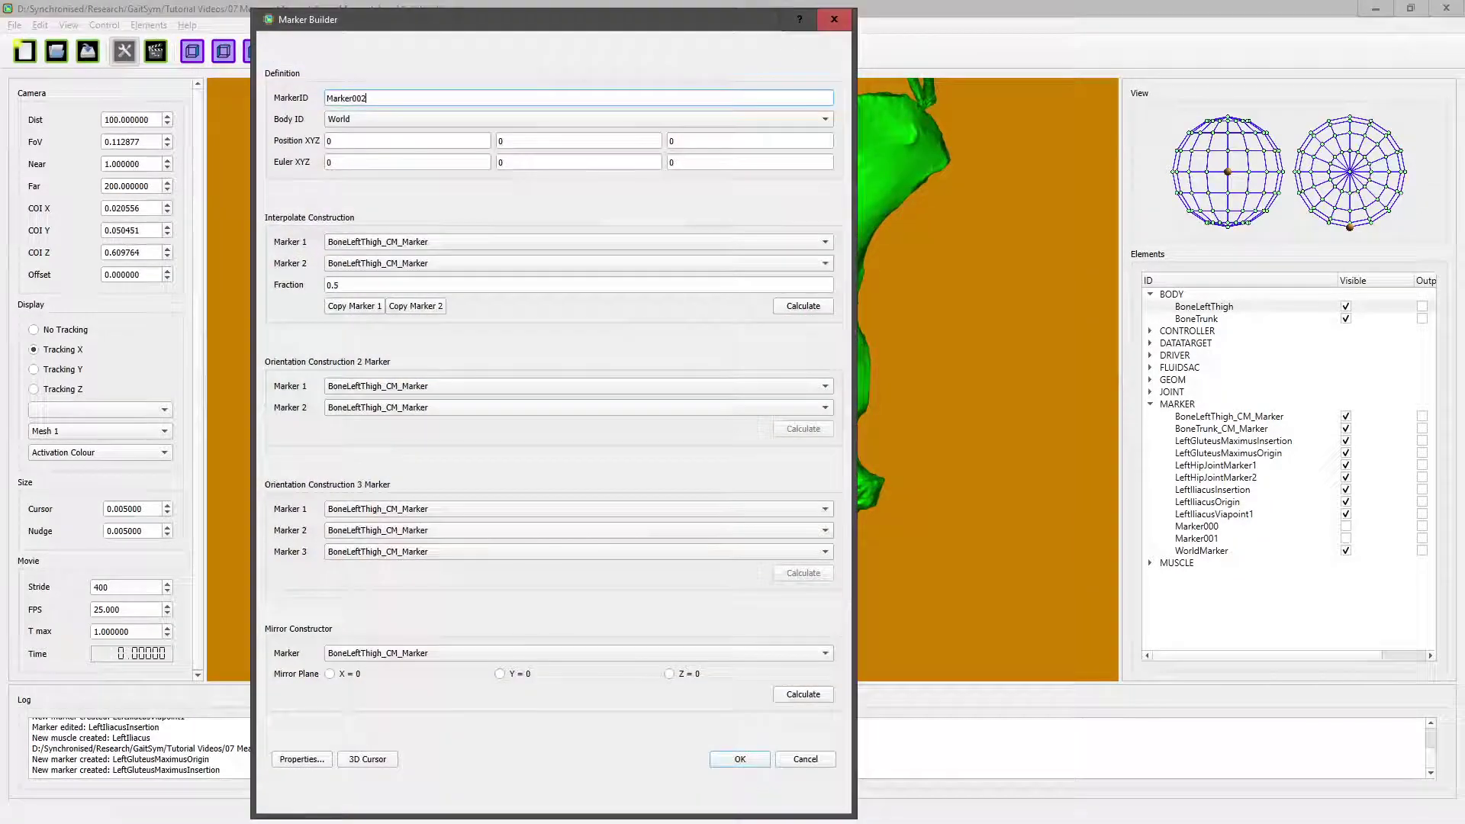
{"action": "key", "text": "ctrl+a"}
{"action": "type", "text": "L"}
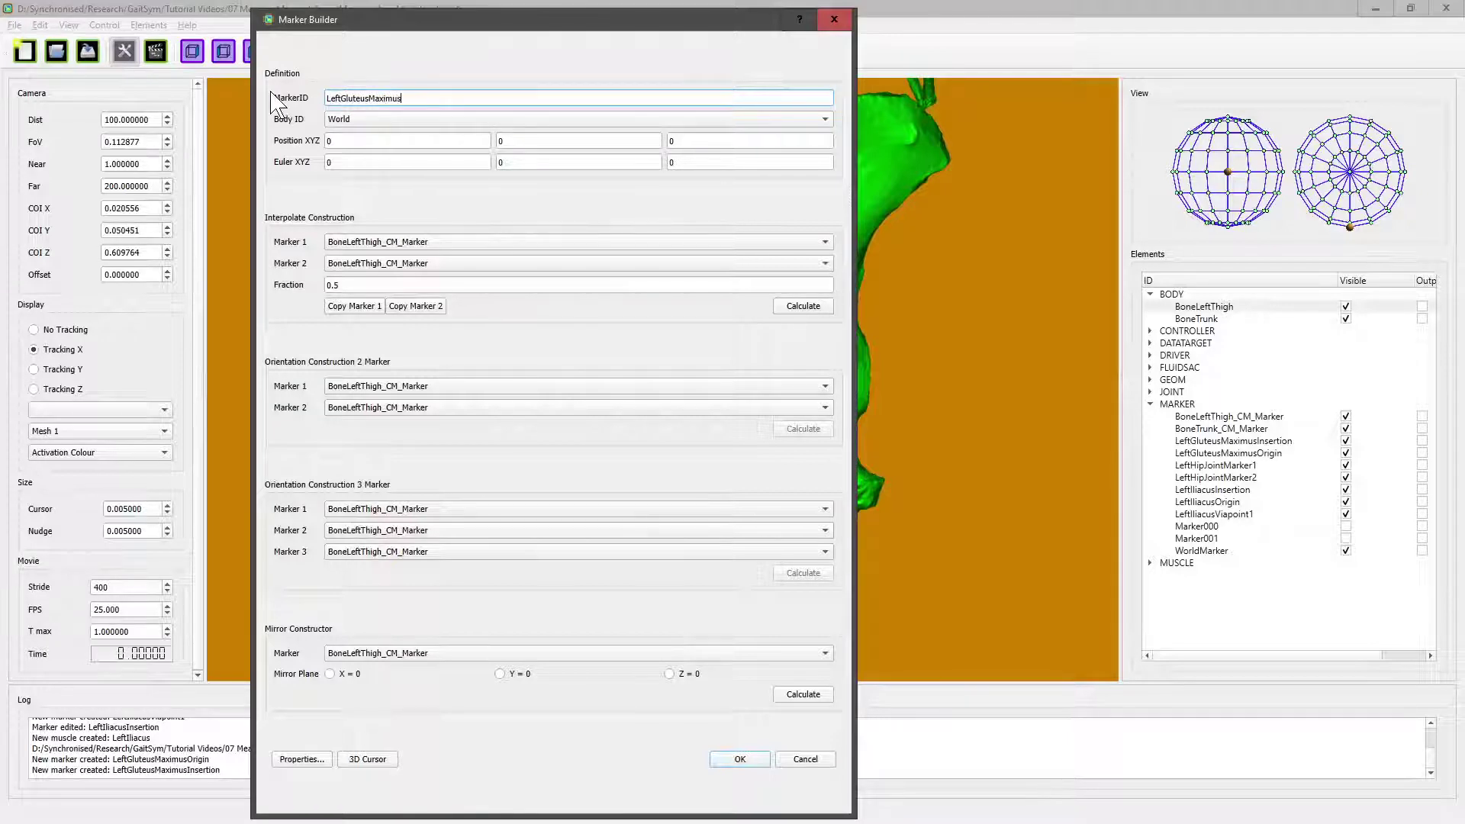
{"action": "type", "text": "in"}
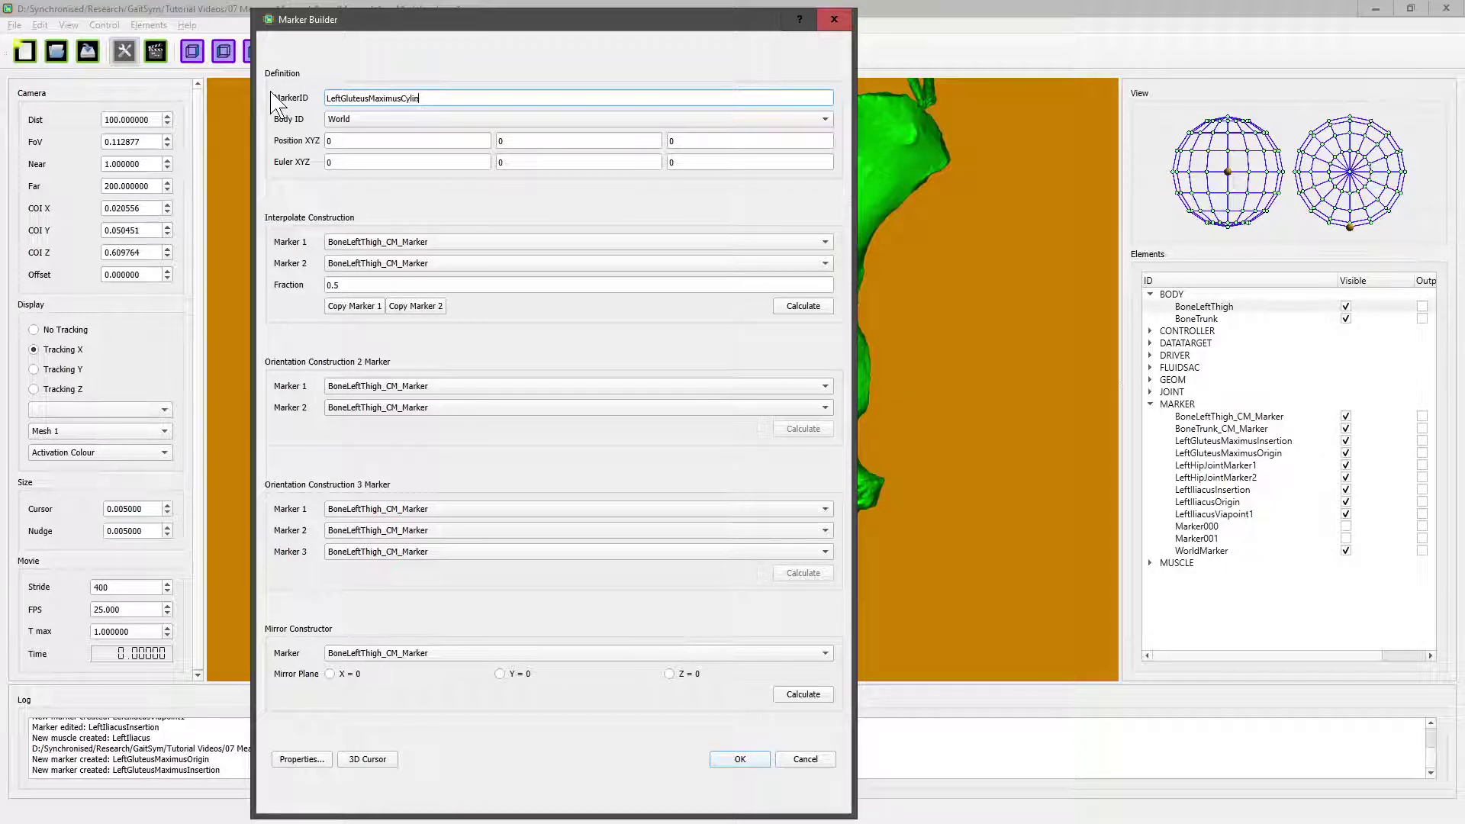
{"action": "type", "text": "derMarker"}
{"action": "left_click", "coordinate": [426, 118]}
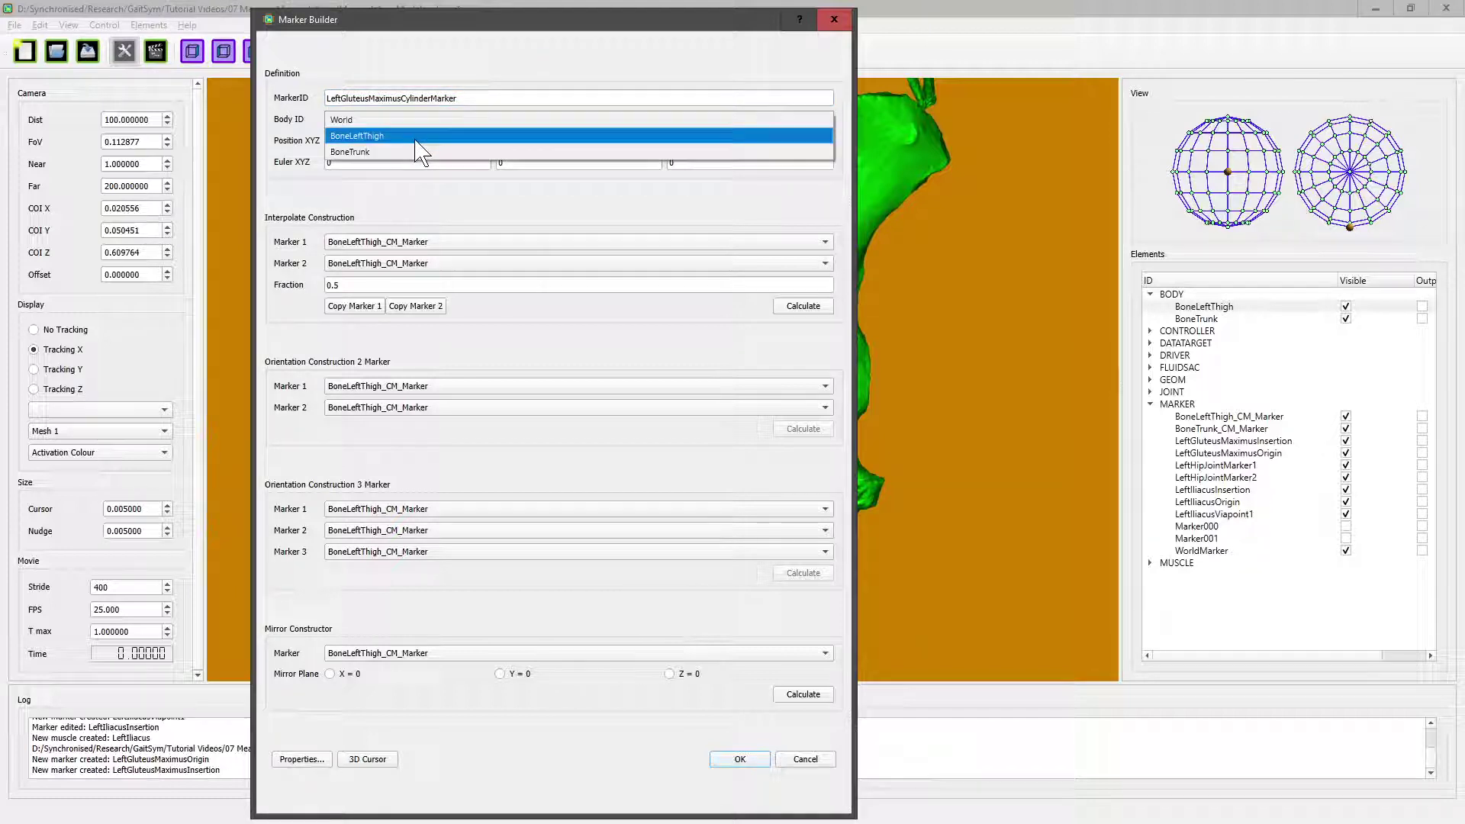
{"action": "left_click", "coordinate": [422, 137]}
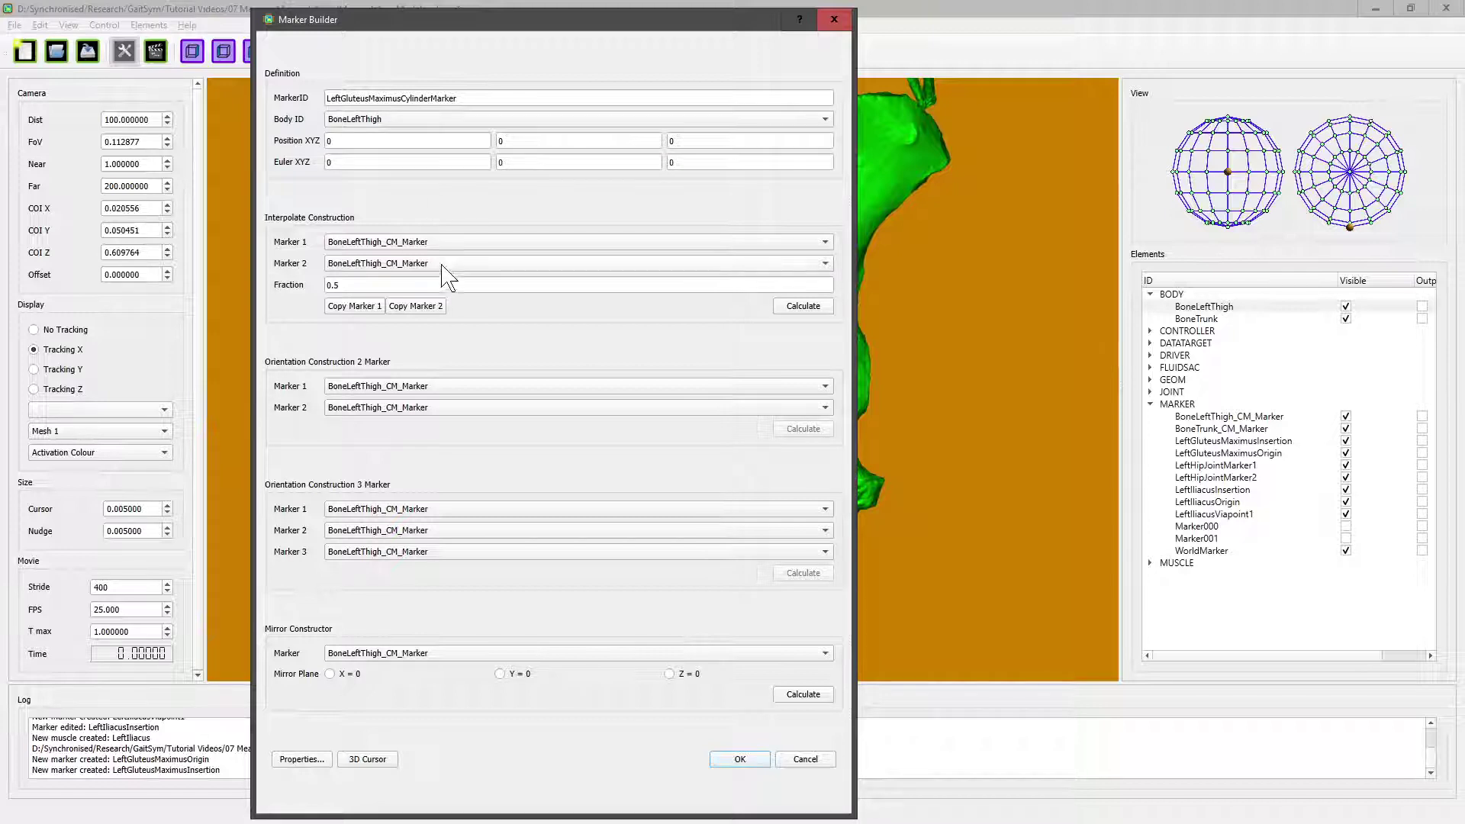
{"action": "left_click", "coordinate": [391, 242]}
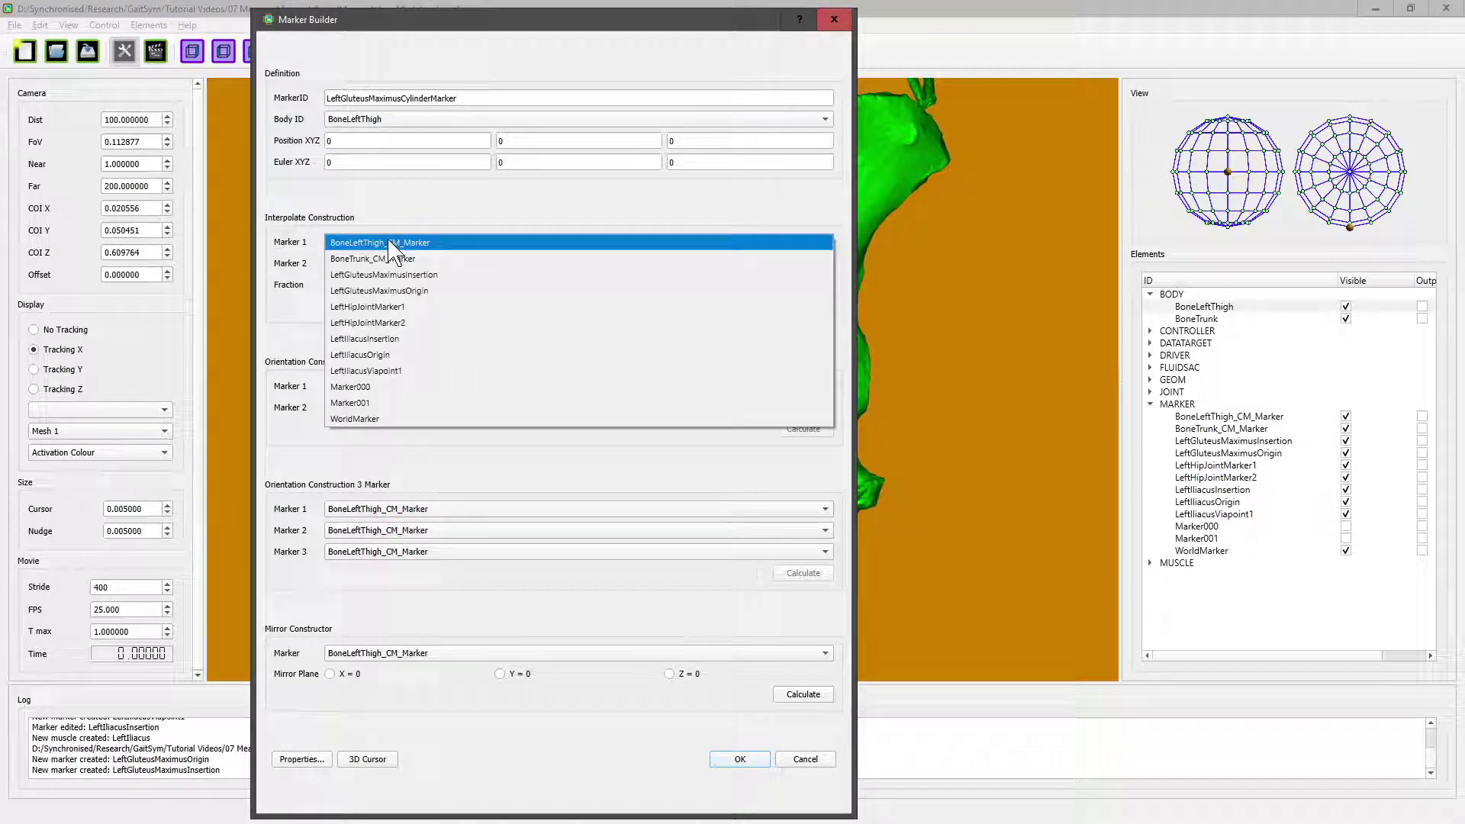
{"action": "left_click", "coordinate": [390, 309]}
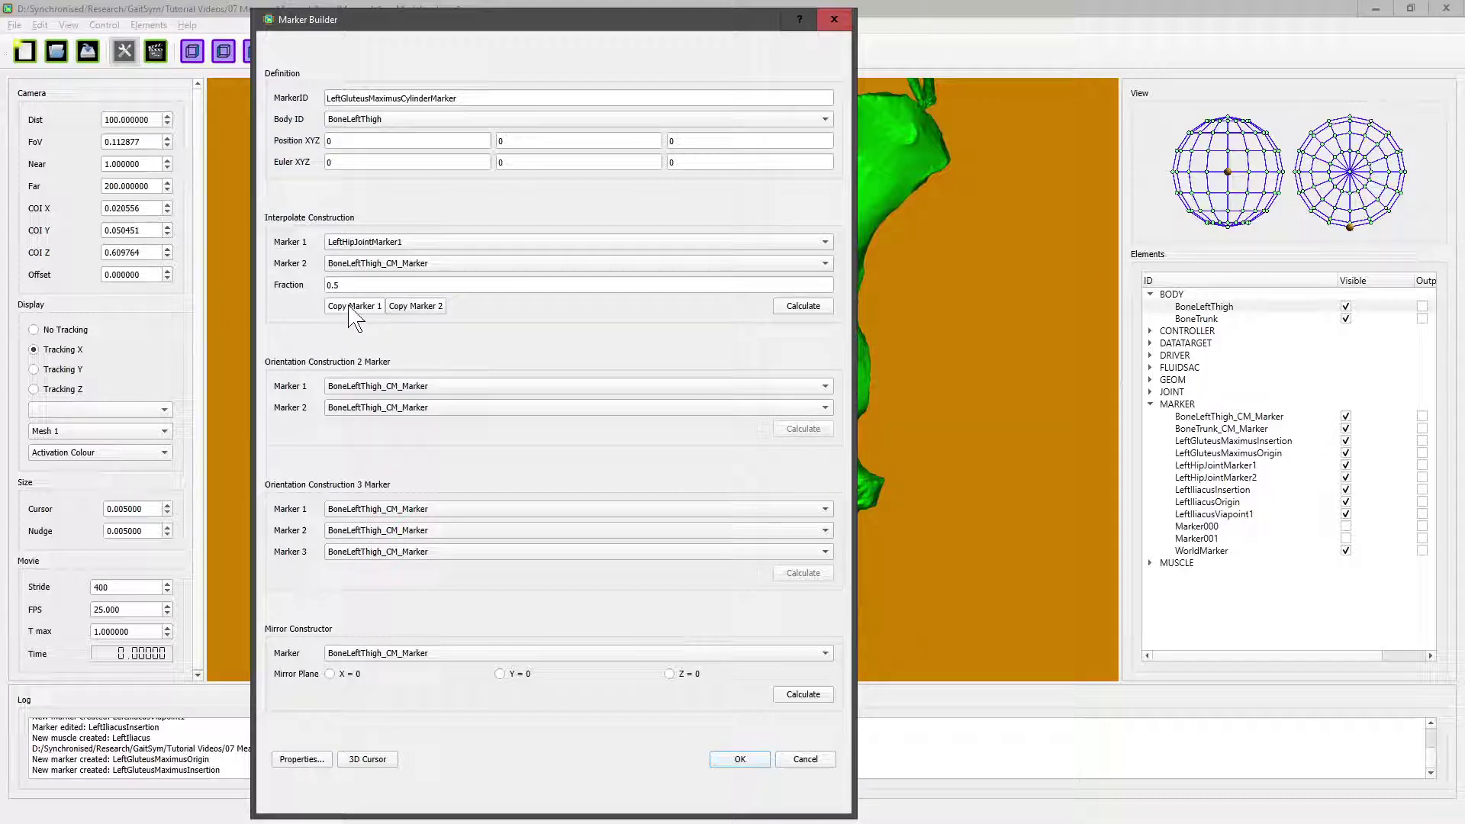
{"action": "left_click", "coordinate": [350, 307]}
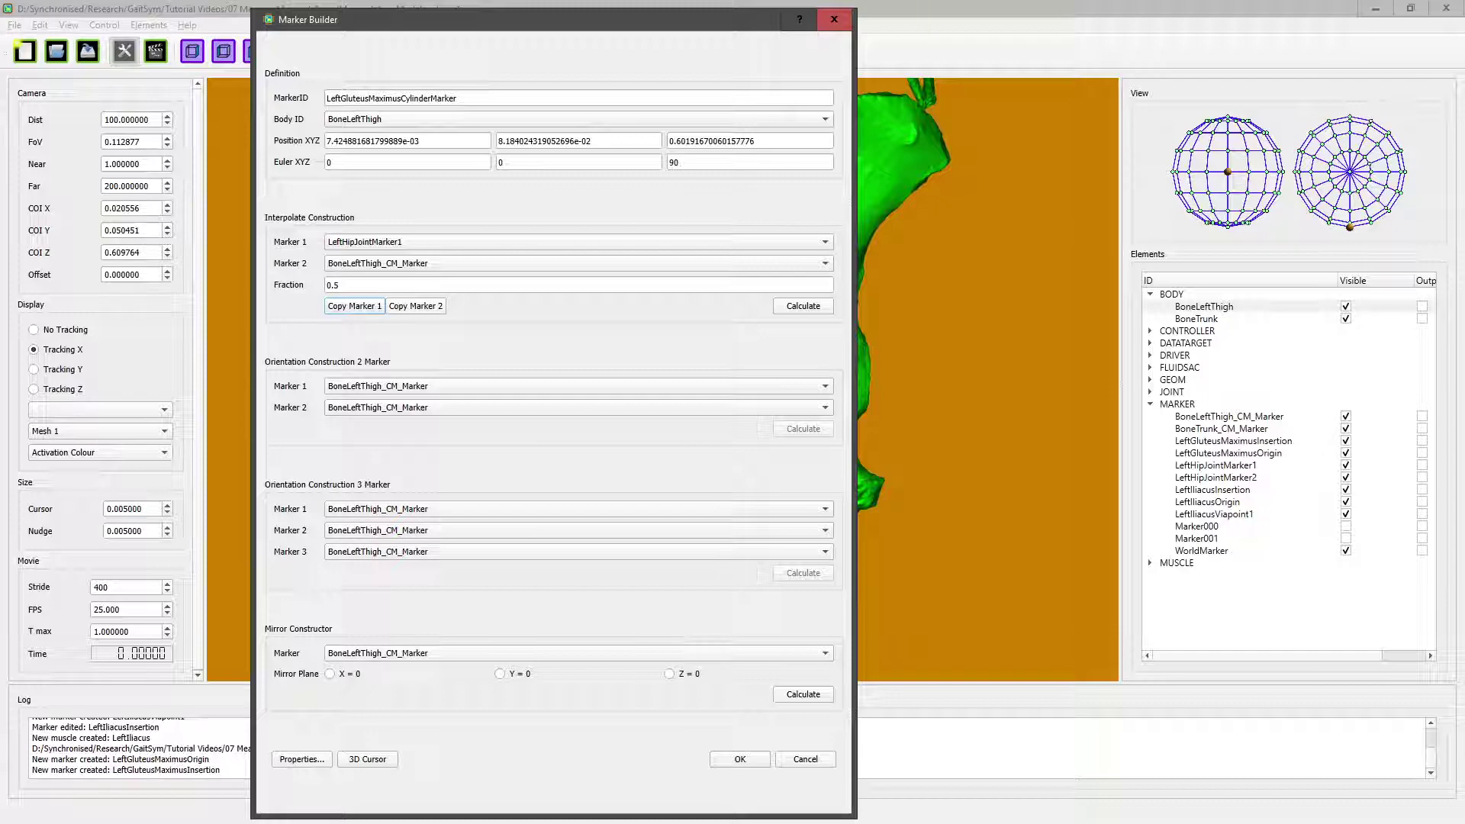
{"action": "left_click", "coordinate": [740, 760]}
- Orbit the model back to a front view and open the element creation menu
{"action": "mouse_move", "coordinate": [477, 463]}
{"action": "left_mouse_down"}
{"action": "mouse_move", "coordinate": [585, 409]}
{"action": "mouse_move", "coordinate": [536, 403]}
{"action": "left_mouse_up"}
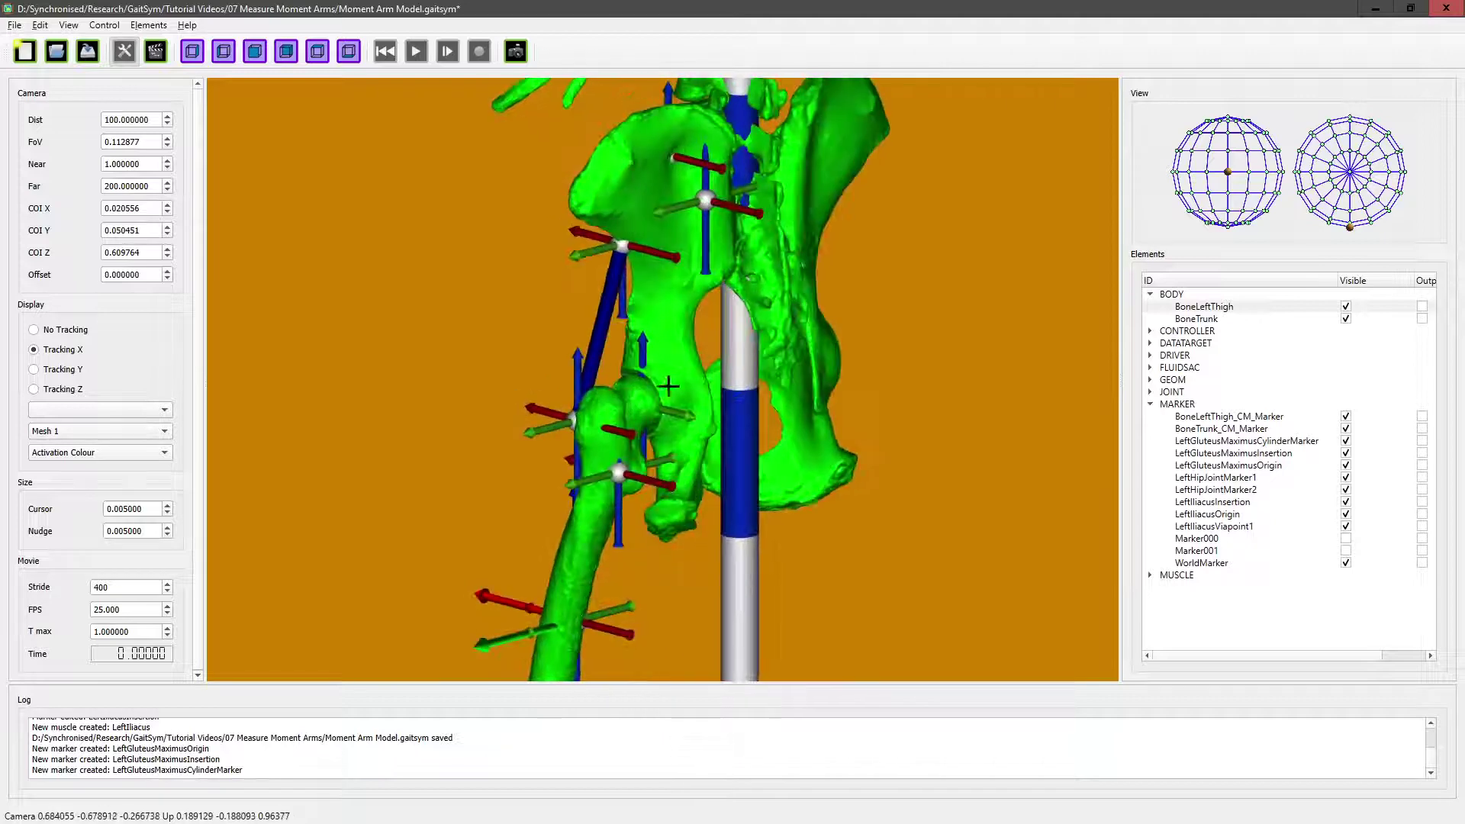
{"action": "left_click_drag", "start_coordinate": [669, 387], "coordinate": [716, 309]}
{"action": "left_click_drag", "start_coordinate": [883, 200], "coordinate": [657, 259]}
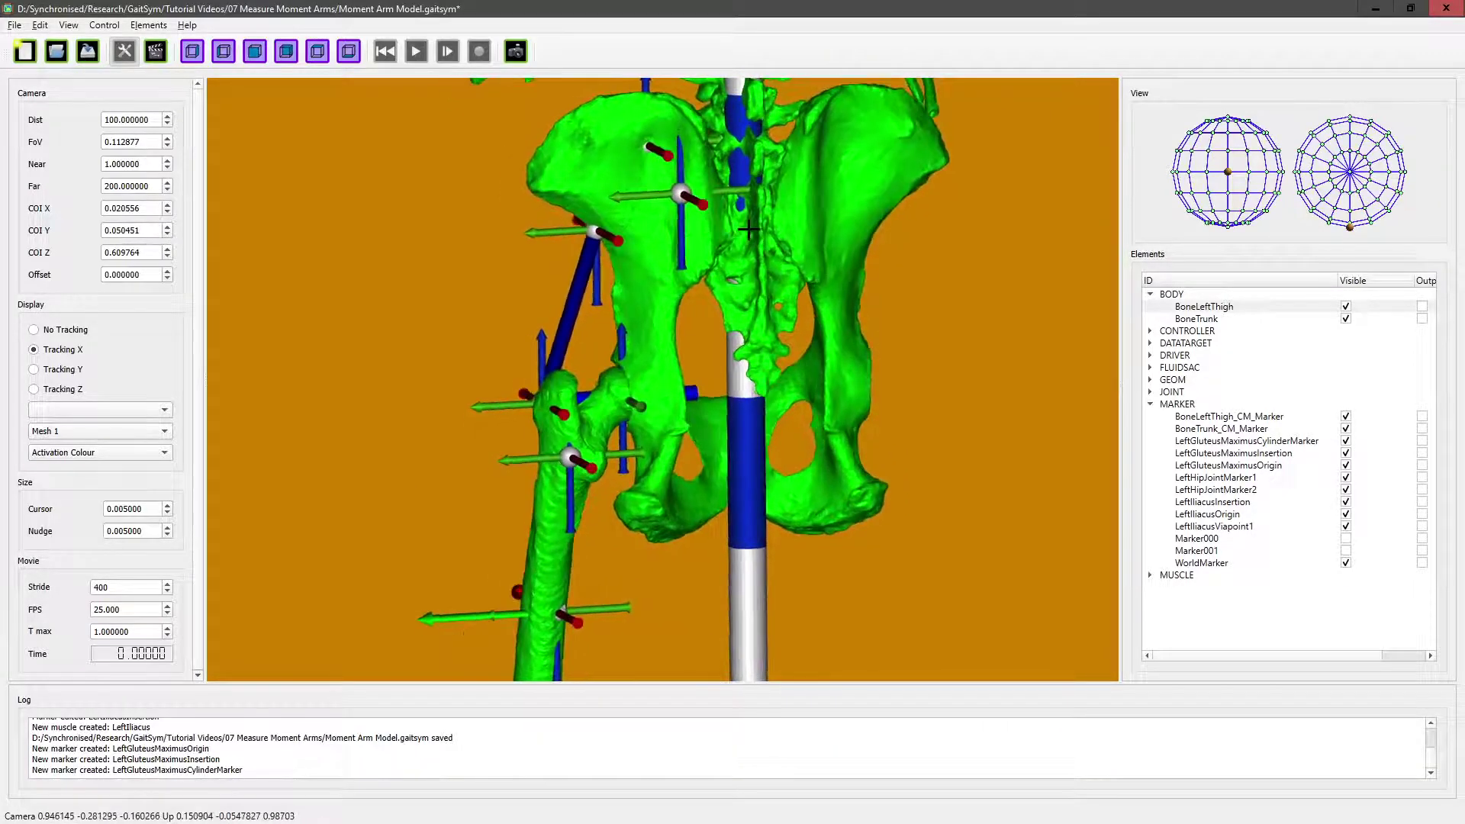
{"action": "left_click", "coordinate": [148, 26]}
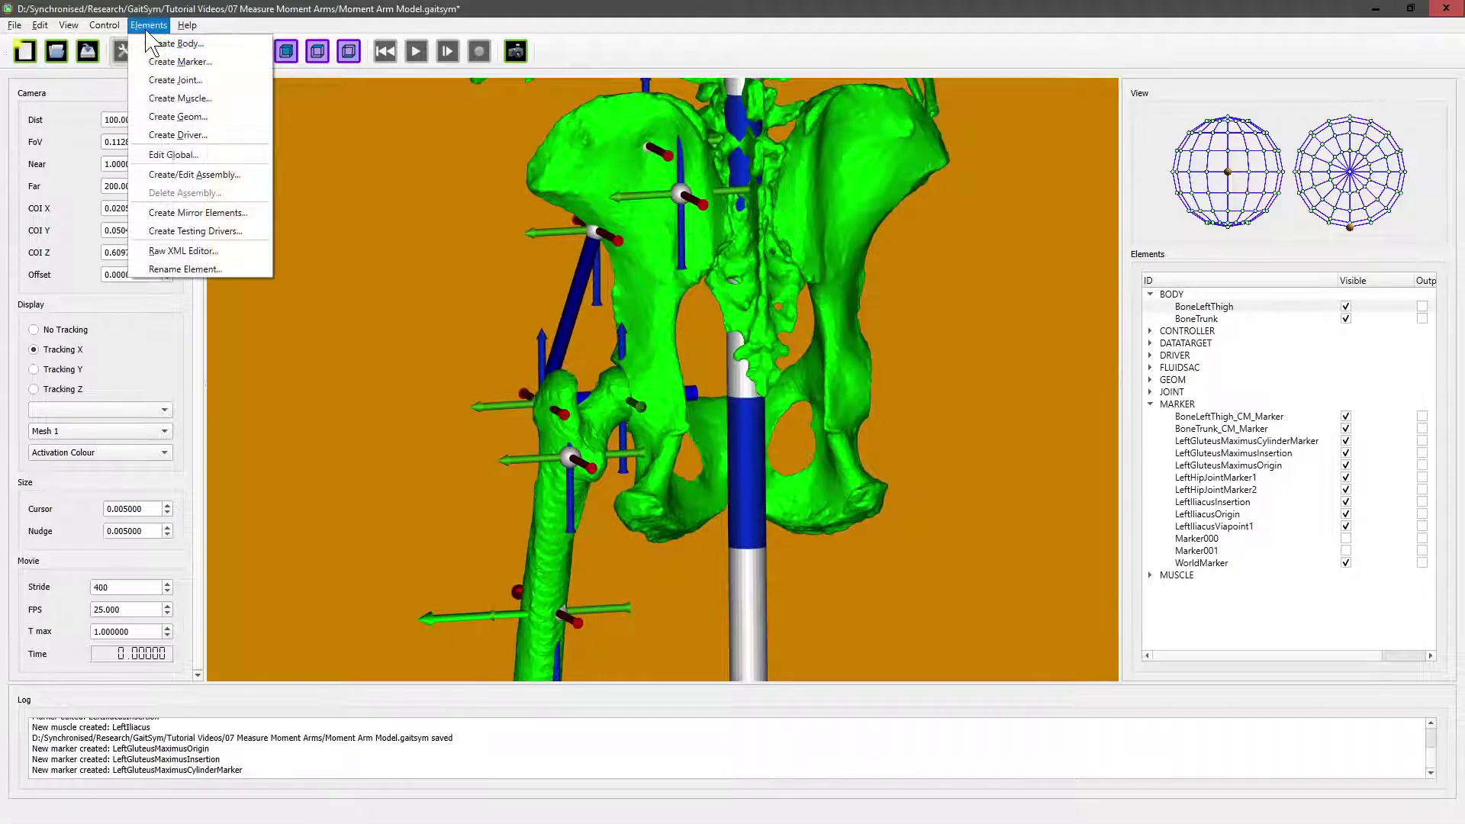
- Name the muscle LeftGluteusMaximus, running from LeftGluteusMaximusOrigin to LeftGluteusMaximusInsertion
{"action": "left_click", "coordinate": [180, 99]}
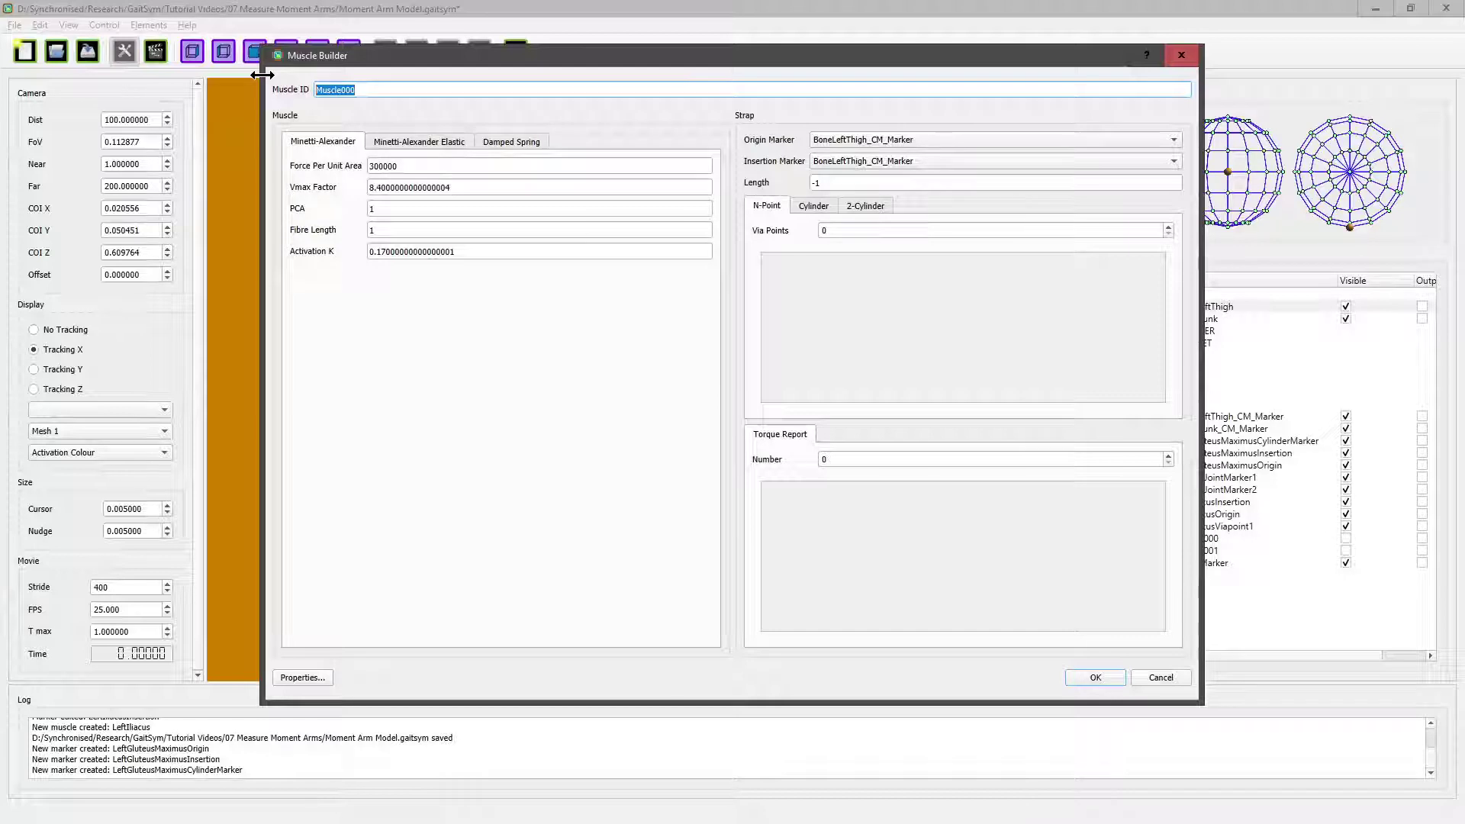
{"action": "type", "text": "LeftGluteusMaximus"}
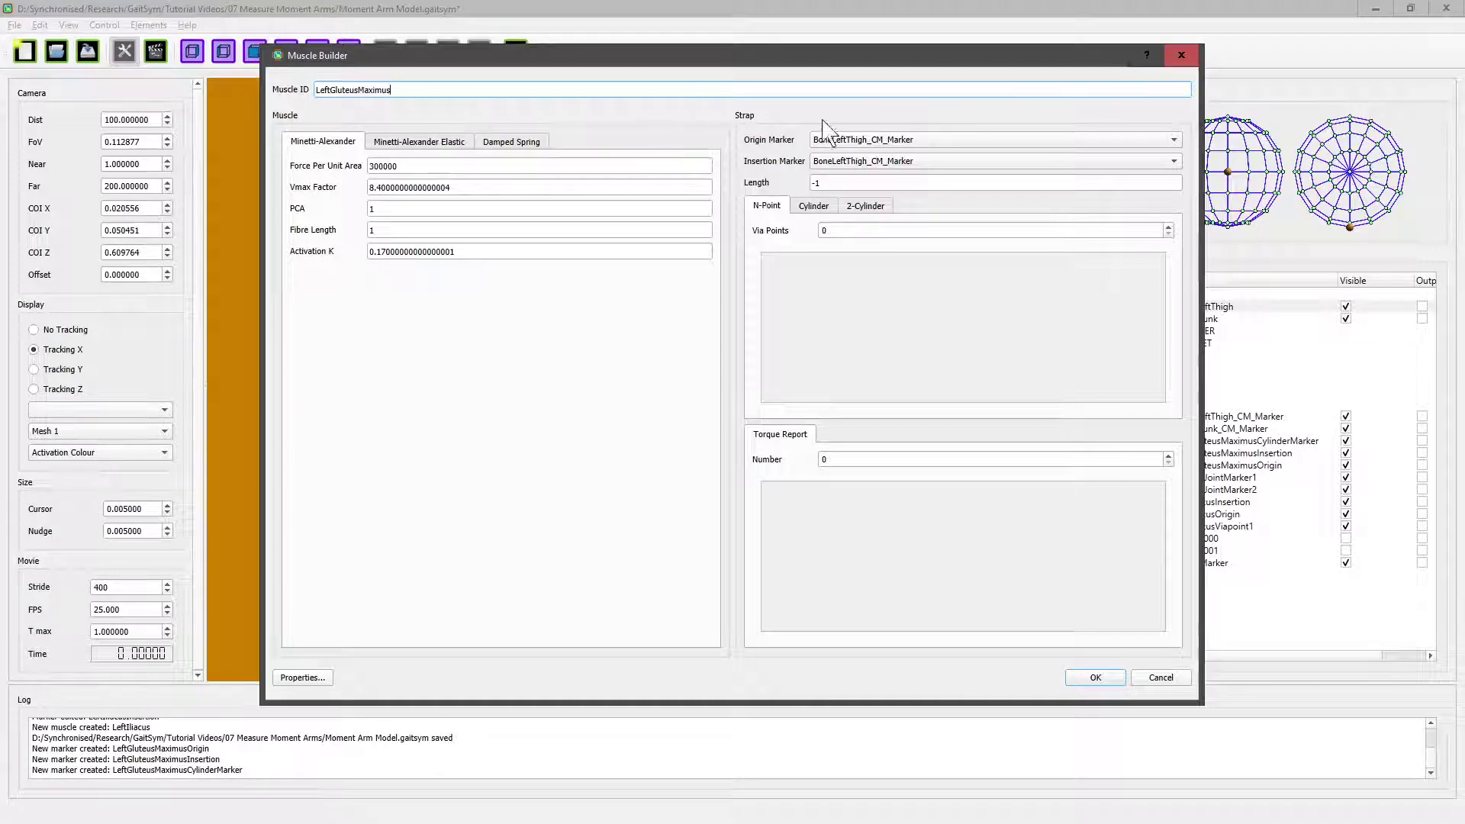
{"action": "left_click", "coordinate": [875, 140]}
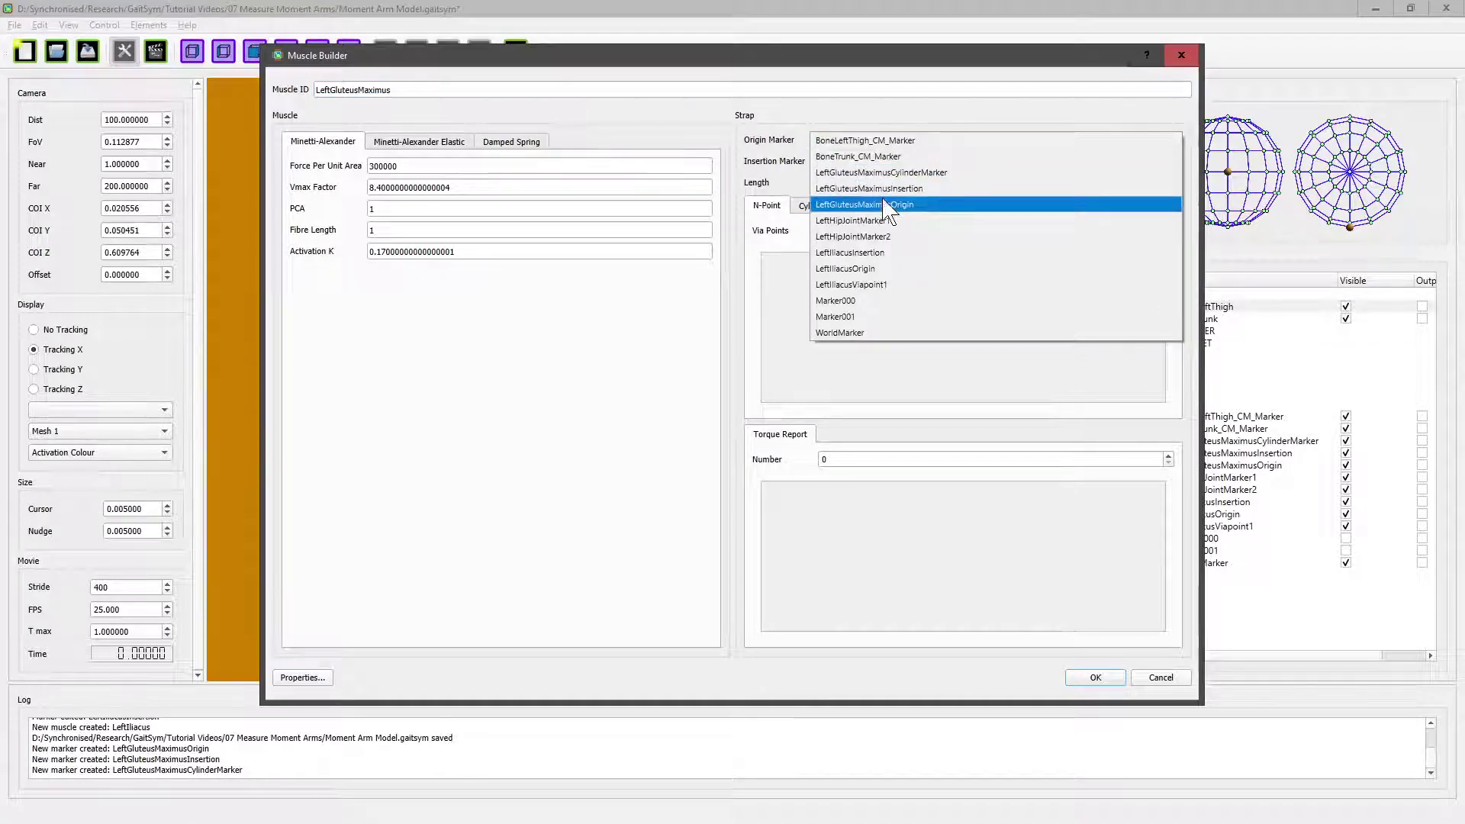
{"action": "left_click", "coordinate": [881, 205]}
{"action": "left_click", "coordinate": [870, 162]}
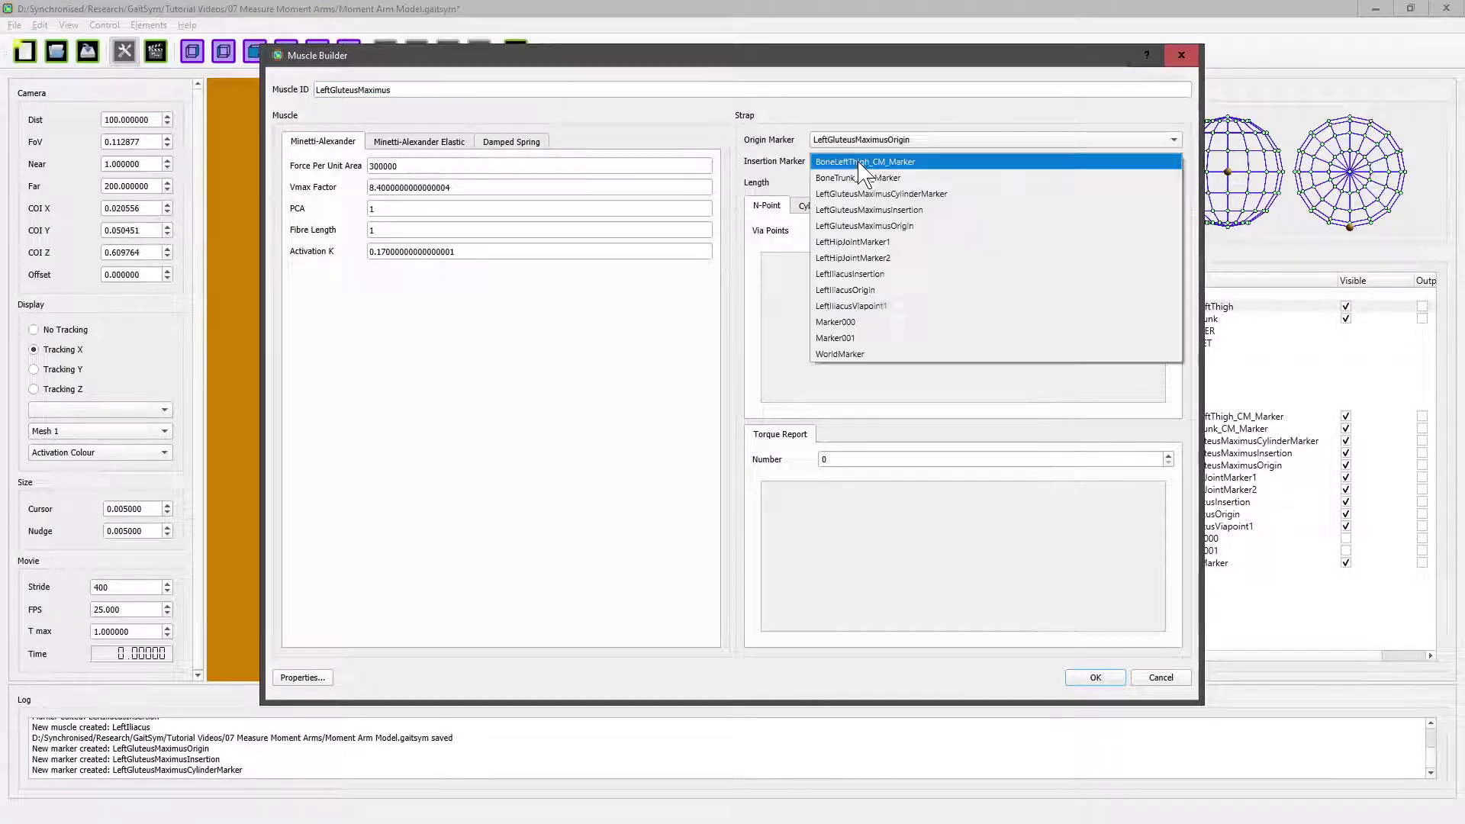
{"action": "left_click", "coordinate": [863, 213]}
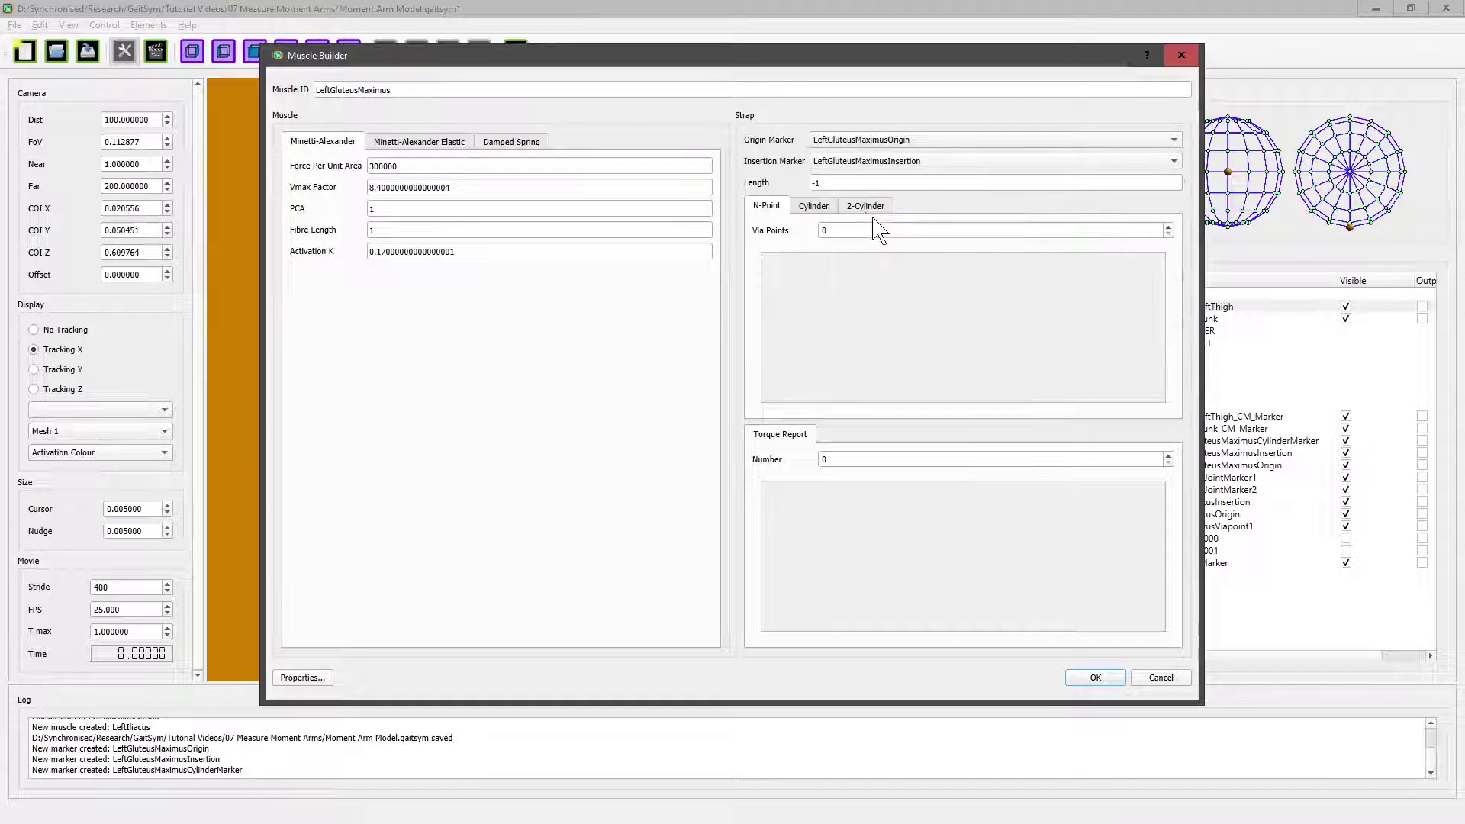
- Wrap it around a 0.03-radius cylinder at LeftGluteusMaximusCylinderMarker and create it
{"action": "left_click", "coordinate": [821, 214]}
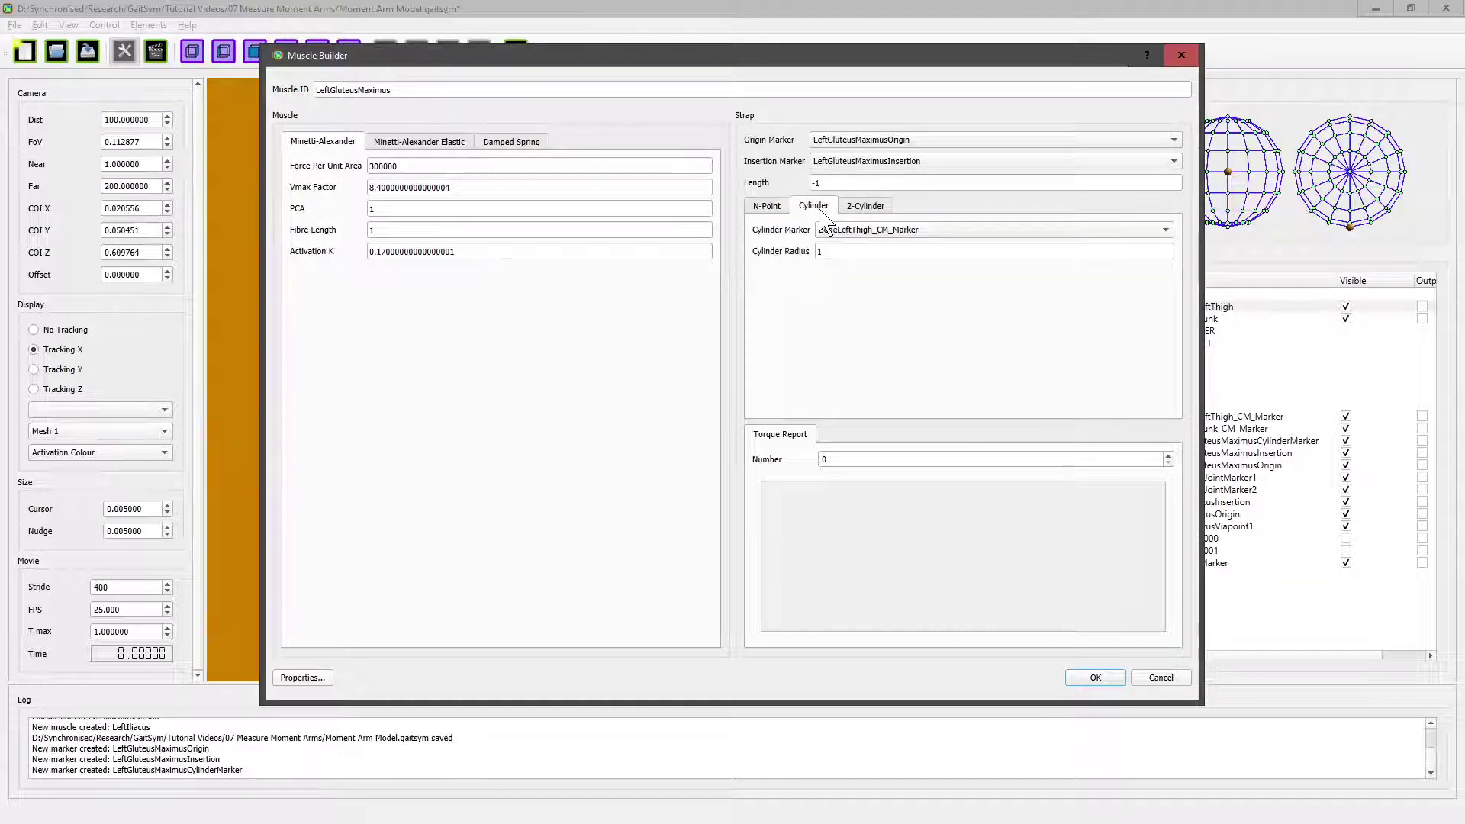
{"action": "left_click", "coordinate": [918, 231]}
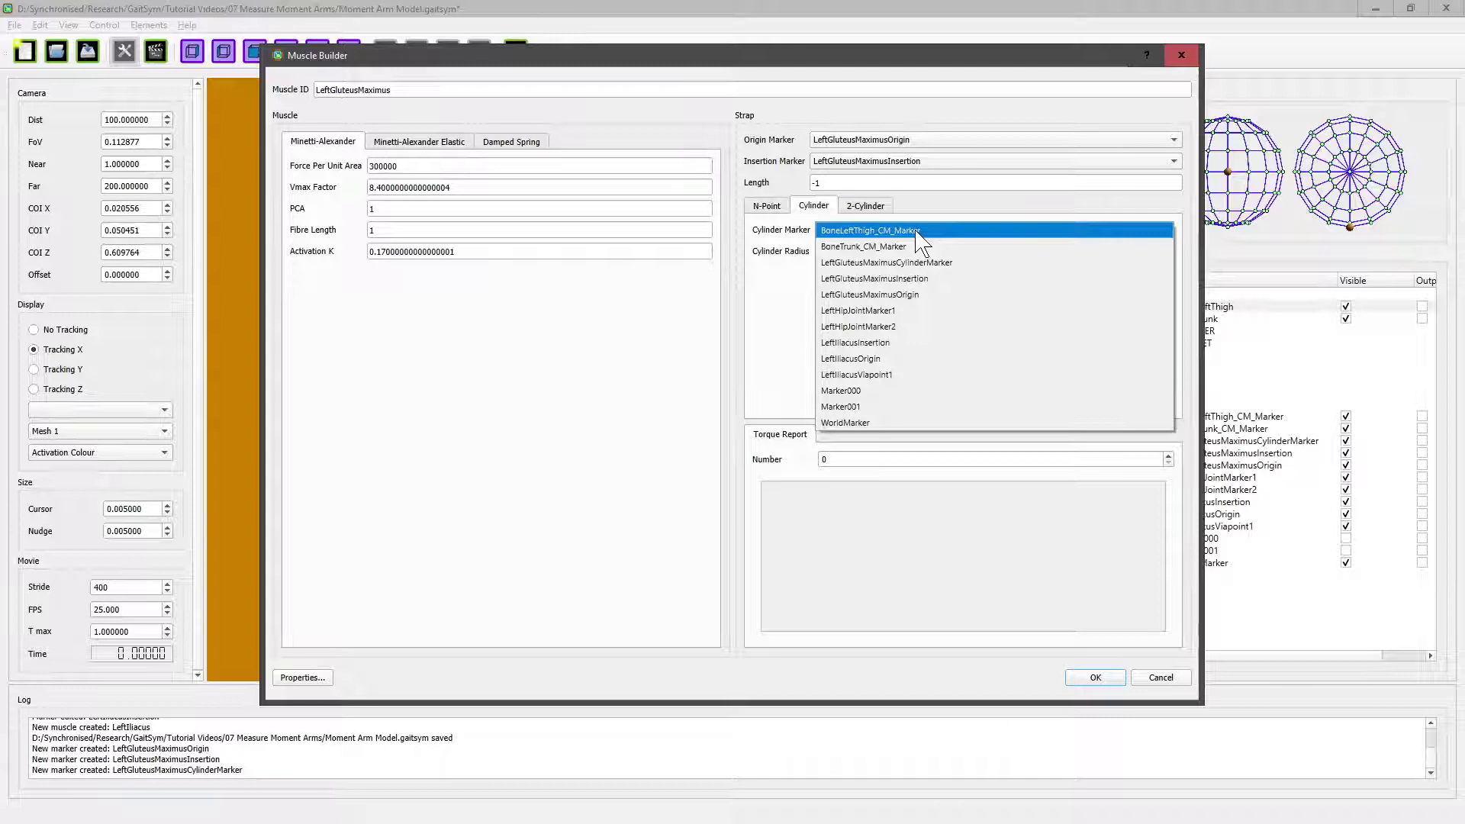
{"action": "left_click", "coordinate": [906, 262]}
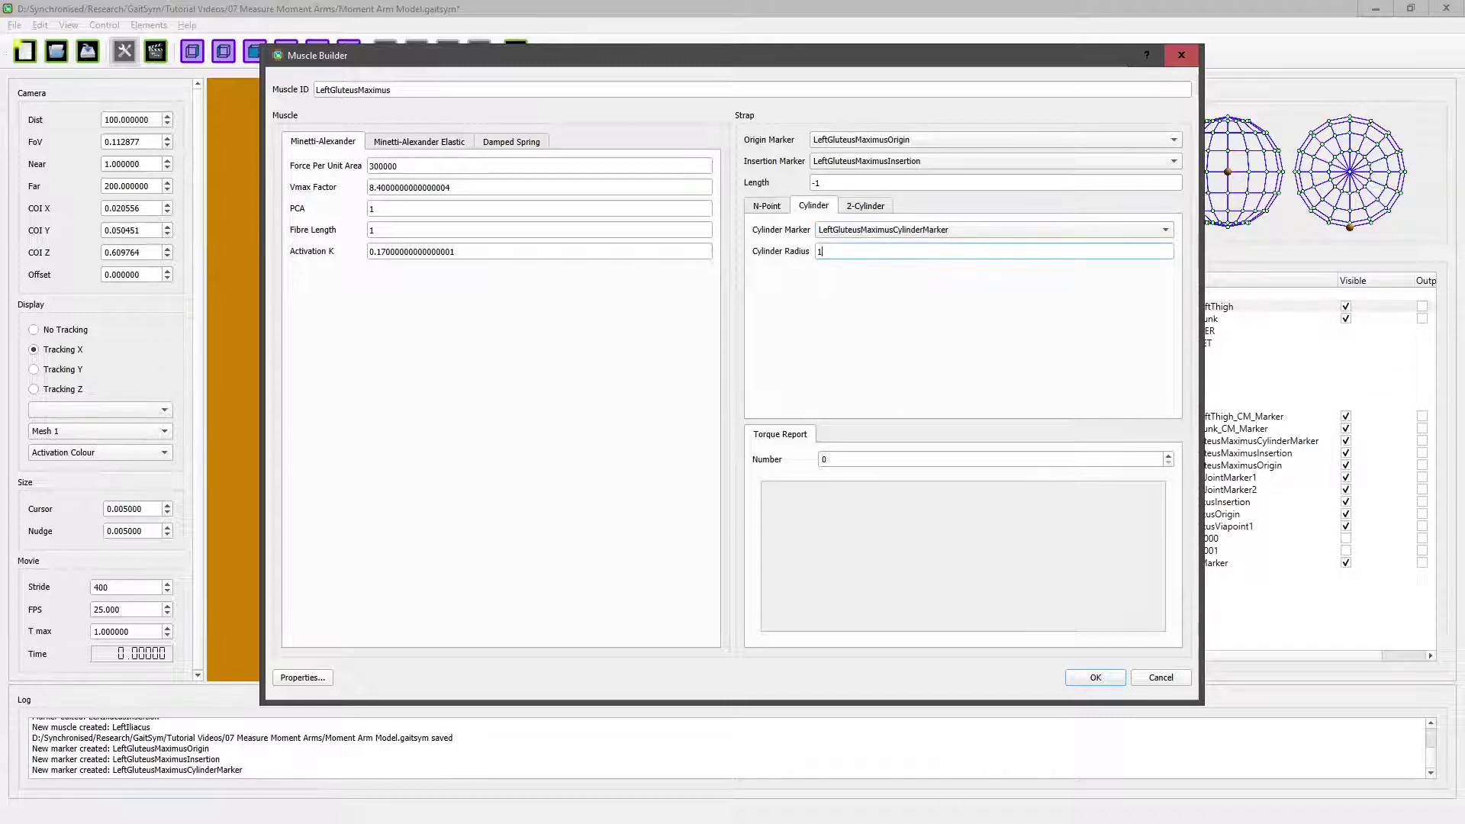
{"action": "key", "text": "Tab"}
{"action": "left_click", "coordinate": [1091, 677]}
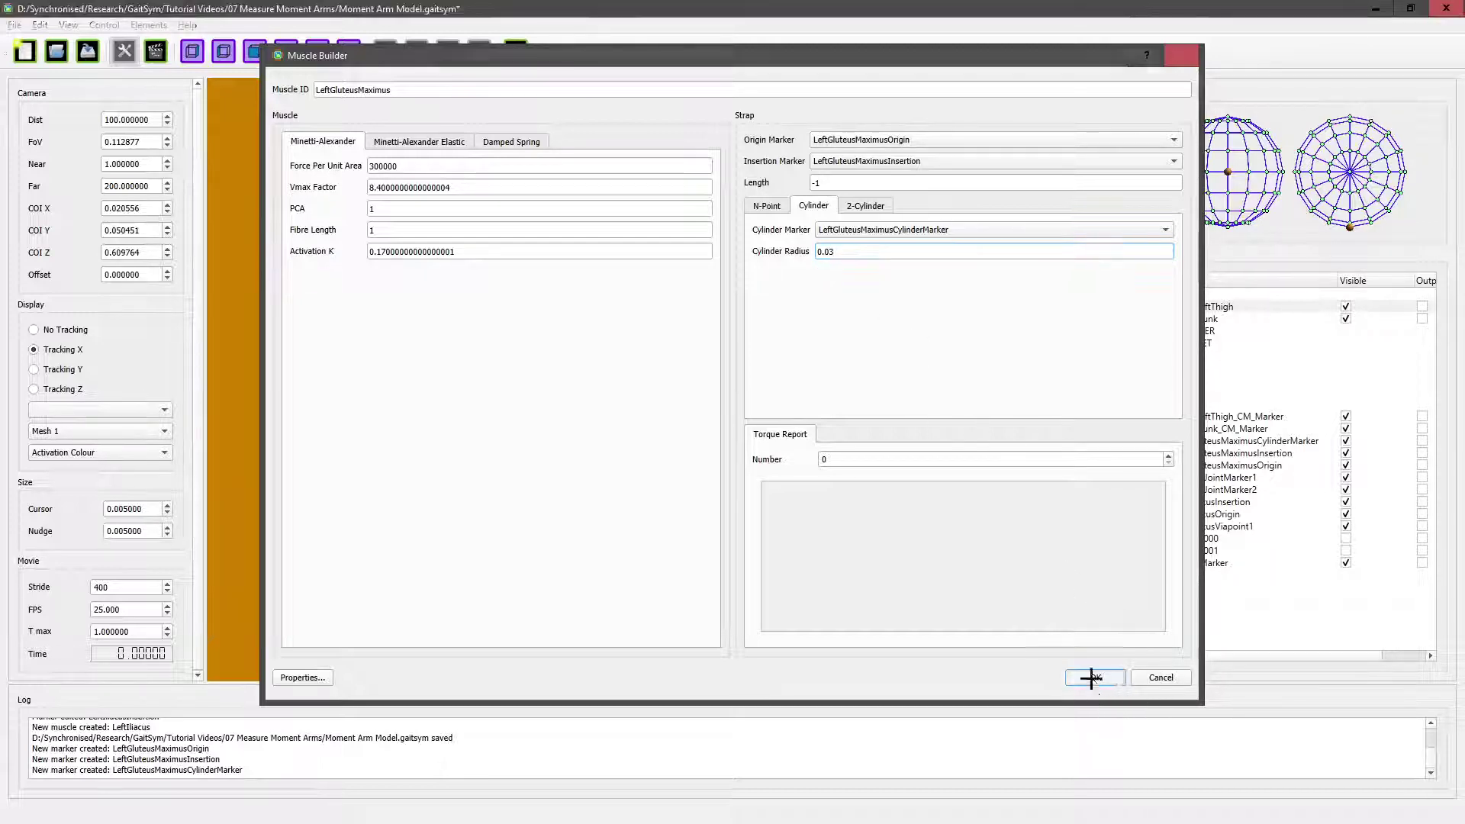
- Inspect the new muscle from a side angle and save the model
{"action": "mouse_move", "coordinate": [568, 382]}
{"action": "left_mouse_down"}
{"action": "mouse_move", "coordinate": [687, 381]}
{"action": "mouse_move", "coordinate": [746, 497]}
{"action": "mouse_move", "coordinate": [737, 482]}
{"action": "mouse_move", "coordinate": [793, 384]}
{"action": "mouse_move", "coordinate": [656, 381]}
{"action": "mouse_move", "coordinate": [585, 345]}
{"action": "mouse_move", "coordinate": [657, 355]}
{"action": "mouse_move", "coordinate": [622, 416]}
{"action": "mouse_move", "coordinate": [791, 422]}
{"action": "mouse_move", "coordinate": [710, 373]}
{"action": "mouse_move", "coordinate": [599, 419]}
{"action": "mouse_move", "coordinate": [555, 392]}
{"action": "left_mouse_up"}
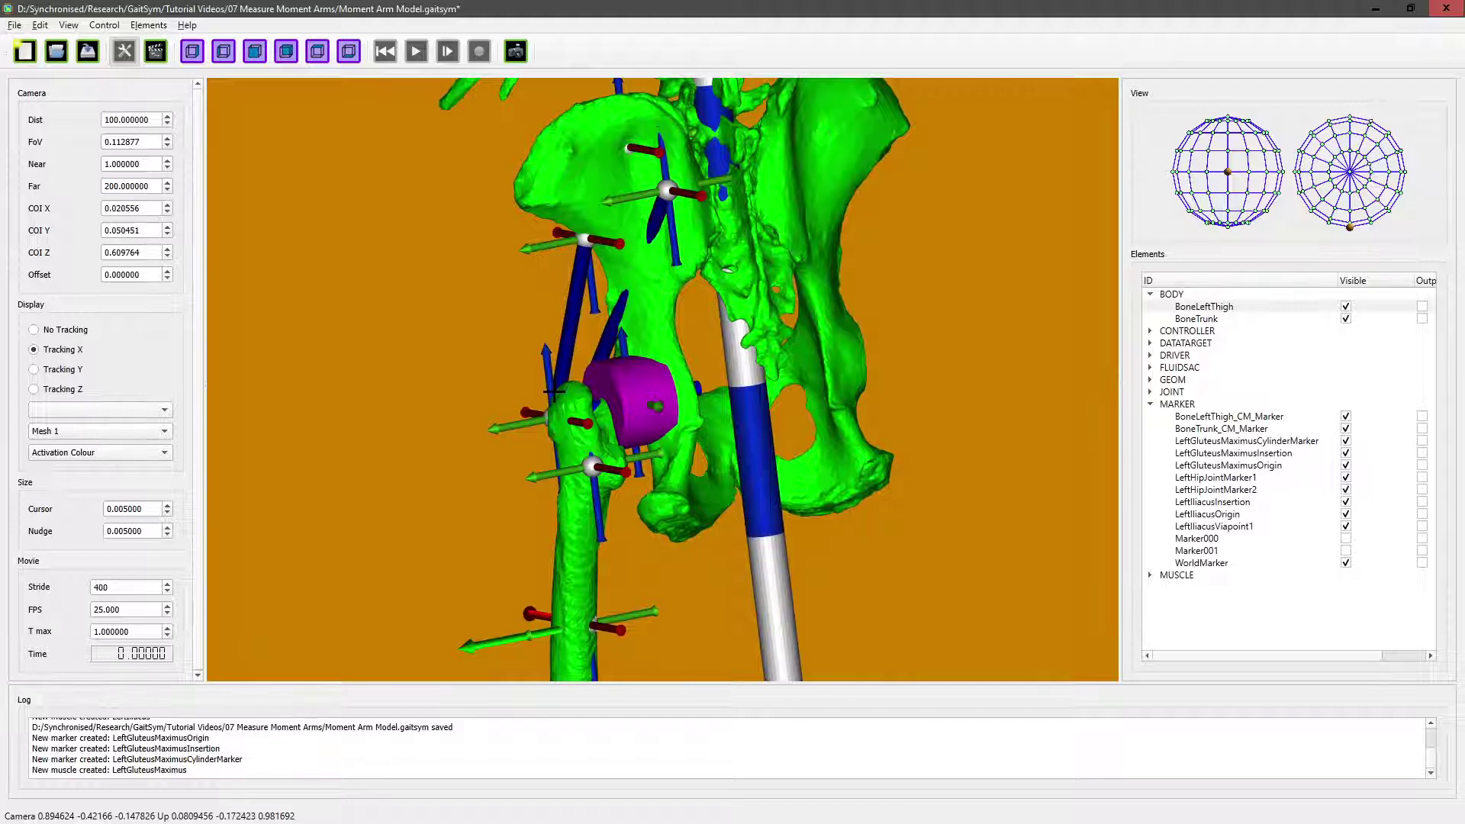
{"action": "left_click_drag", "start_coordinate": [611, 423], "coordinate": [634, 347]}
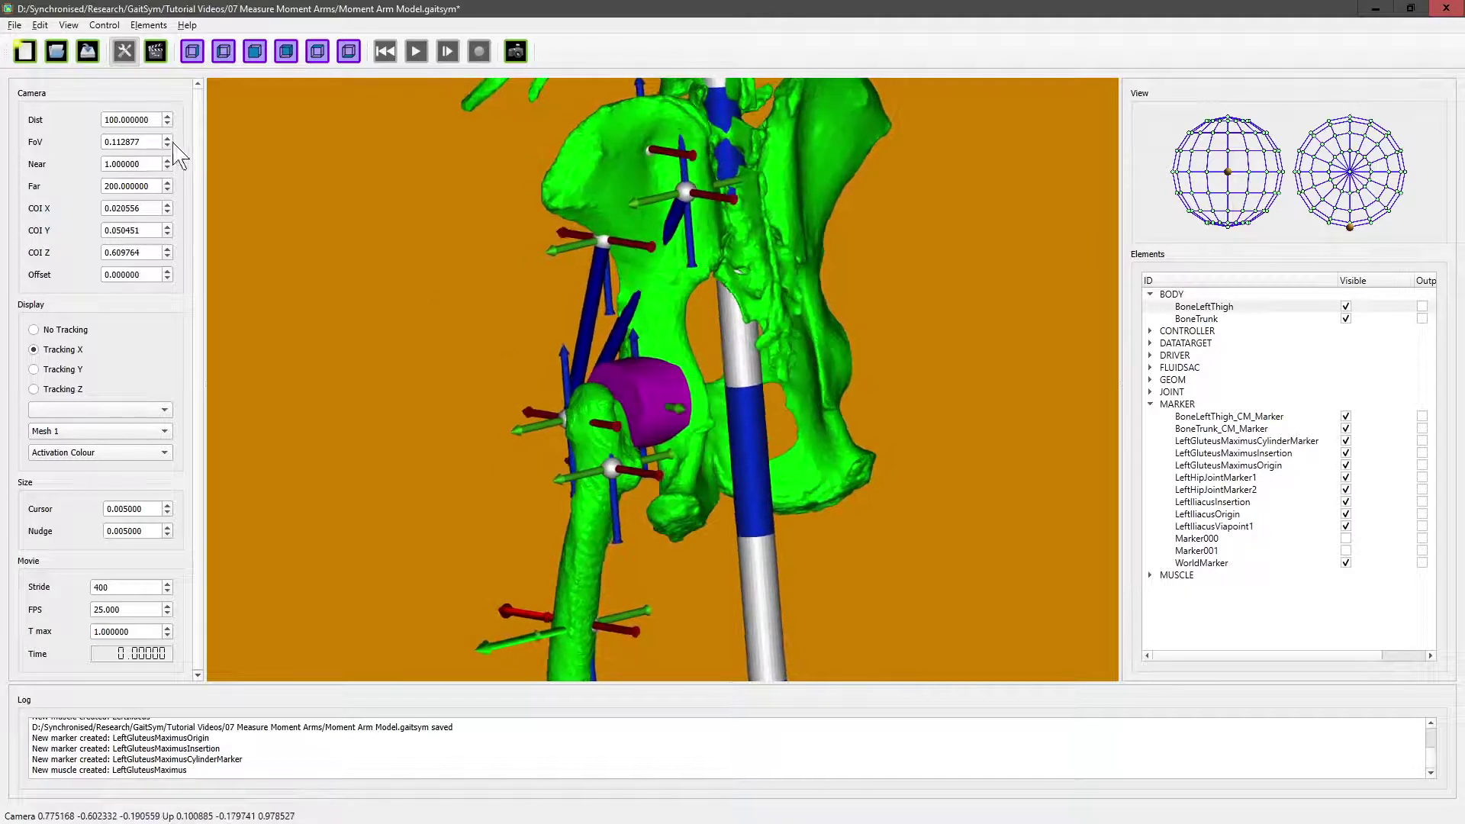
{"action": "left_click", "coordinate": [87, 51]}
- Select LeftGluteusMaximusCylinderMarker in the element list to edit it
{"action": "left_click_drag", "start_coordinate": [628, 383], "coordinate": [610, 410]}
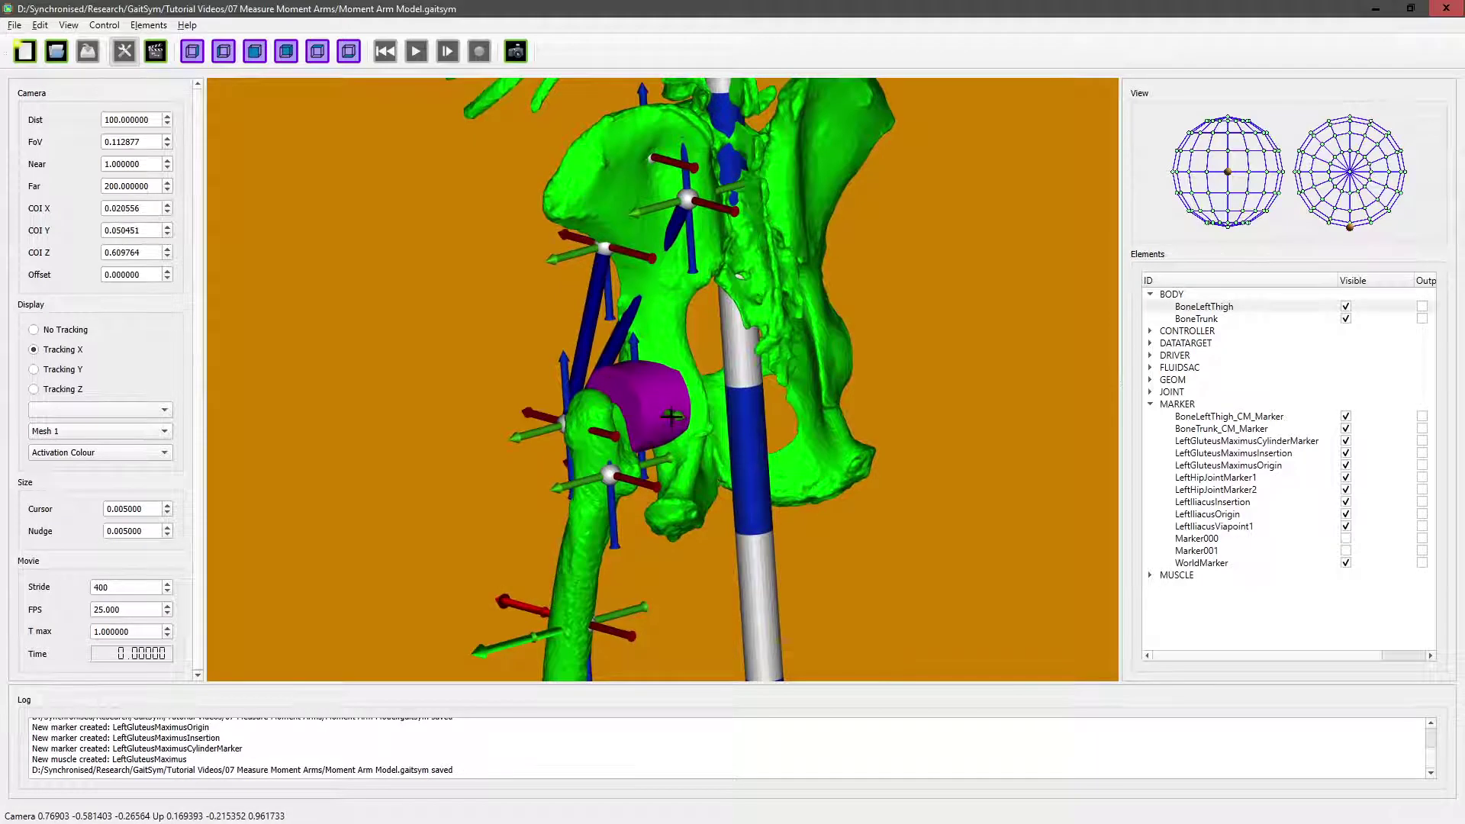
{"action": "left_click", "coordinate": [1233, 442]}
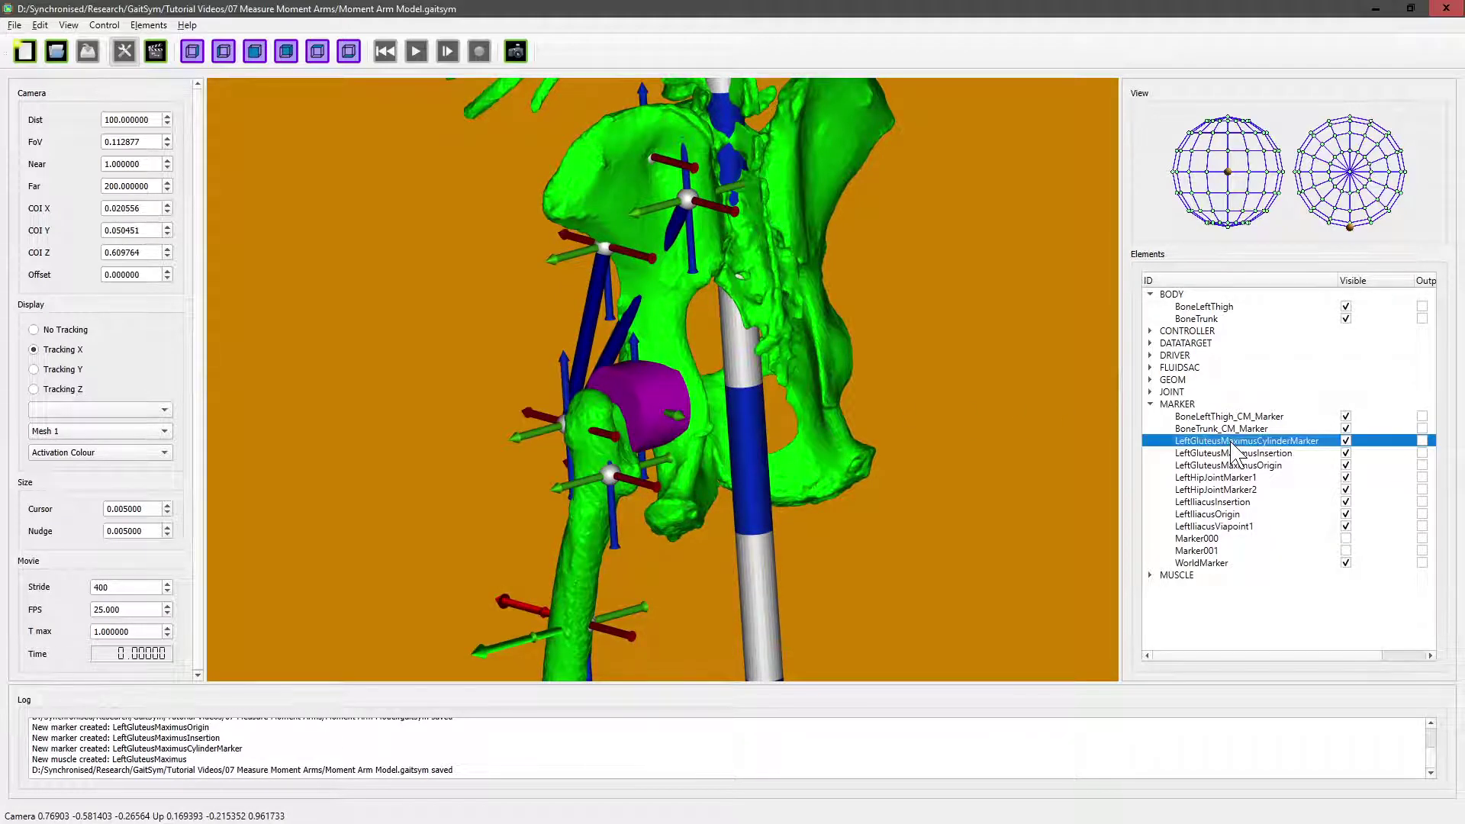
{"action": "right_click", "coordinate": [1234, 450]}
- Negate the cylinder marker's Euler Z angle to -80 and apply the edit
{"action": "left_click", "coordinate": [1266, 482]}
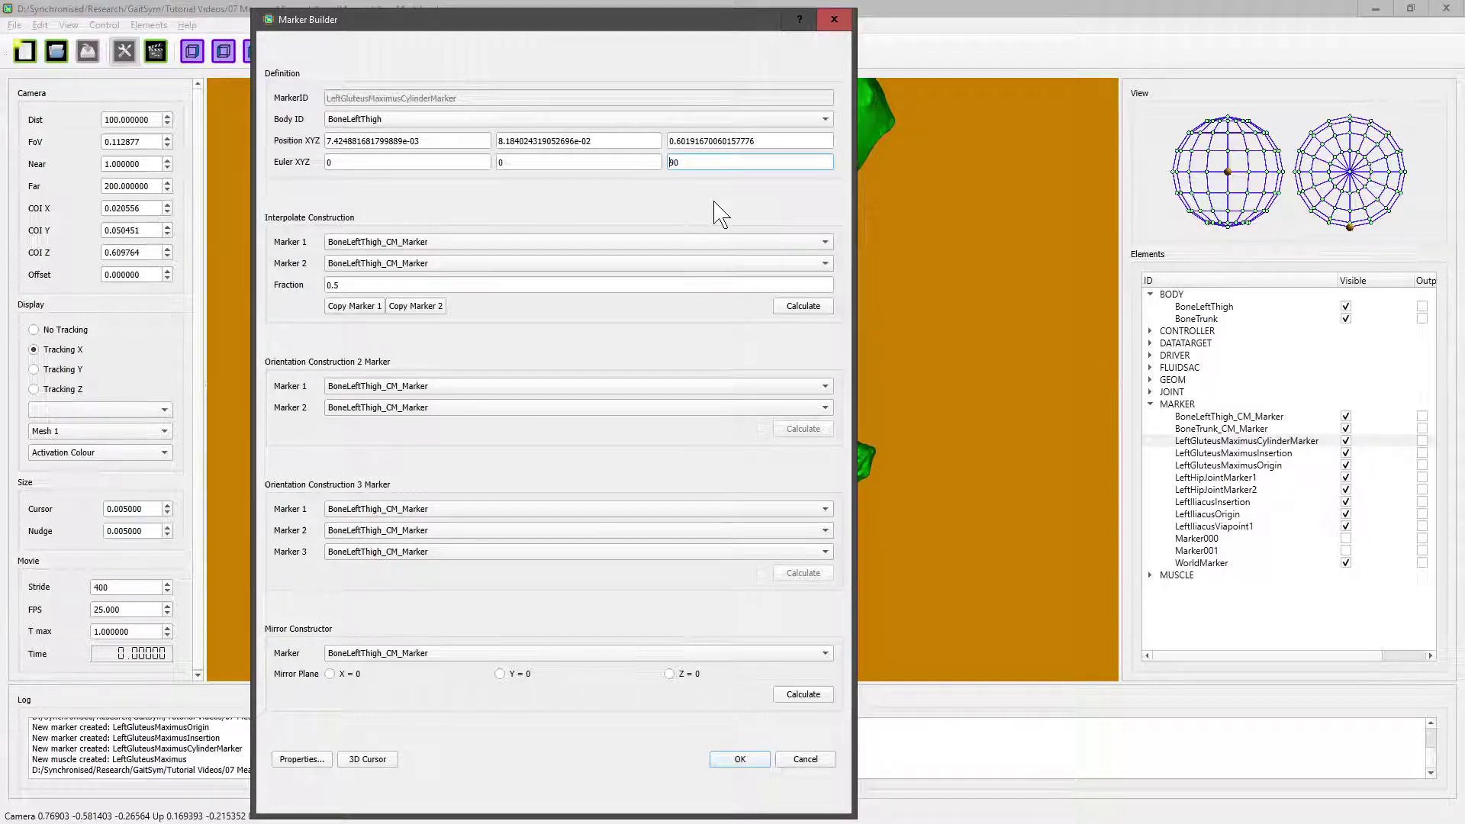
{"action": "type", "text": "-"}
{"action": "left_click", "coordinate": [739, 759]}
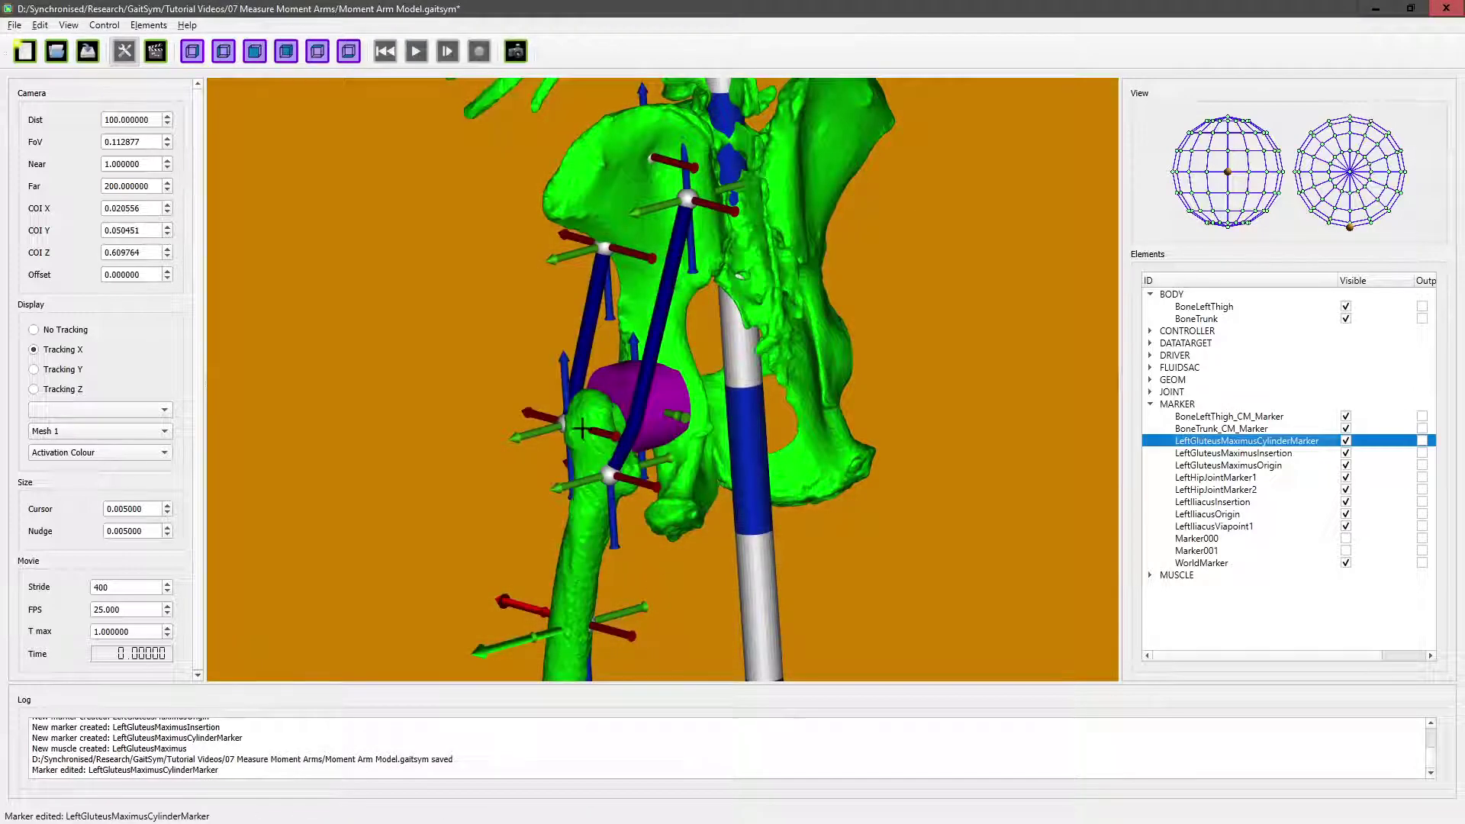
{"action": "mouse_move", "coordinate": [877, 427]}
{"action": "left_mouse_down"}
{"action": "mouse_move", "coordinate": [610, 412]}
{"action": "mouse_move", "coordinate": [664, 378]}
{"action": "mouse_move", "coordinate": [708, 237]}
{"action": "left_mouse_up"}
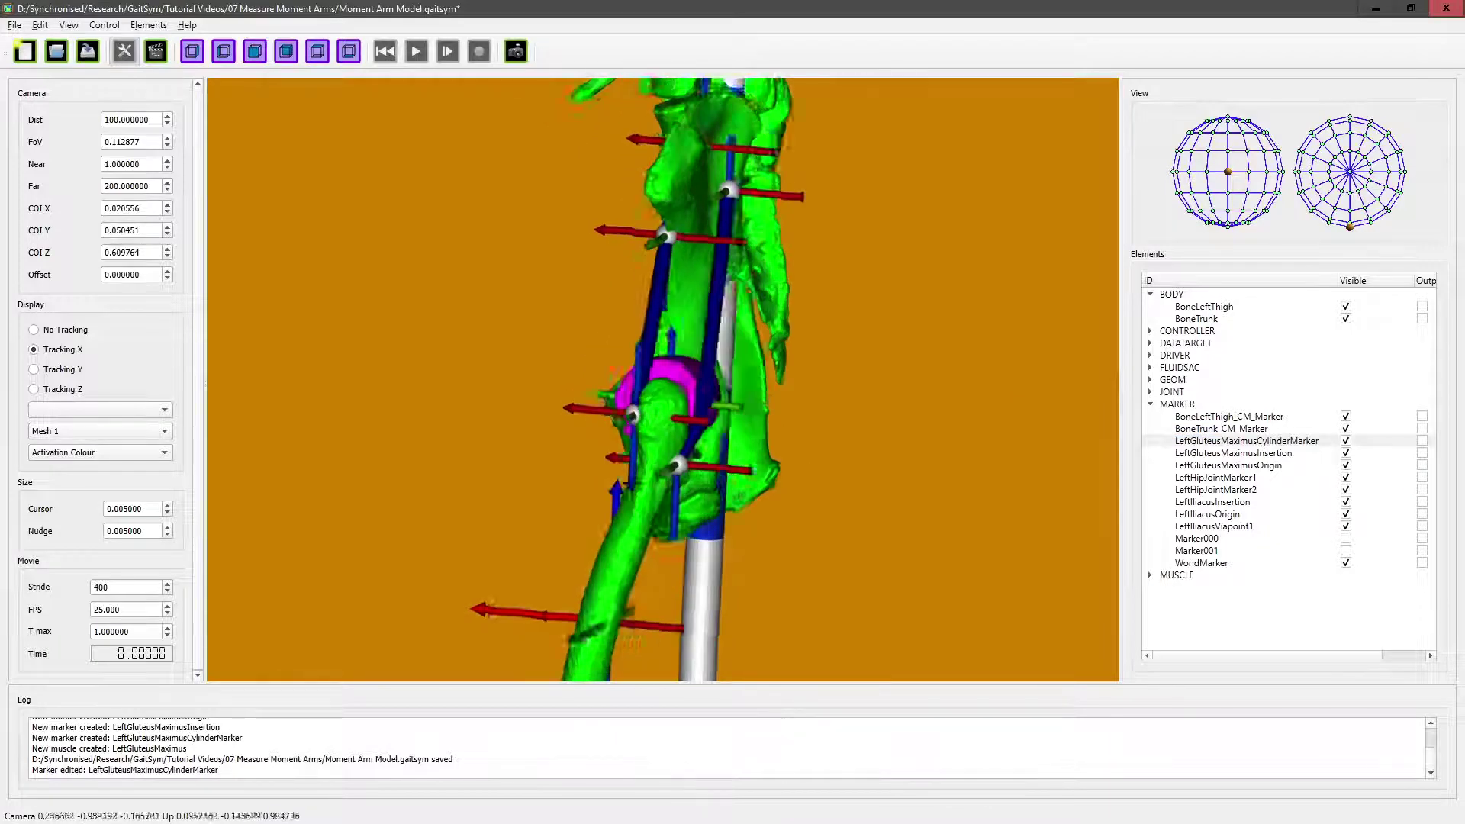
{"action": "left_click_drag", "start_coordinate": [710, 152], "coordinate": [561, 405]}
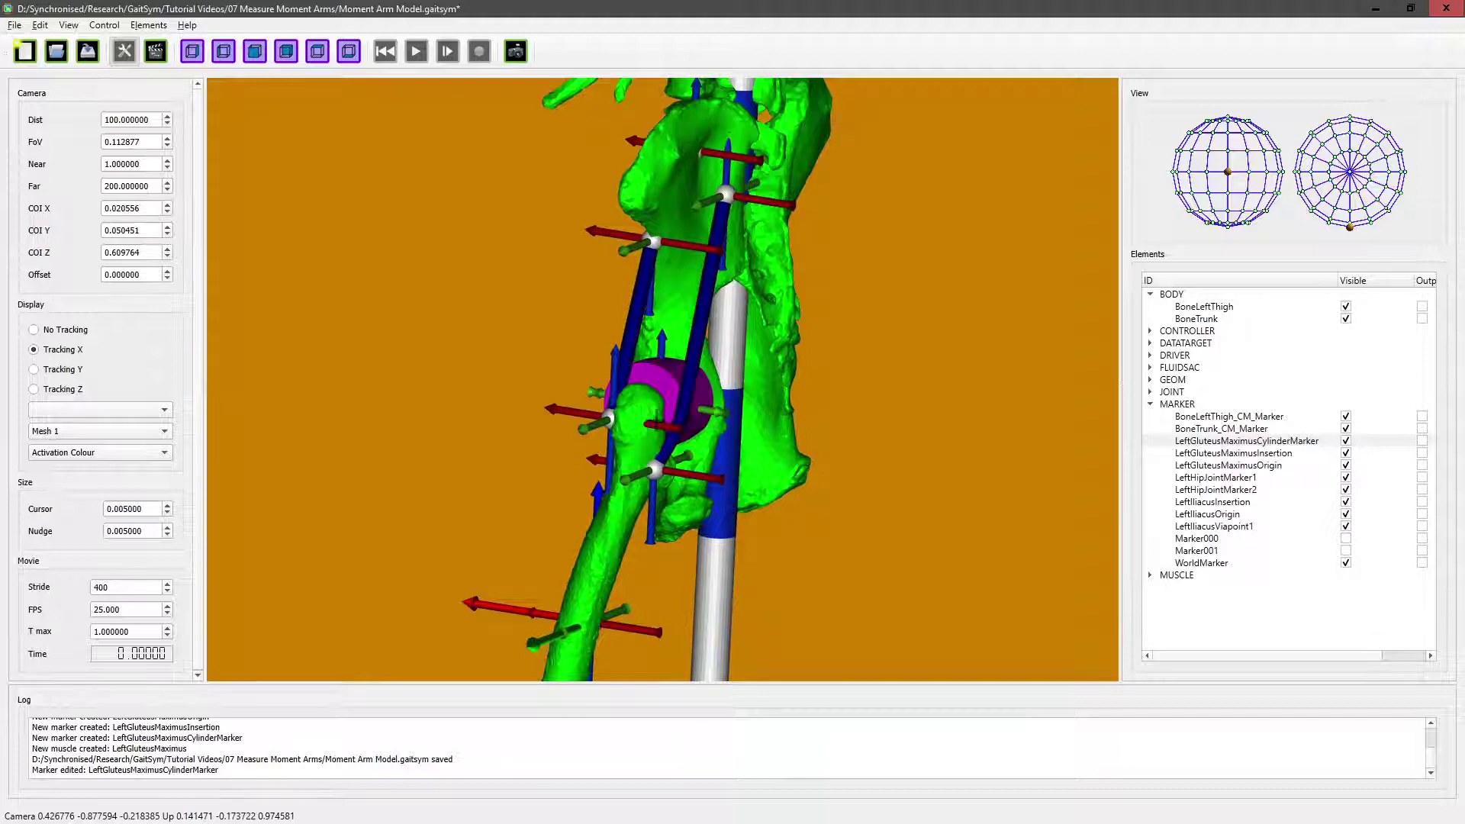
{"action": "left_click_drag", "start_coordinate": [671, 439], "coordinate": [724, 443]}
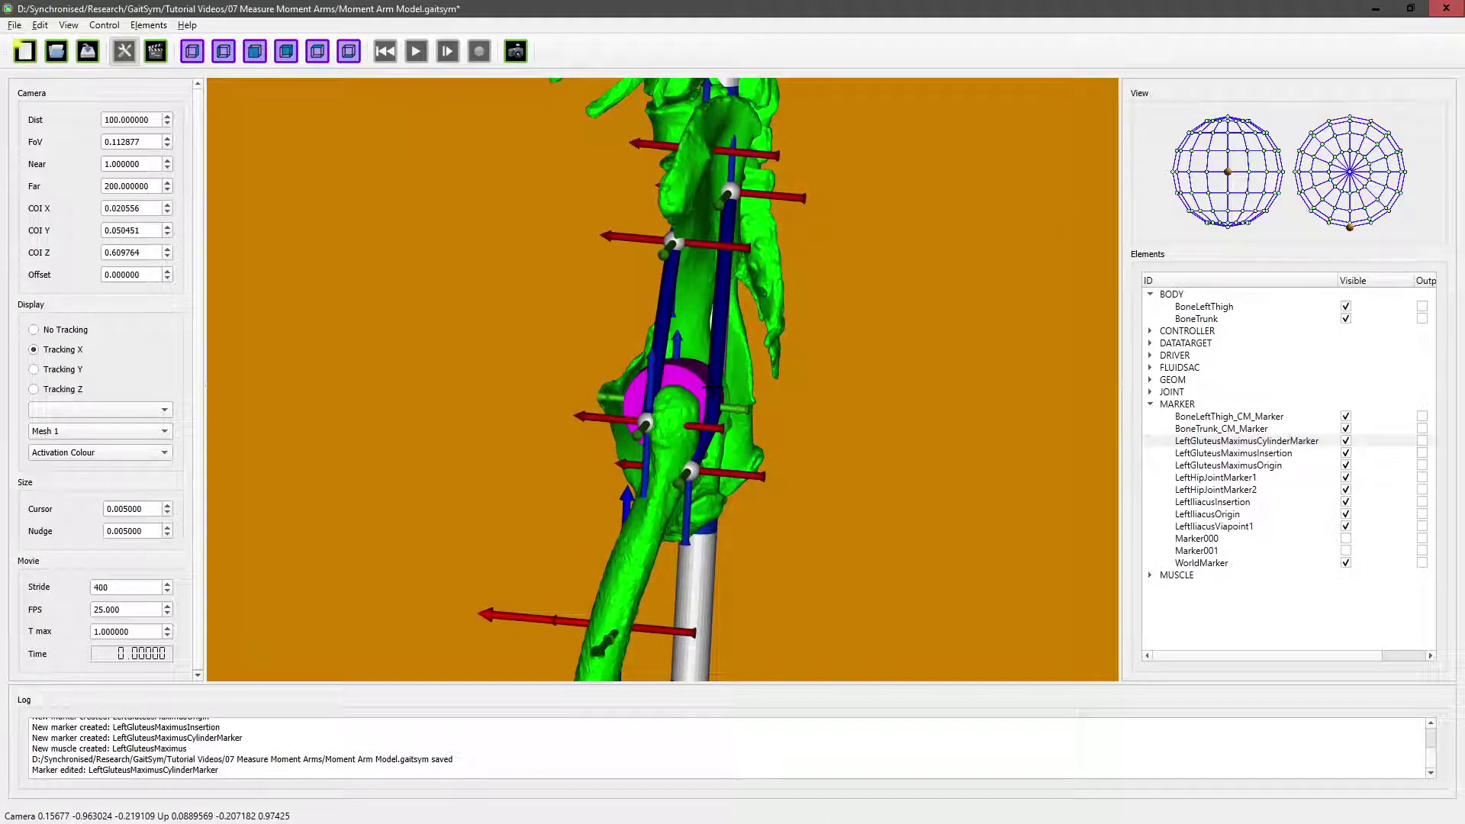
{"action": "left_click_drag", "start_coordinate": [671, 427], "coordinate": [827, 305]}
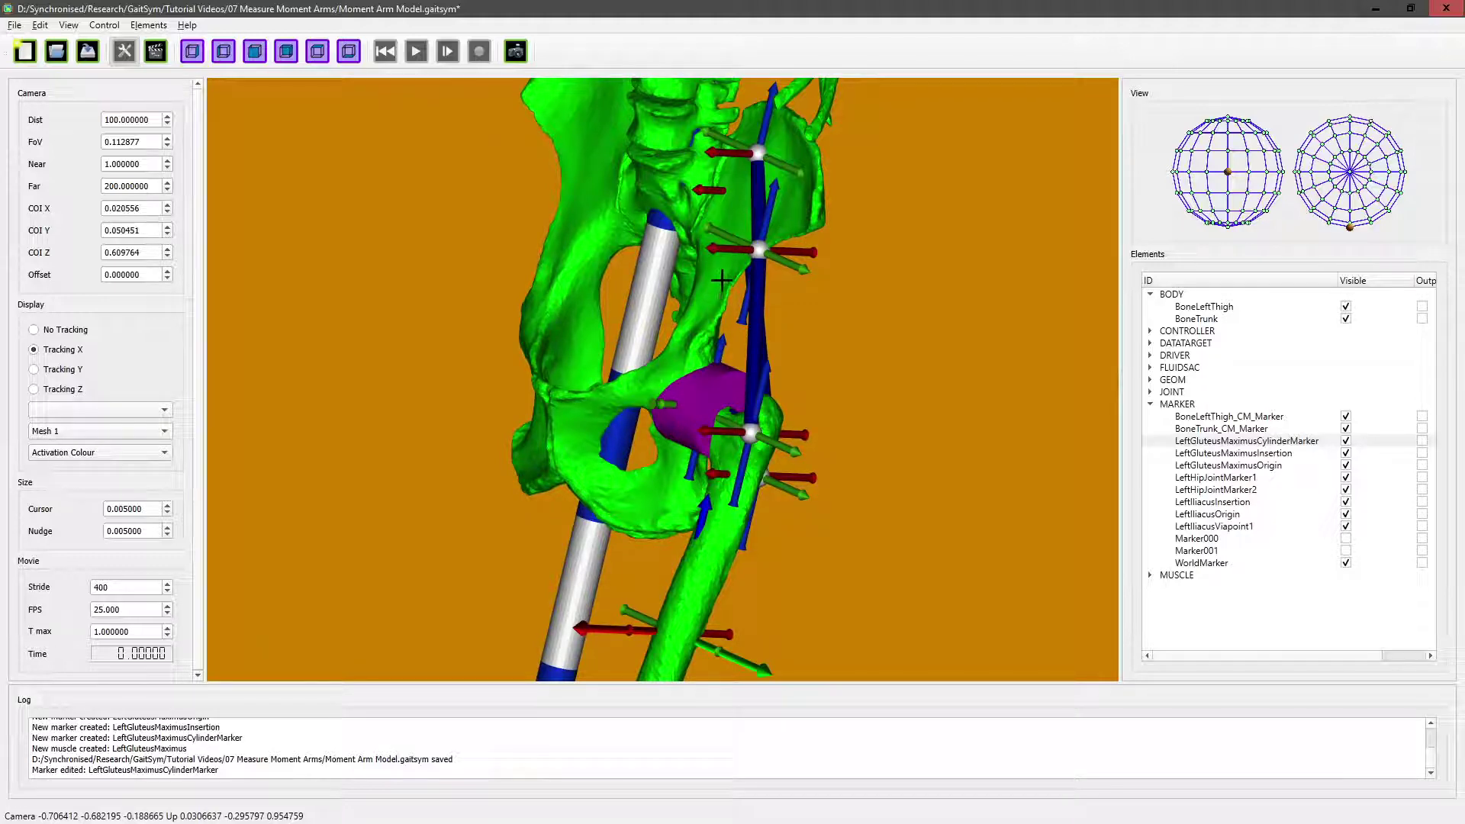
{"action": "left_click_drag", "start_coordinate": [677, 286], "coordinate": [644, 244]}
{"action": "left_click_drag", "start_coordinate": [617, 437], "coordinate": [688, 290]}
{"action": "left_click_drag", "start_coordinate": [698, 333], "coordinate": [595, 304]}
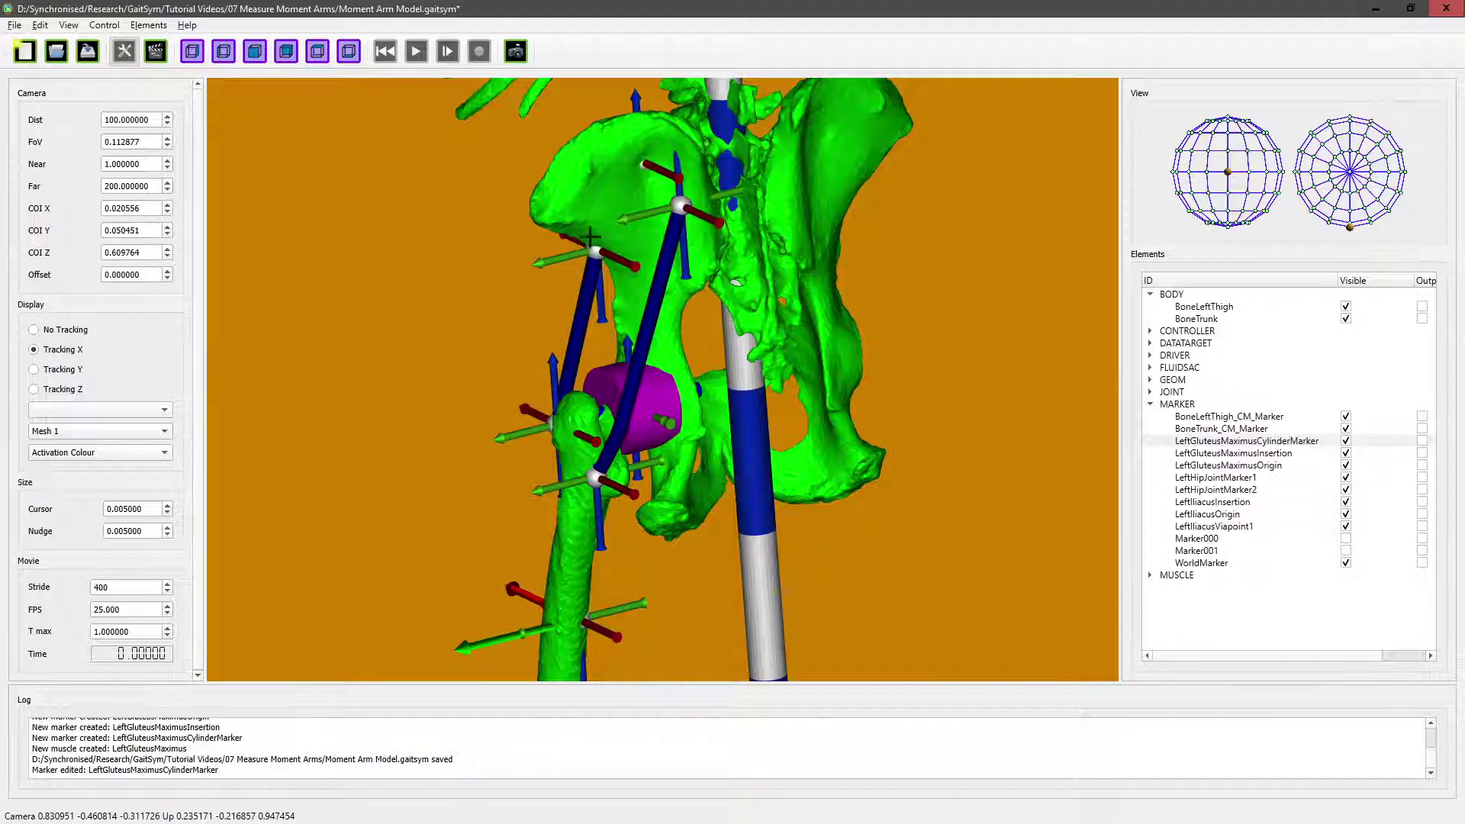
{"action": "left_click_drag", "start_coordinate": [590, 236], "coordinate": [631, 220]}
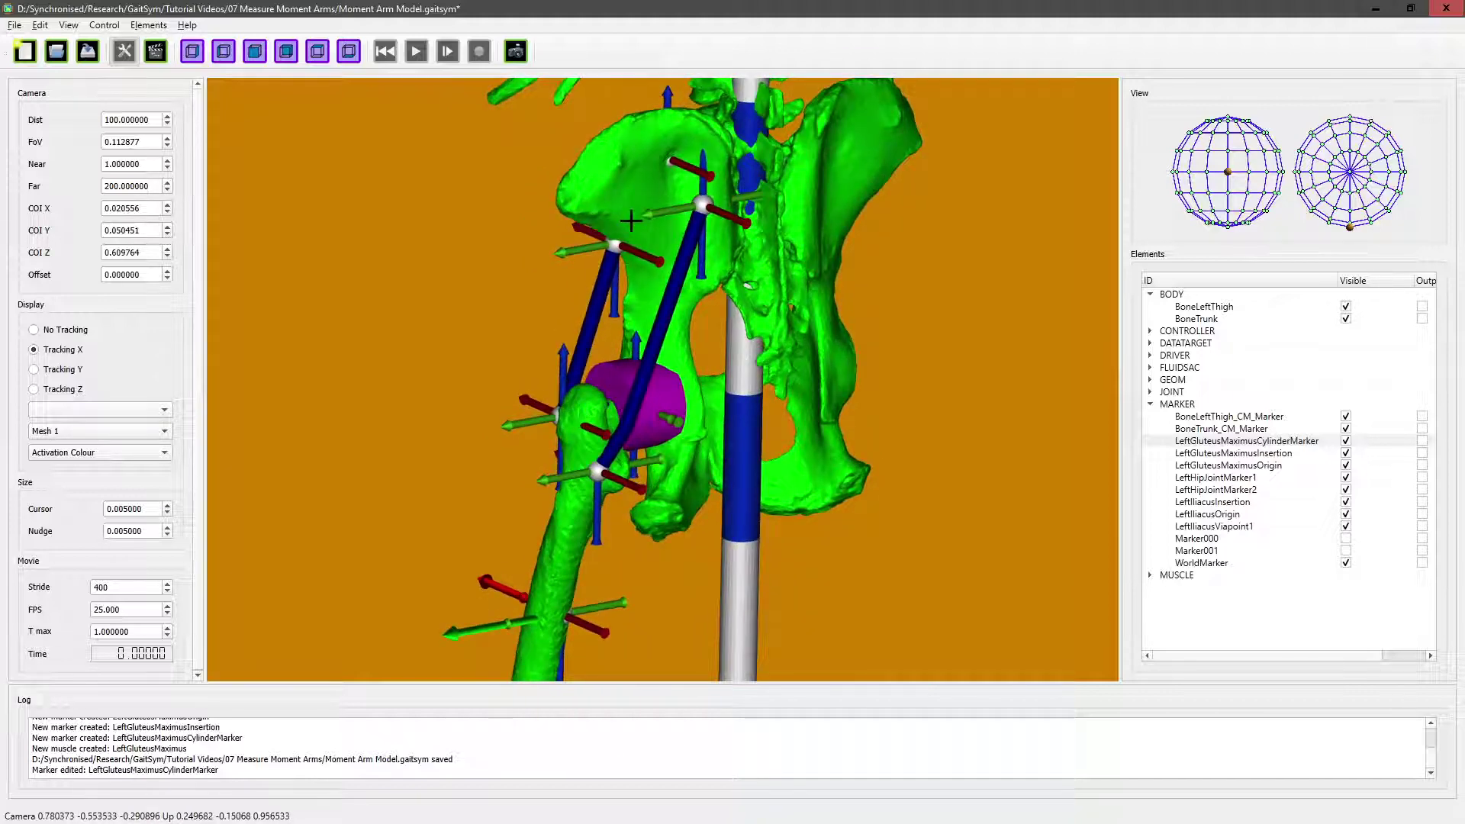